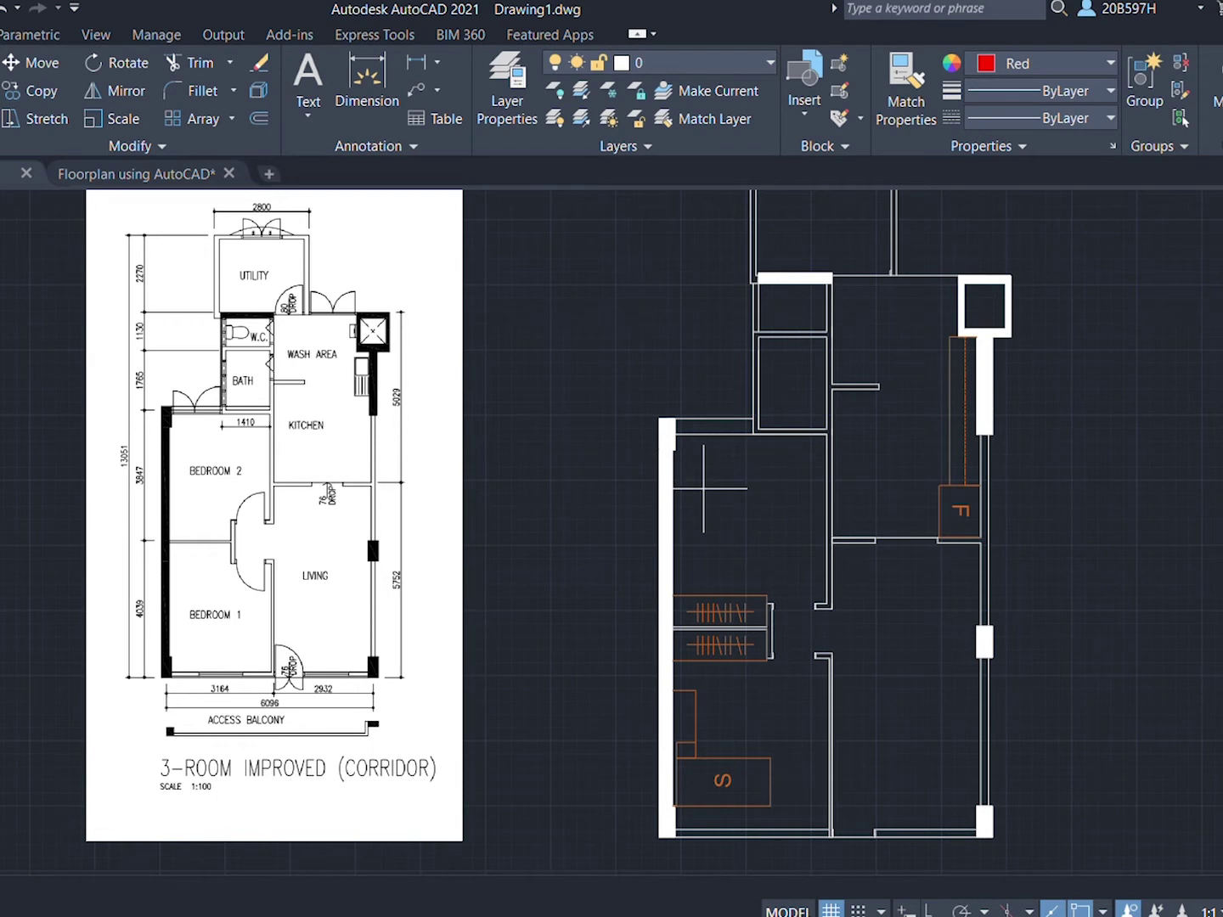
Step: Add a red multiline text label reading BEDROOM 2 in the redrawn plan's upper bedroom, above the wardrobes
click(694, 500)
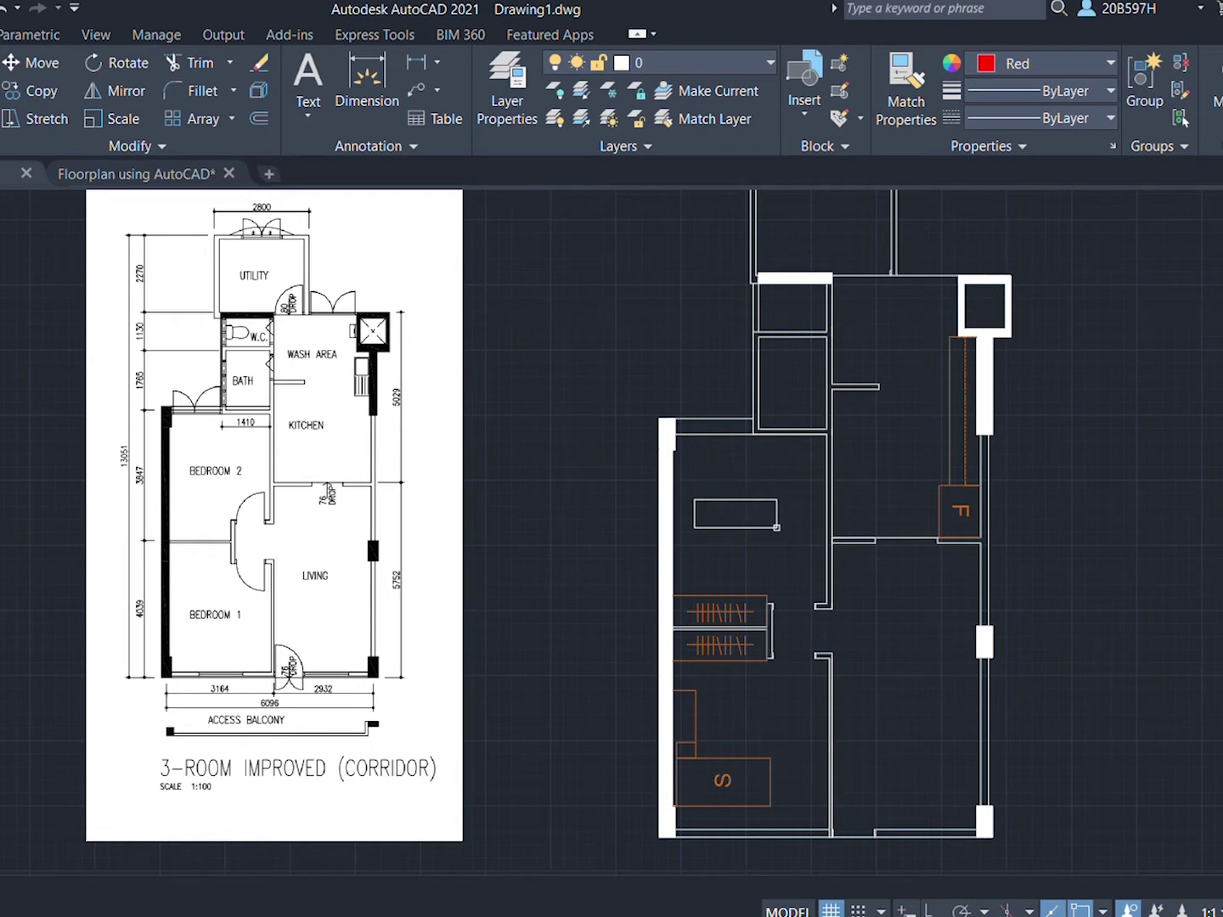
click(776, 527)
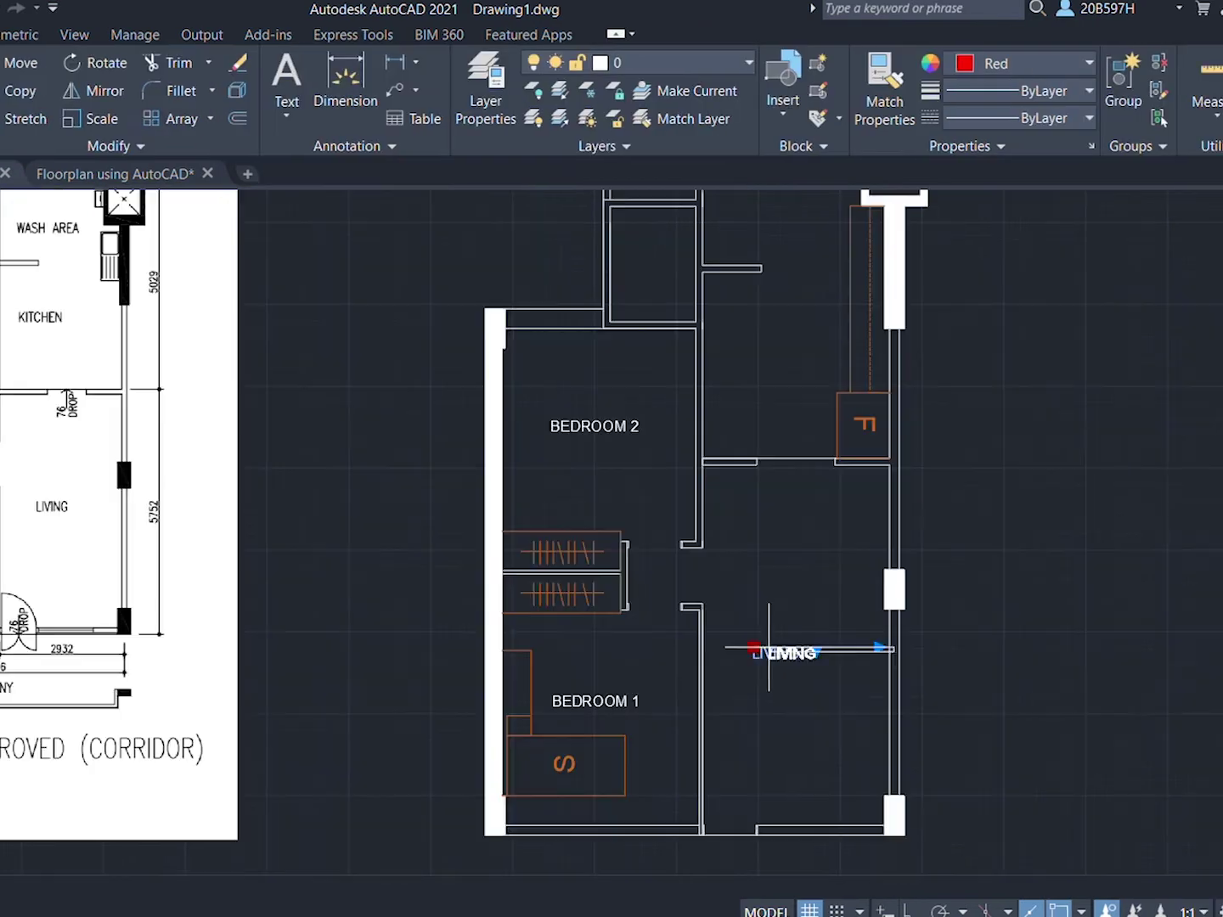
click(815, 654)
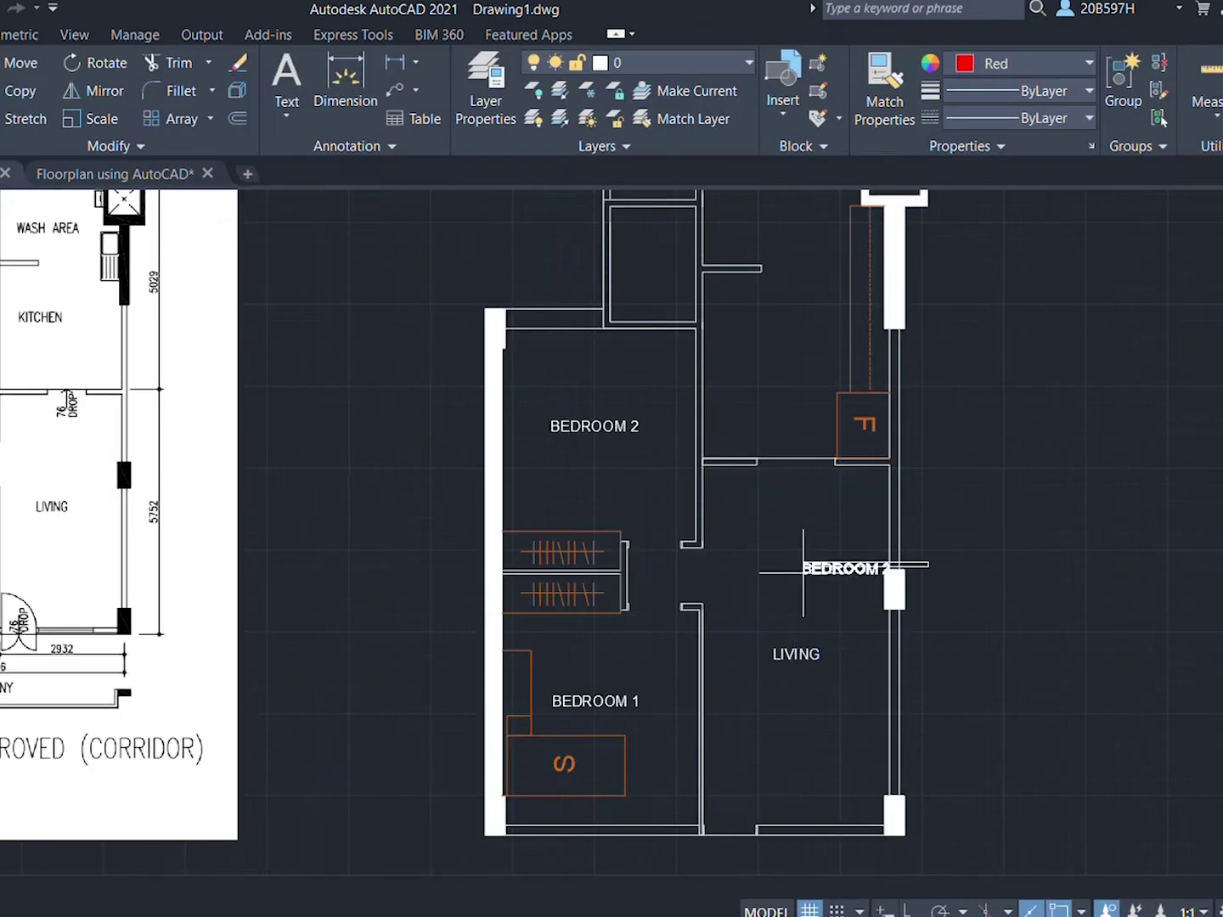
Step: Copy the BEDROOM 2 label into the kitchen of the redrawn plan and change the copy's text to KITCHEN
click(736, 351)
double_click(738, 351)
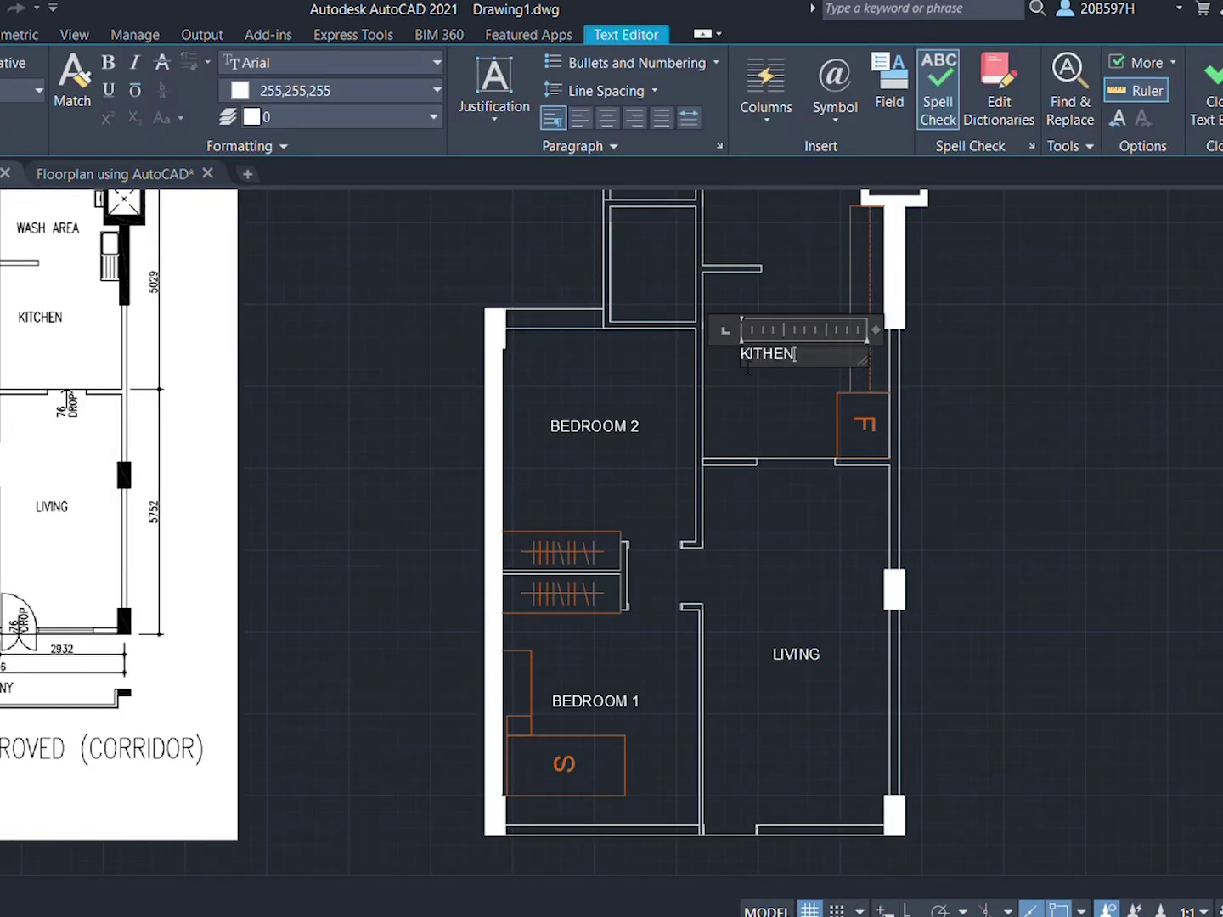
text(KITCHEN)
click(747, 374)
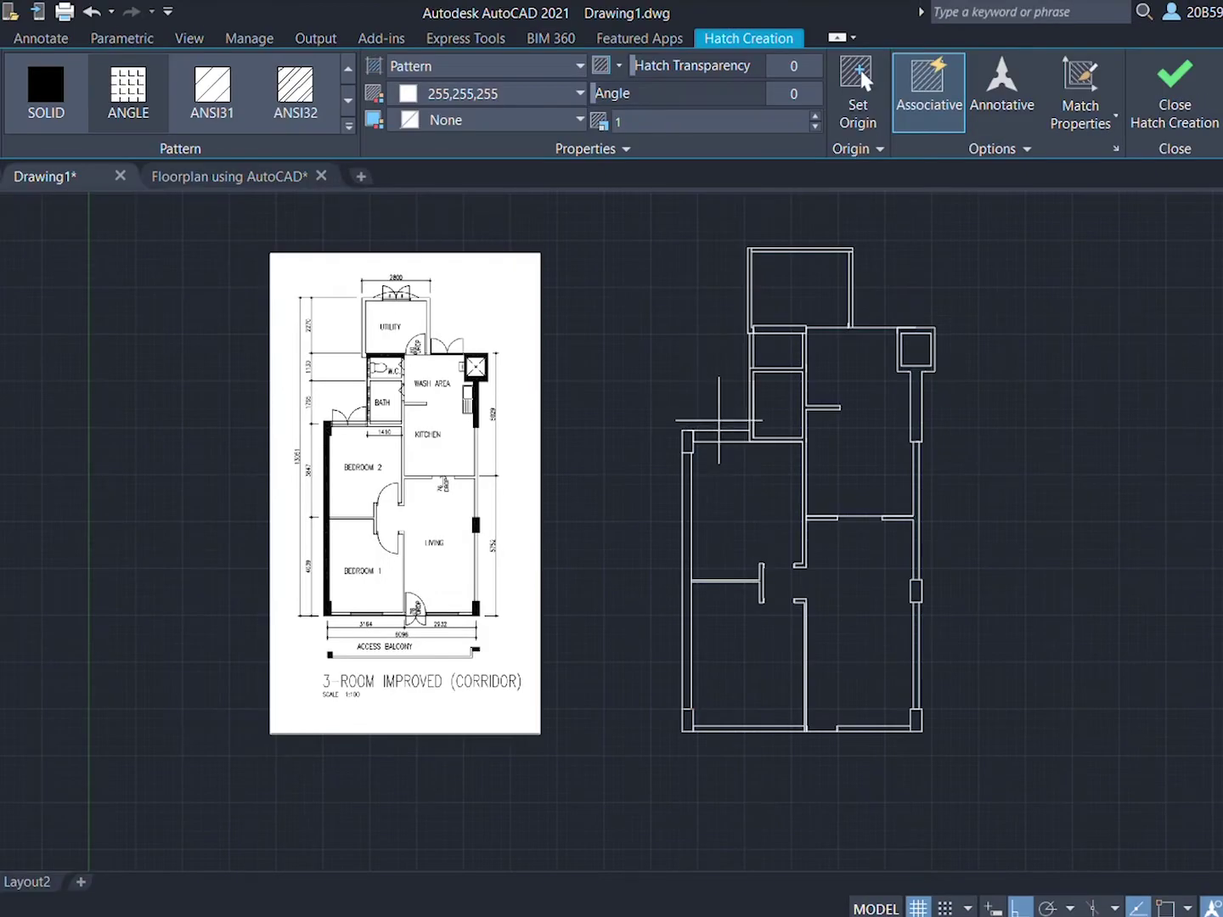
click(914, 389)
Step: Hatch the wall outline above the W.C. and continue filling the remaining walls of the redrawn plan
scroll(863, 273, up, 4)
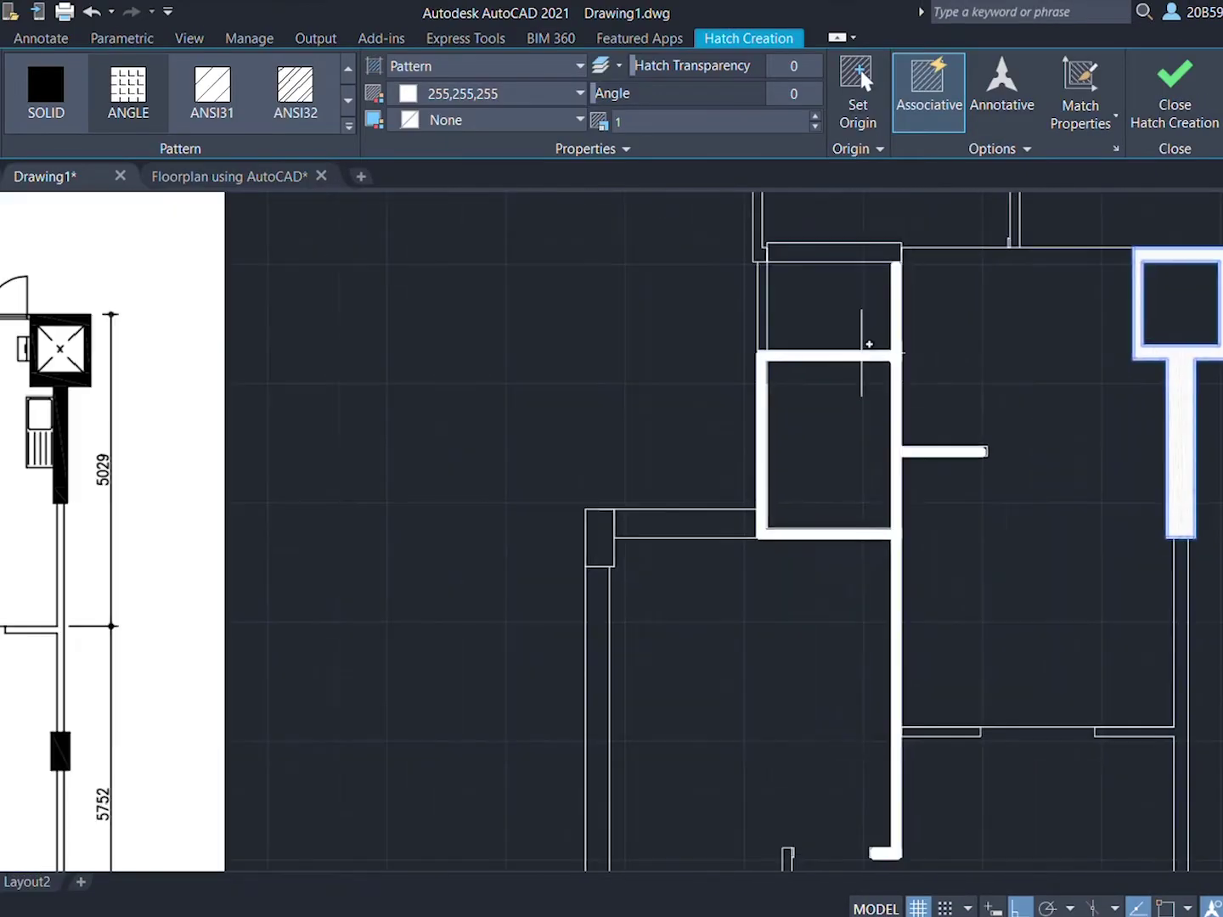
click(846, 243)
scroll(846, 243, down, 5)
click(715, 408)
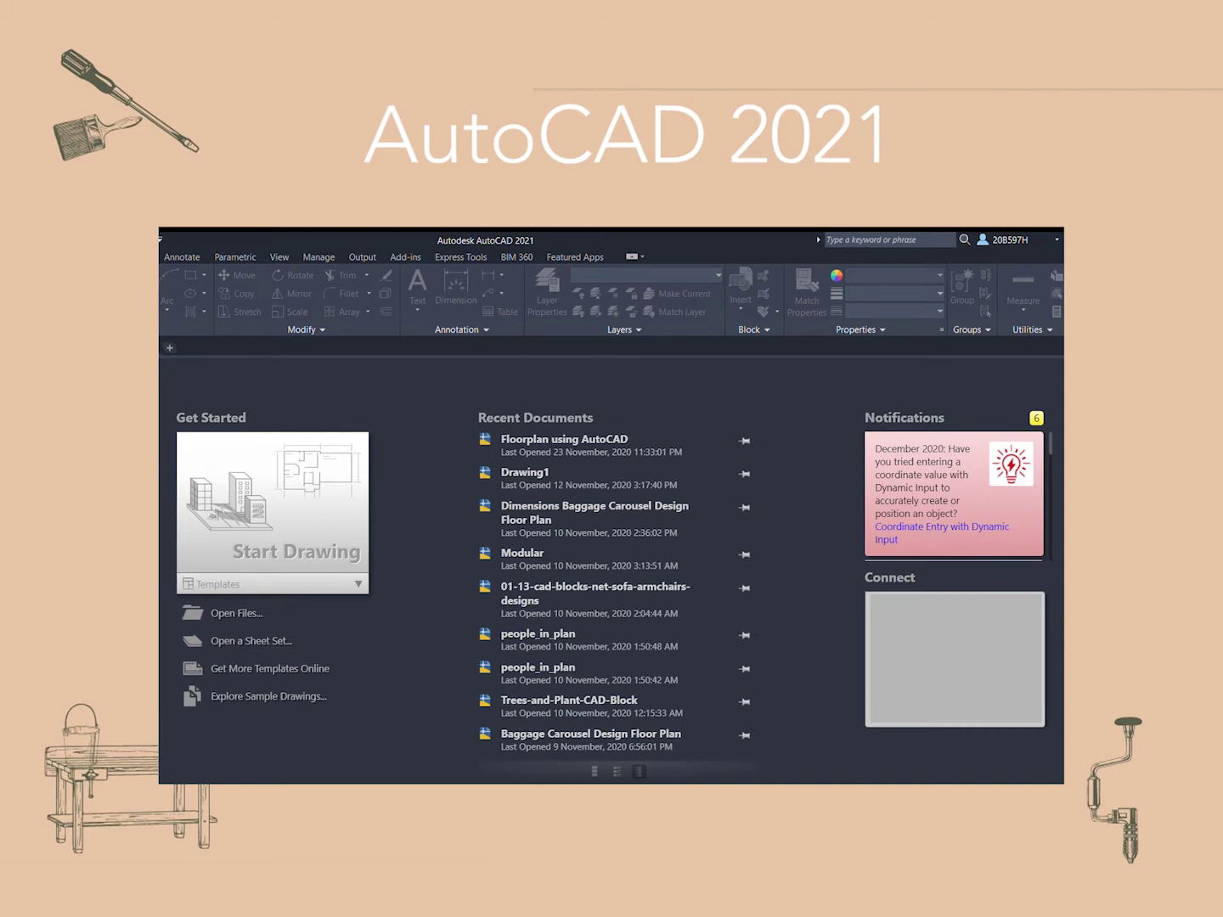
click(358, 585)
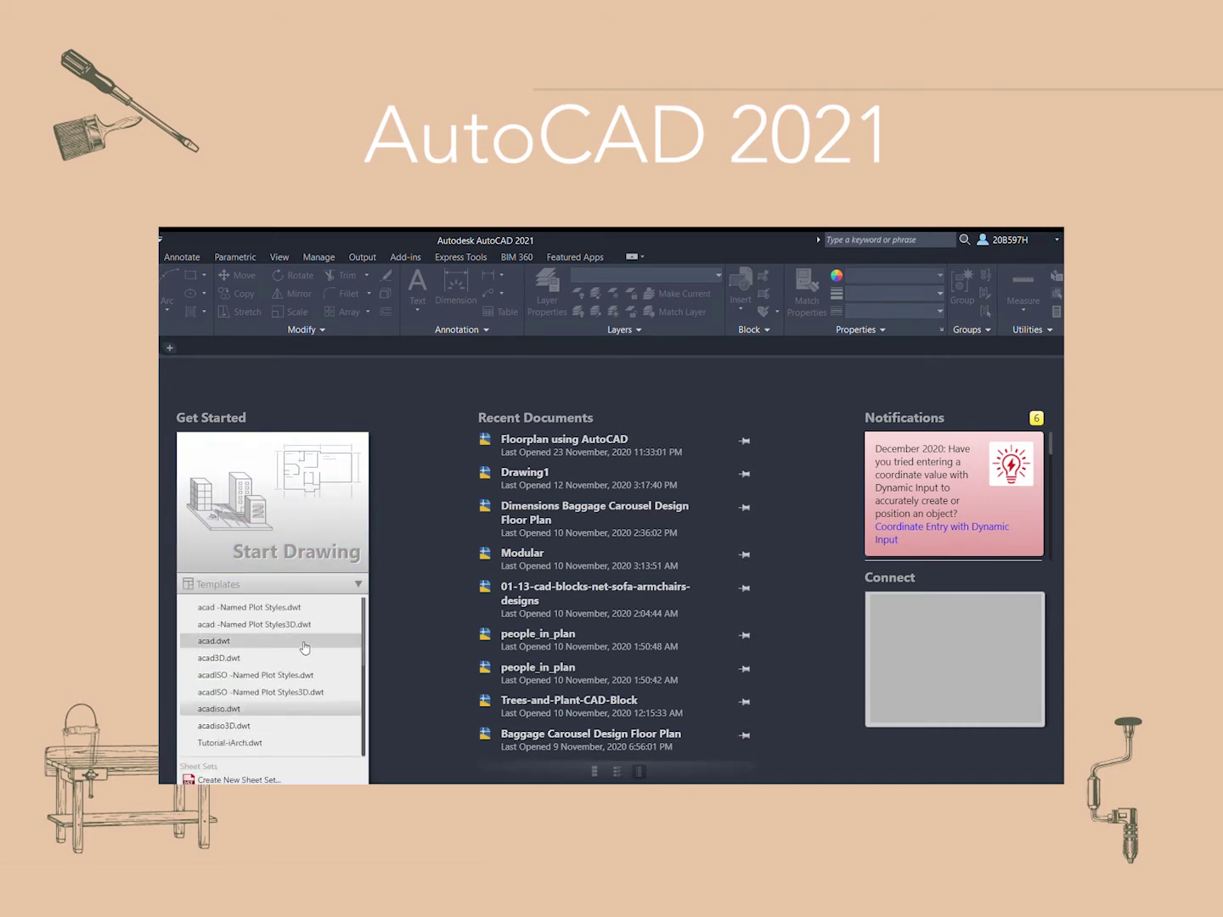
scroll(305, 648, down, 3)
scroll(331, 658, up, 3)
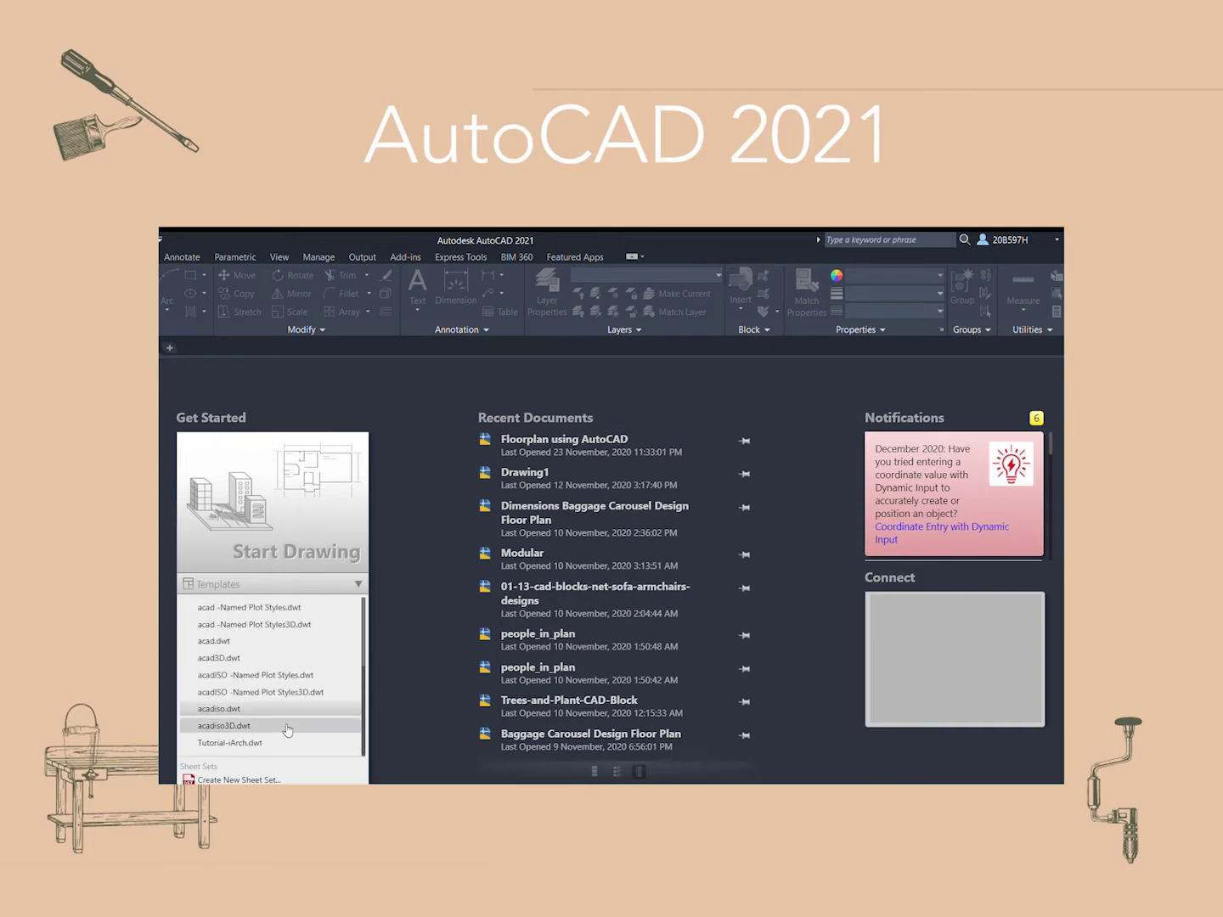
click(358, 584)
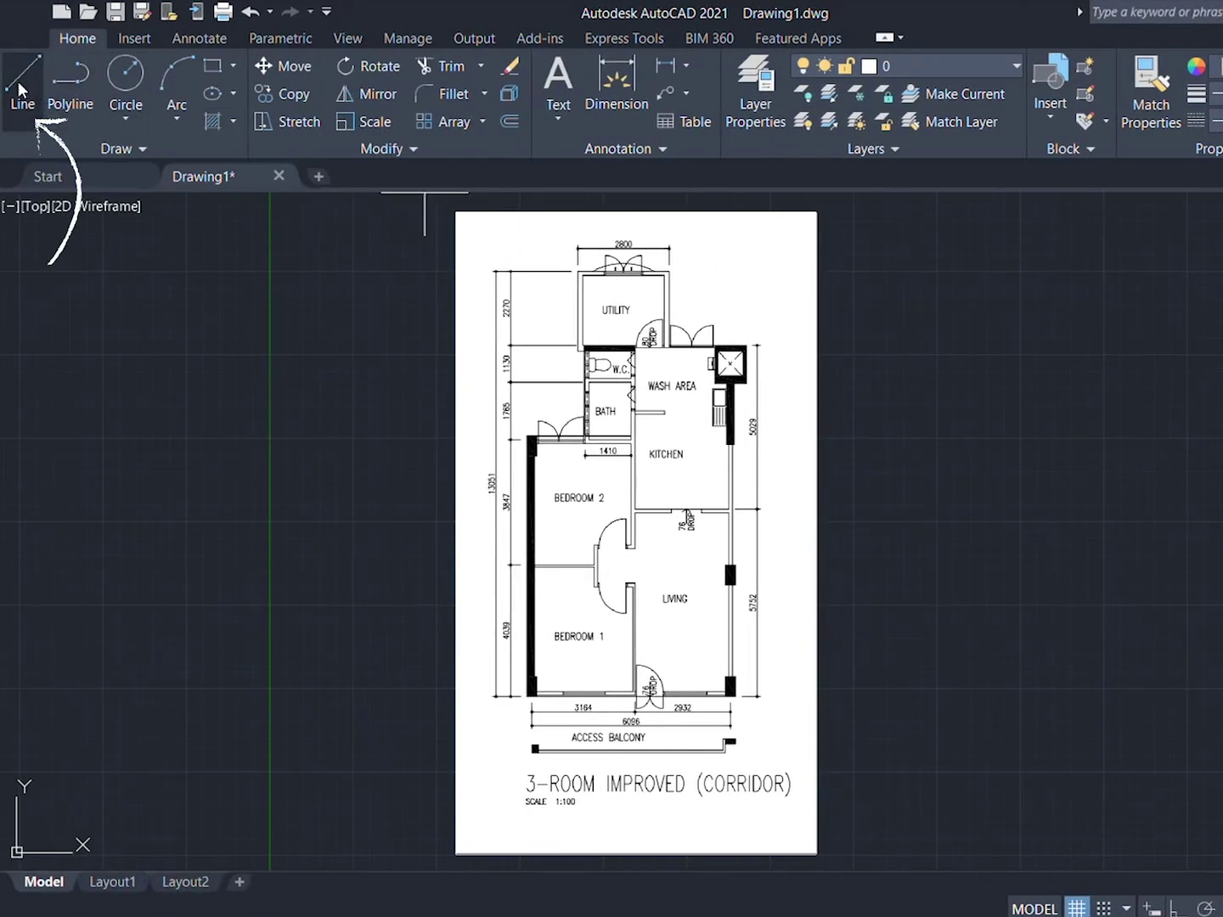
Step: Draw a closed, tilted four-sided shape with the Line tool in the empty area beside the reference floor plan
click(18, 89)
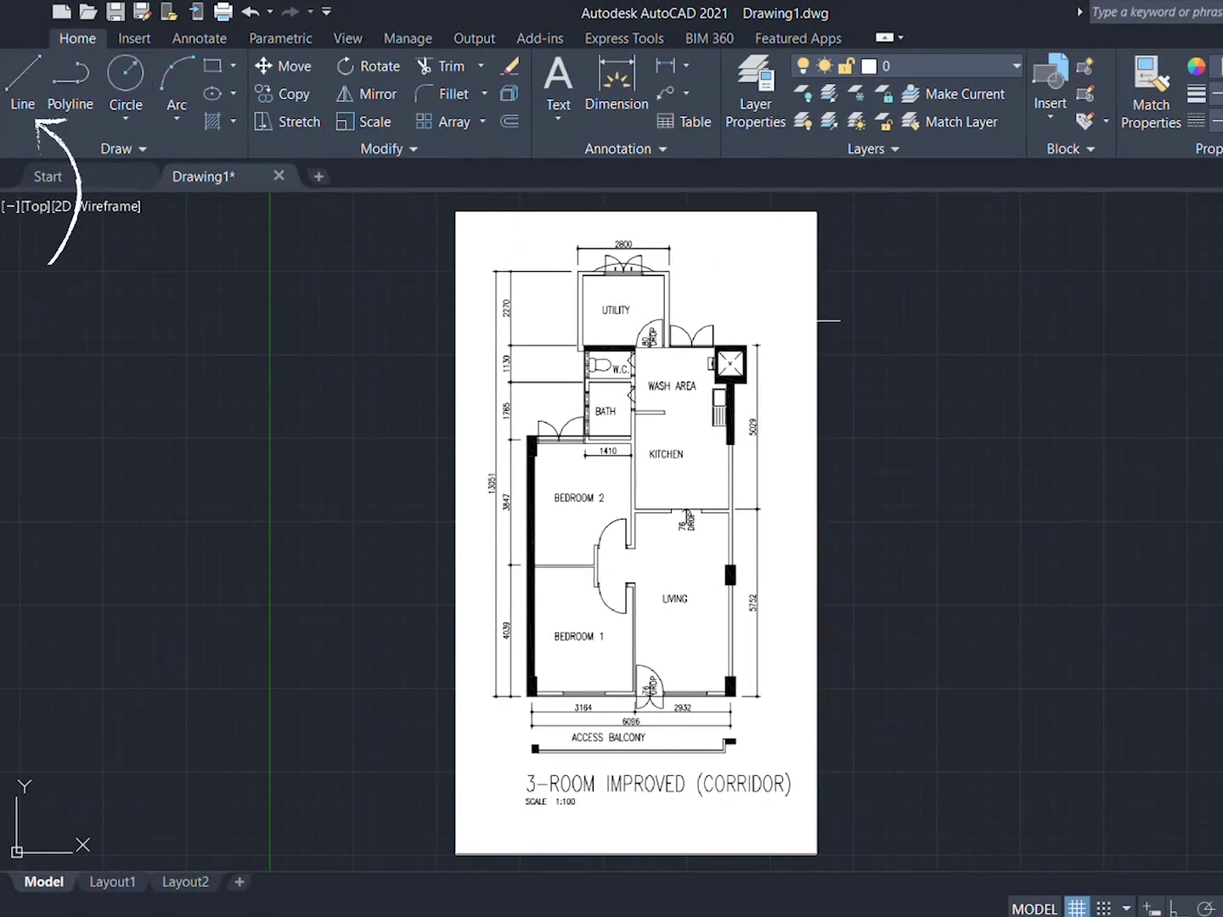
click(1010, 352)
click(972, 507)
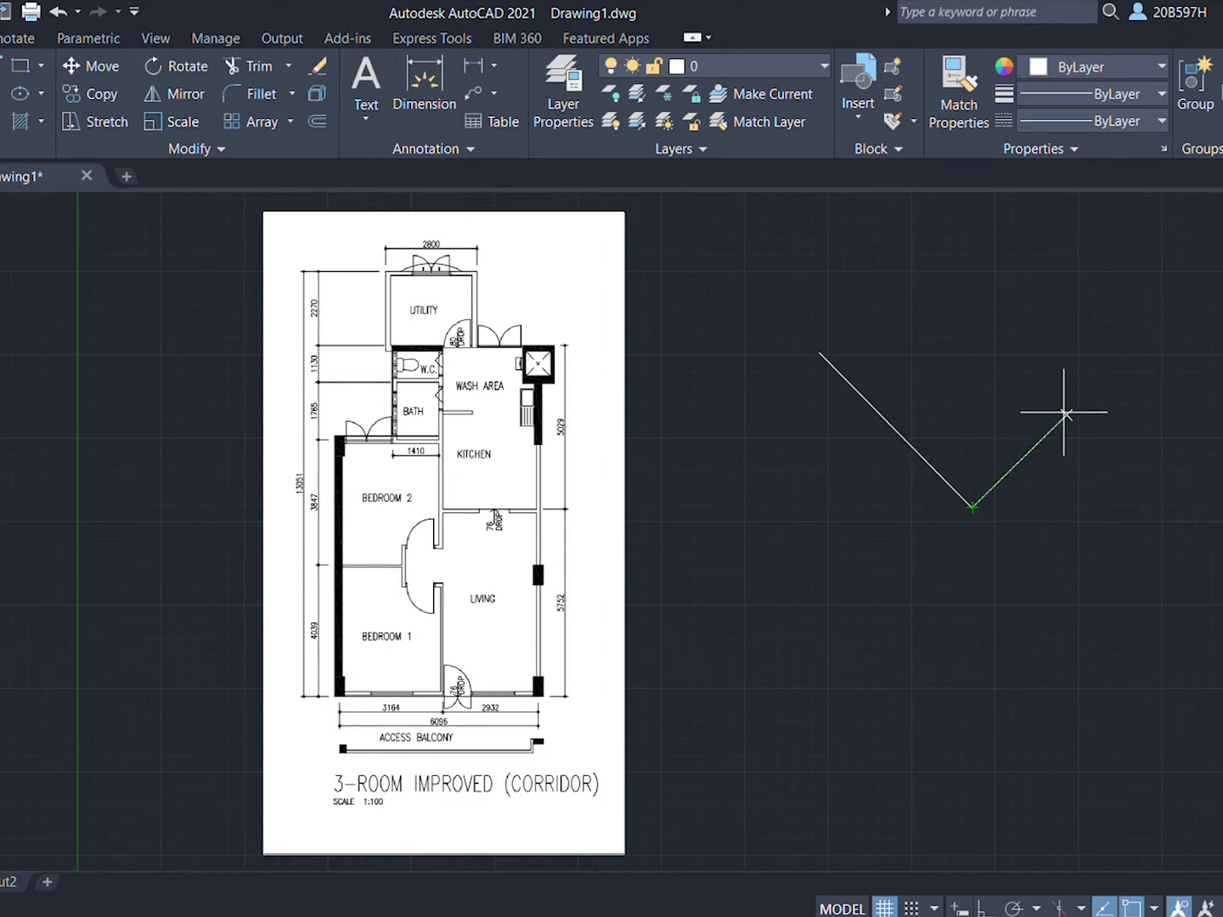
click(1065, 416)
click(934, 283)
click(820, 352)
key(Return)
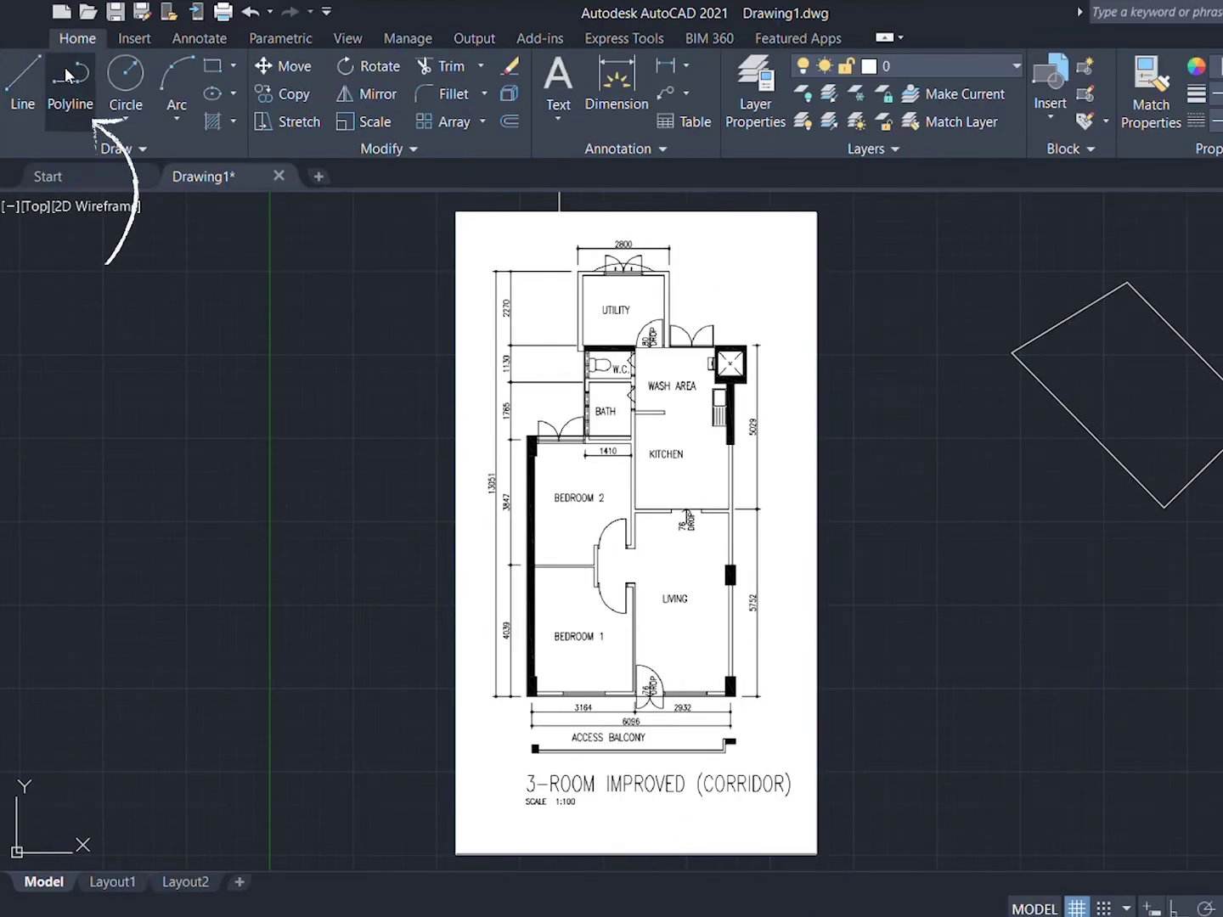
Step: Draw a closed four-sided polyline below the line shape beside the reference floor plan
click(65, 75)
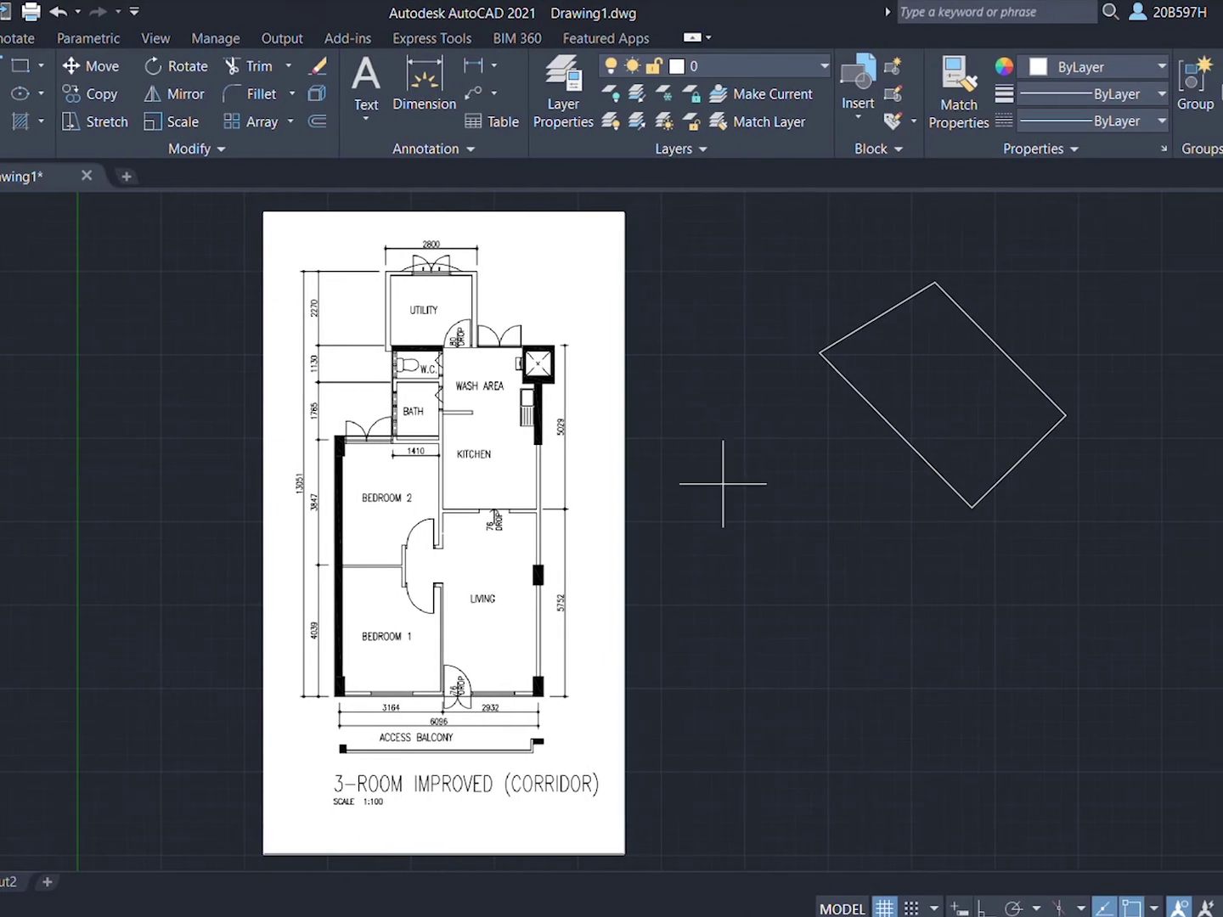
click(831, 493)
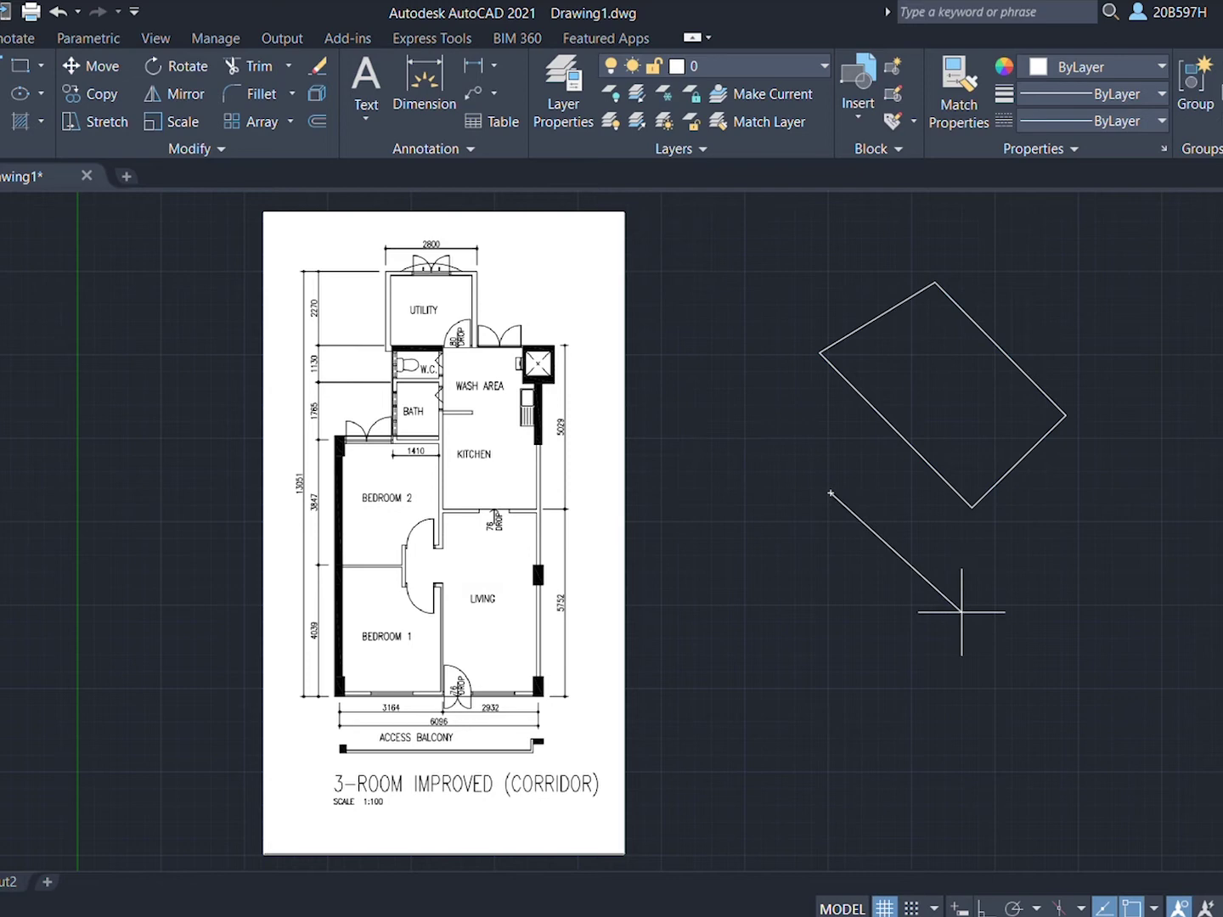
click(960, 611)
click(886, 721)
click(733, 613)
click(831, 493)
key(Return)
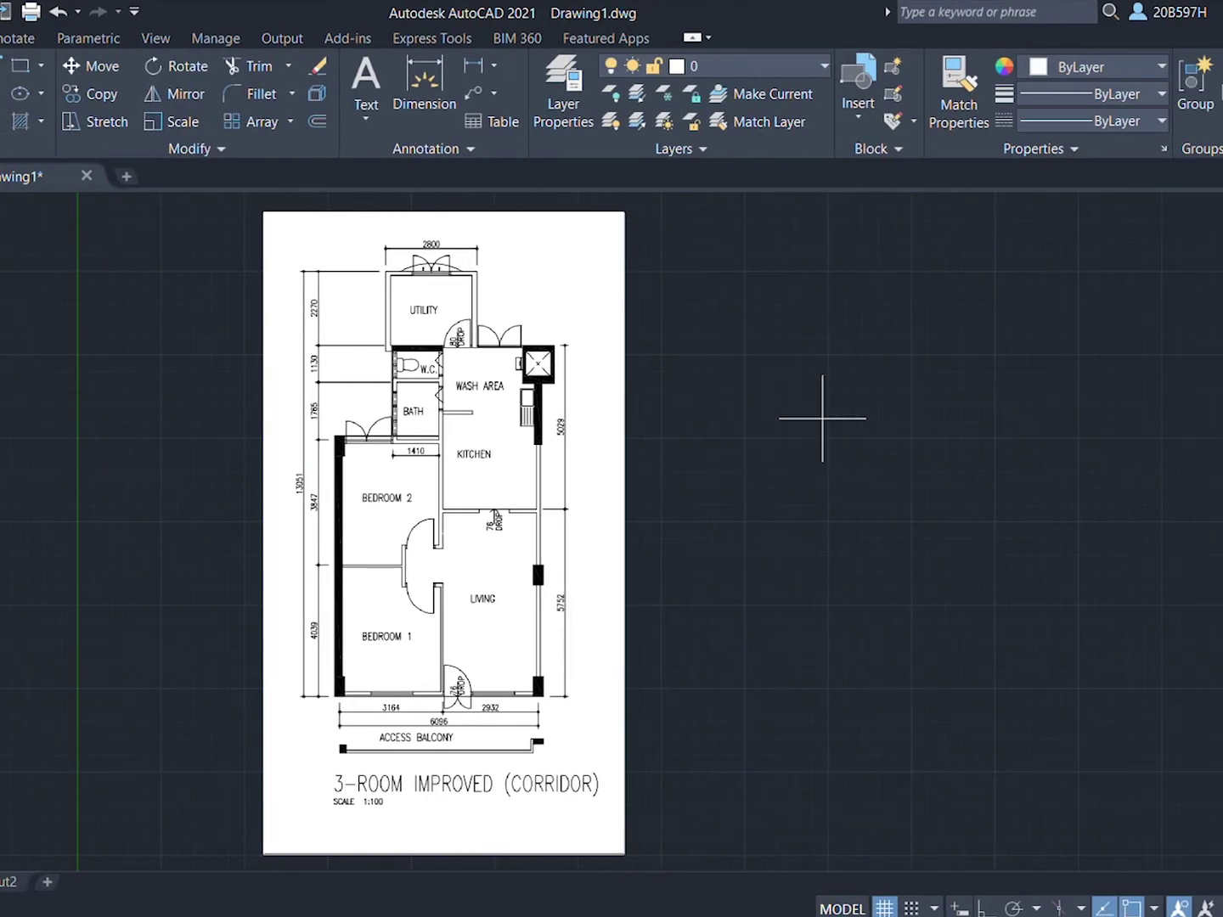
Step: Draw a wide horizontal rectangle in the empty area beside the reference floor plan
click(843, 403)
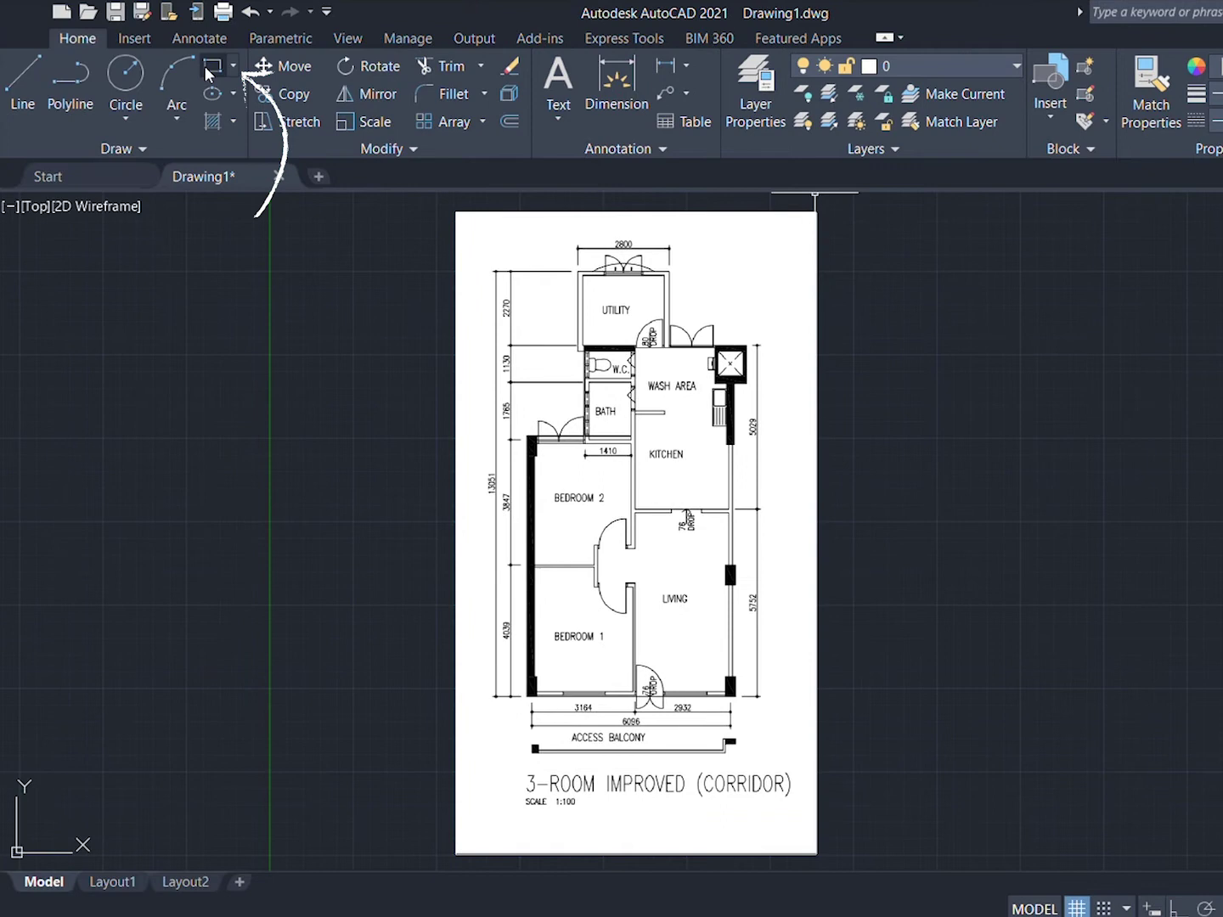
click(955, 341)
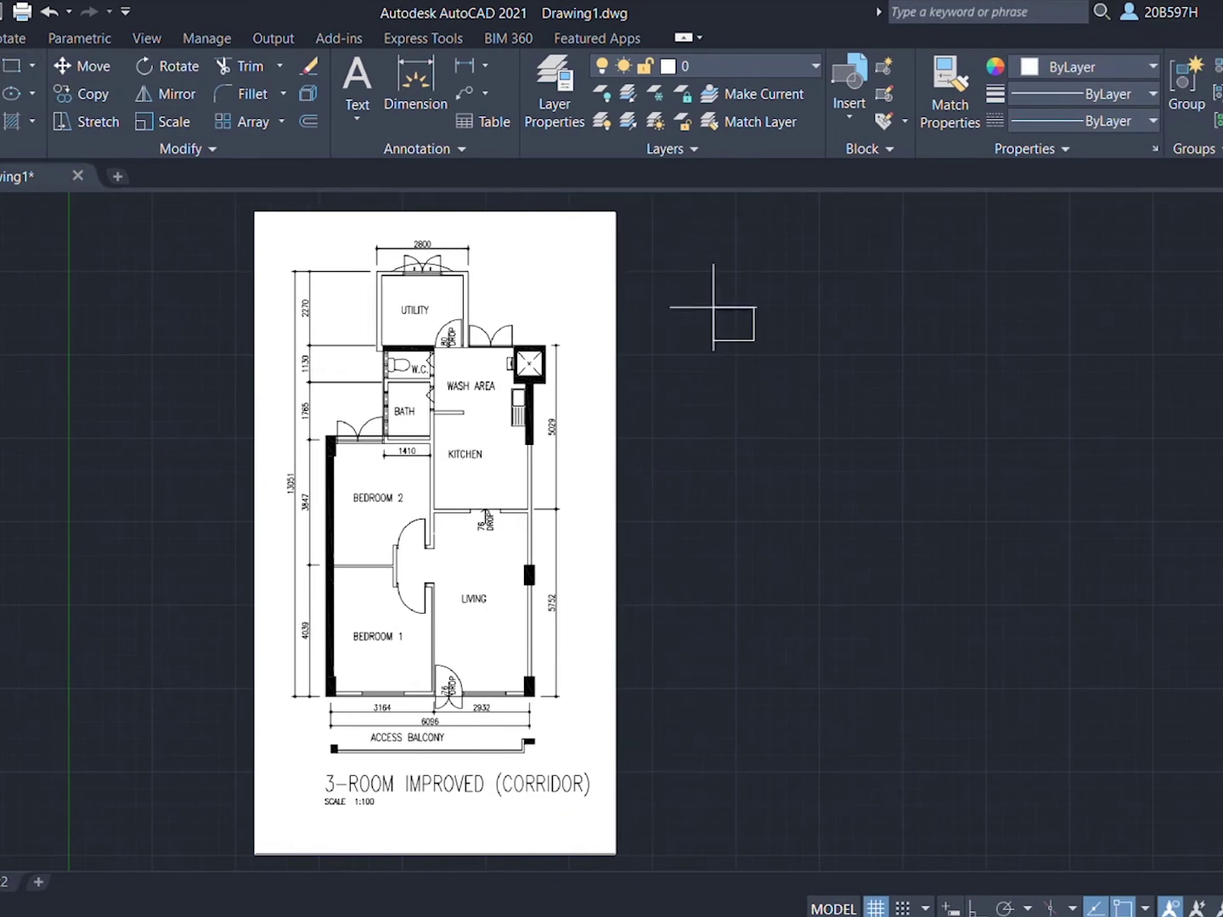
click(1053, 457)
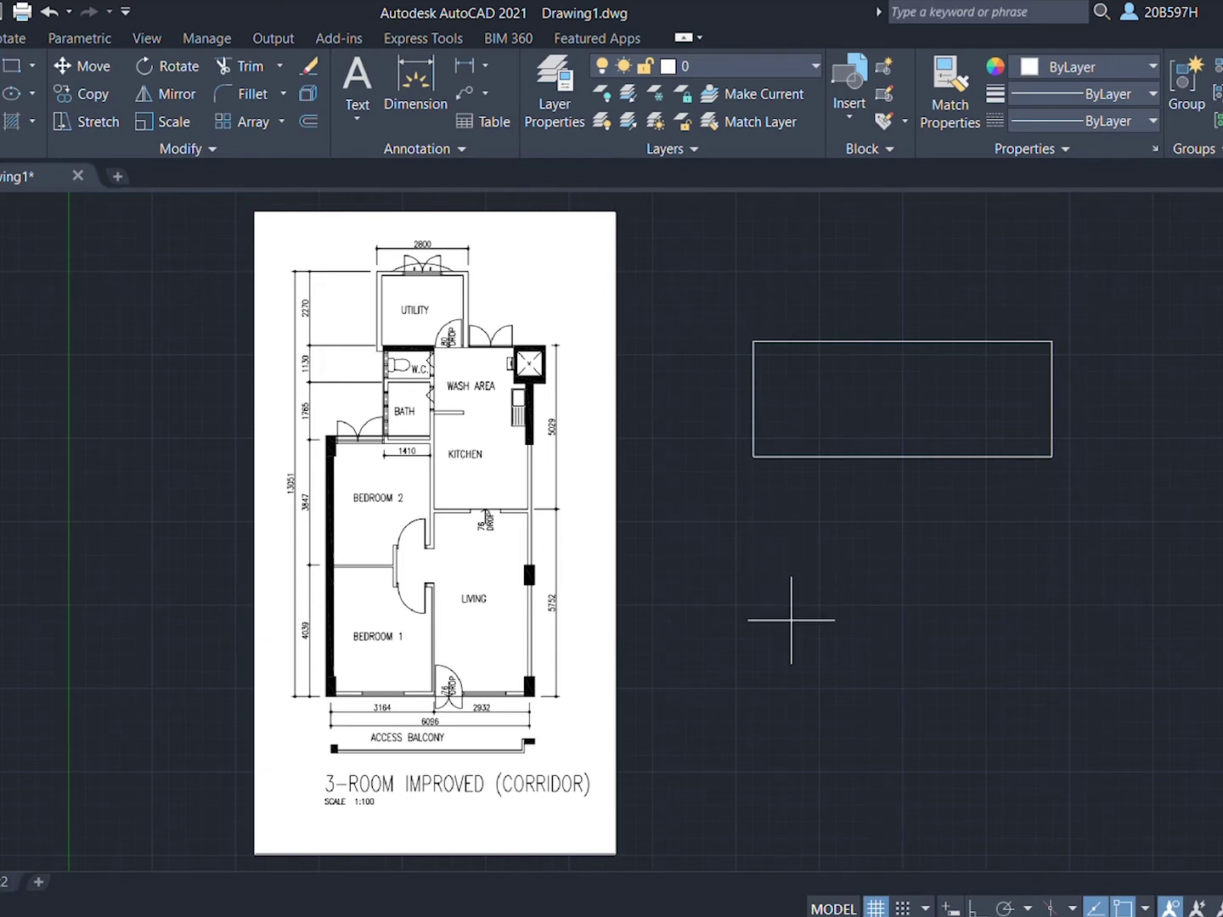
Step: Draw a three-point arc, bulging downward, below the rectangle beside the reference floor plan
click(791, 621)
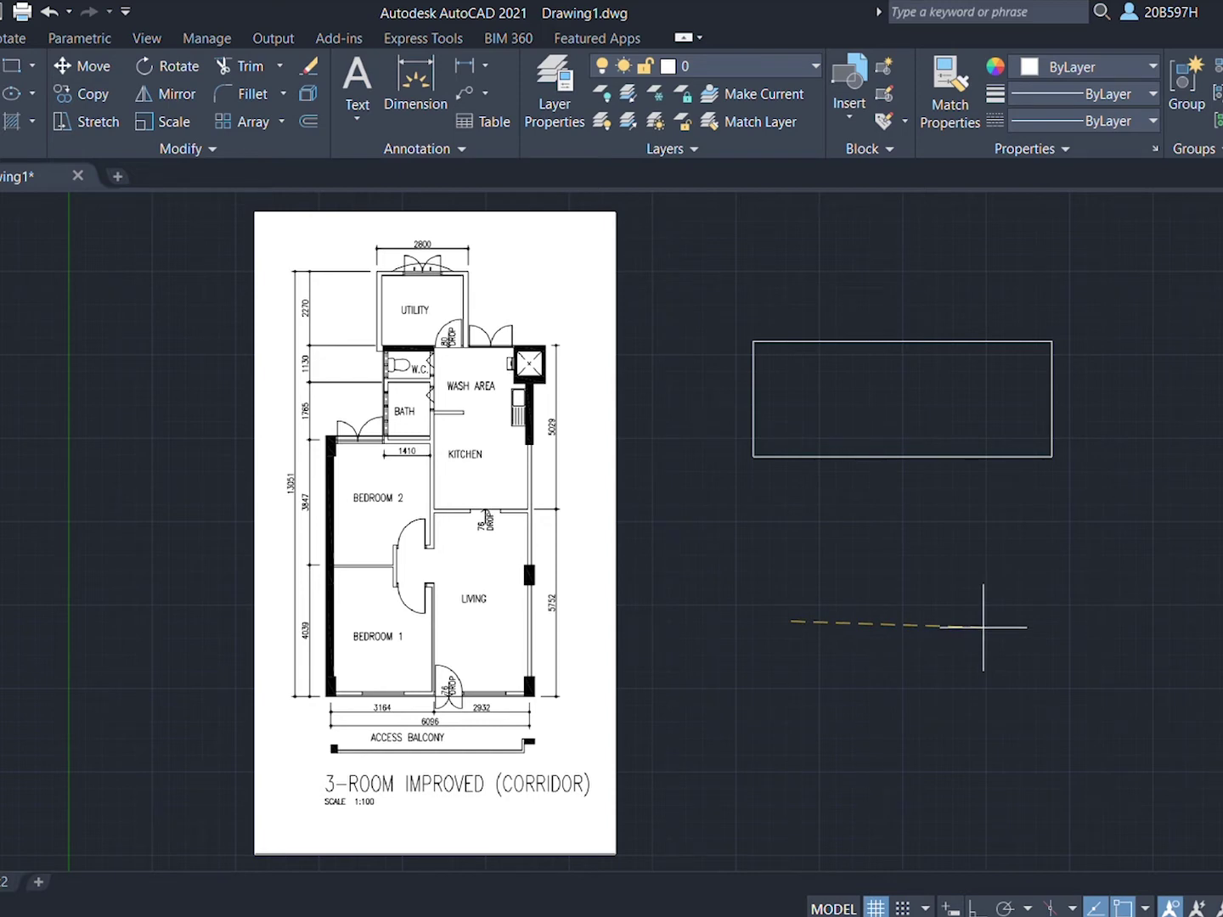
click(981, 629)
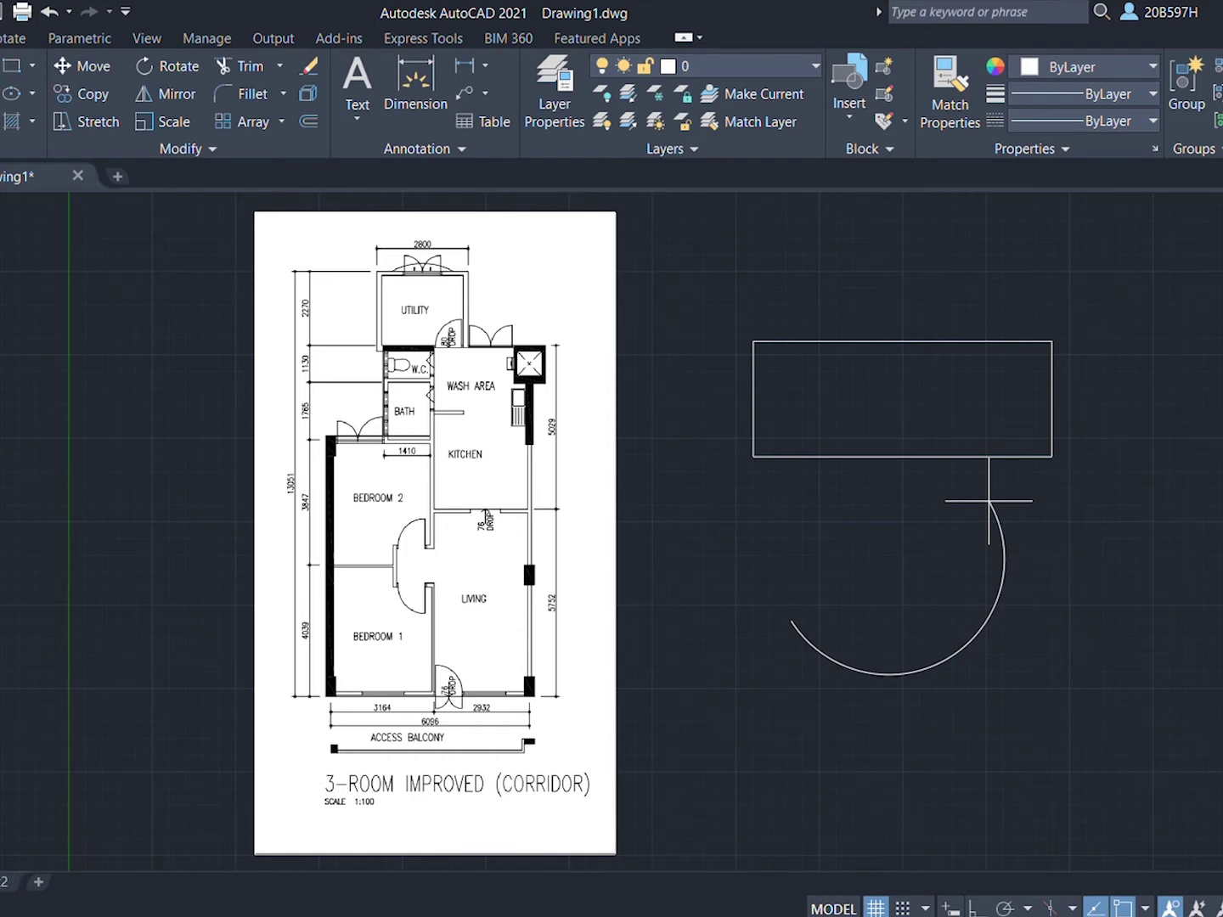
click(988, 501)
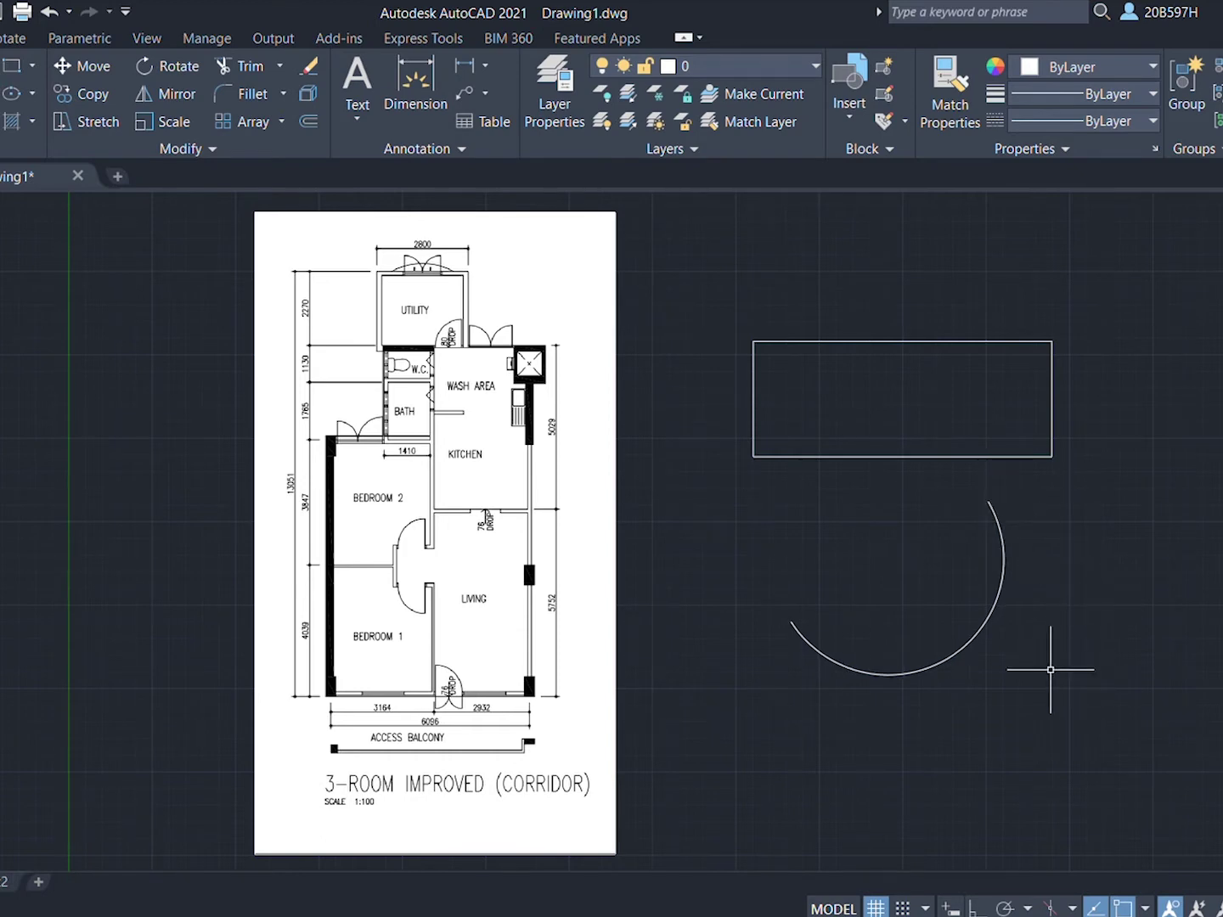
Step: Copy the rectangle several times in a horizontal row to its right, using its lower-left corner as base point
click(1052, 455)
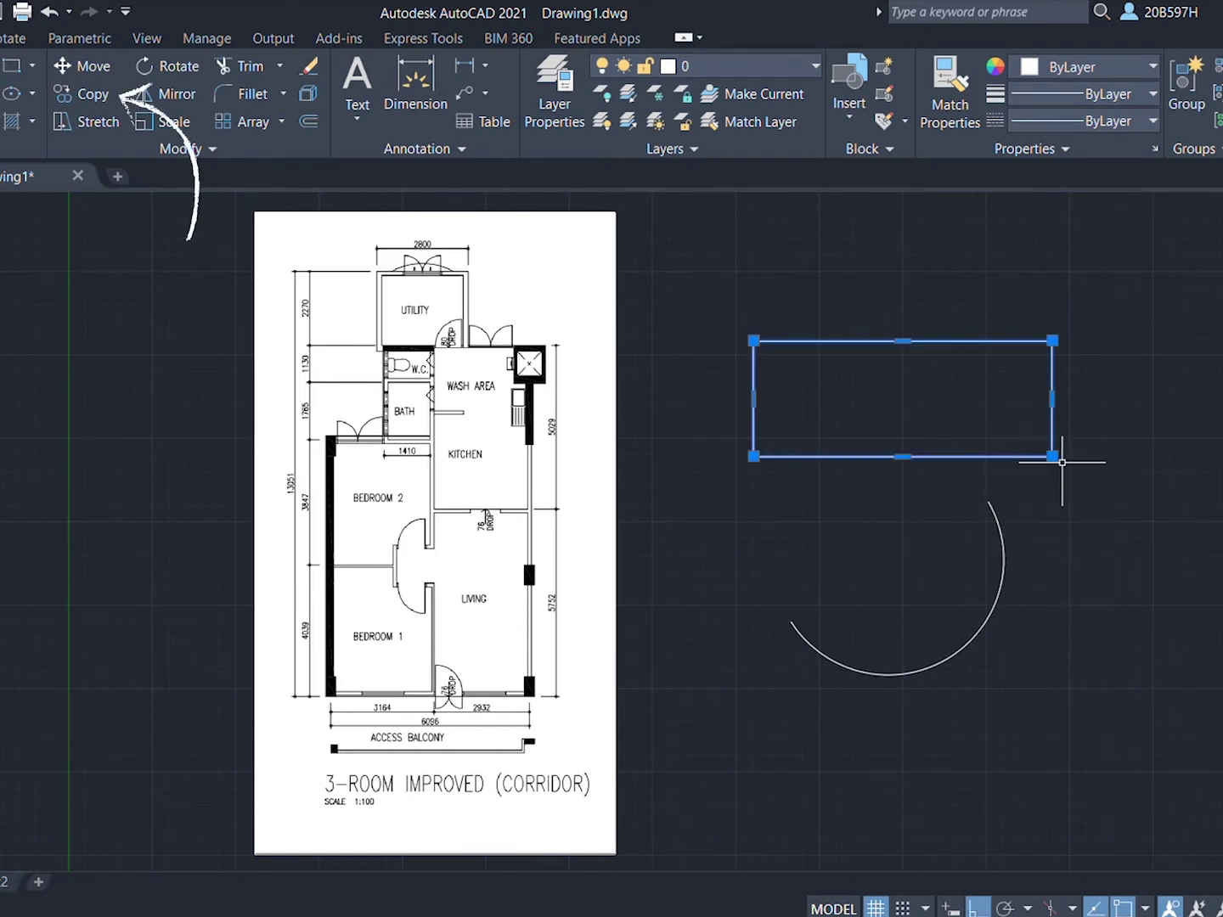
text(co)
key(Return)
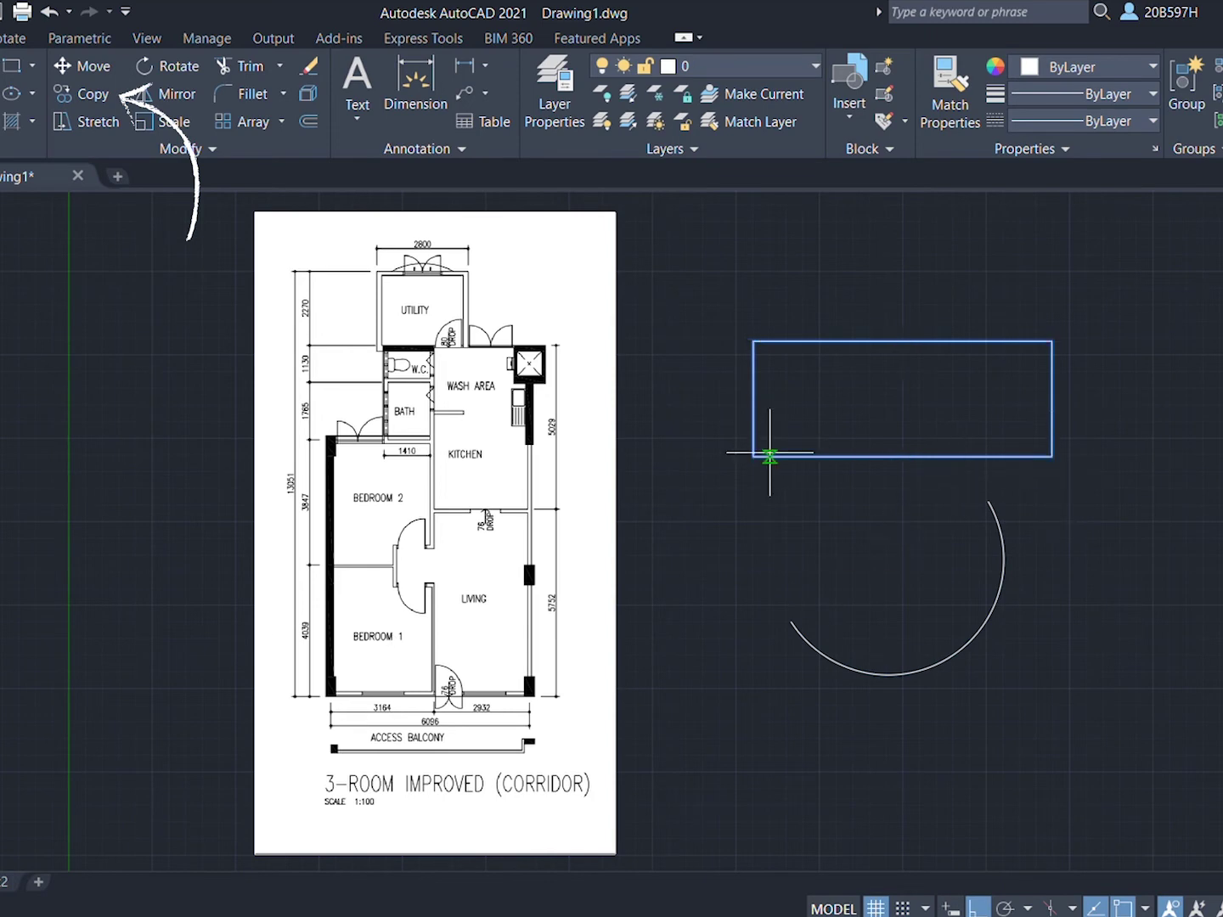
click(753, 456)
click(1108, 466)
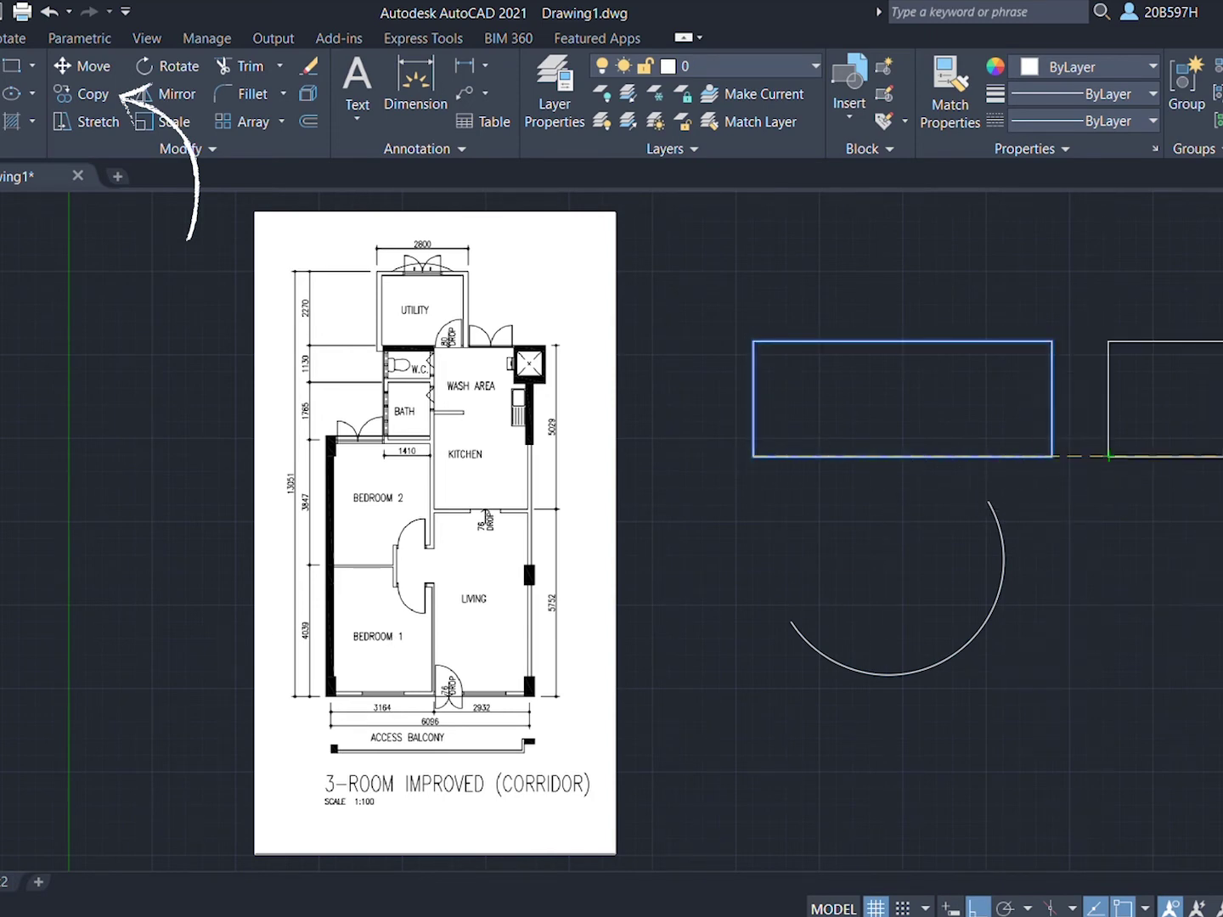
scroll(1222, 475, down, 6)
mouse_move(1191, 451)
middle_down()
mouse_move(952, 410)
mouse_move(675, 414)
middle_up()
scroll(841, 495, up, 4)
click(840, 346)
click(1002, 346)
click(1100, 347)
key(Escape)
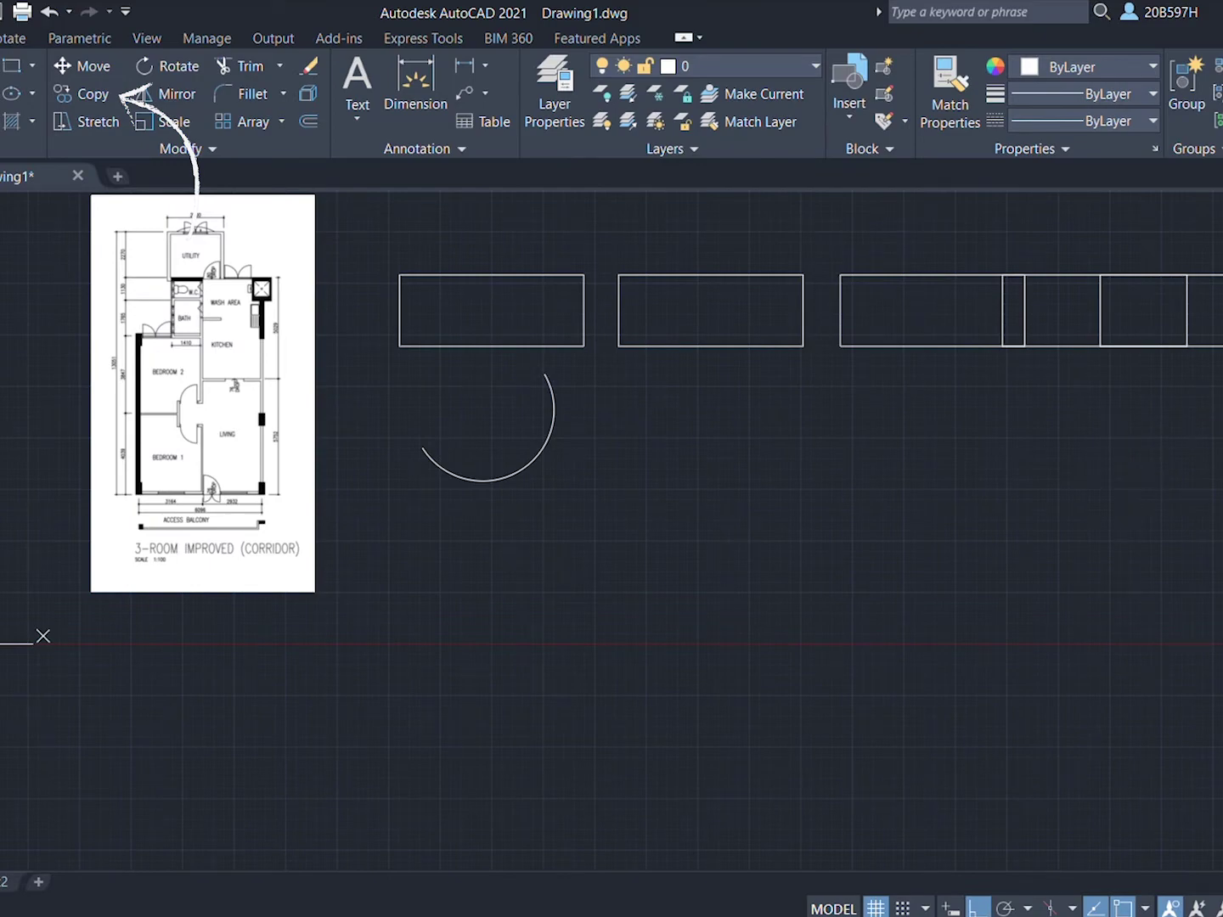
click(1214, 401)
click(458, 254)
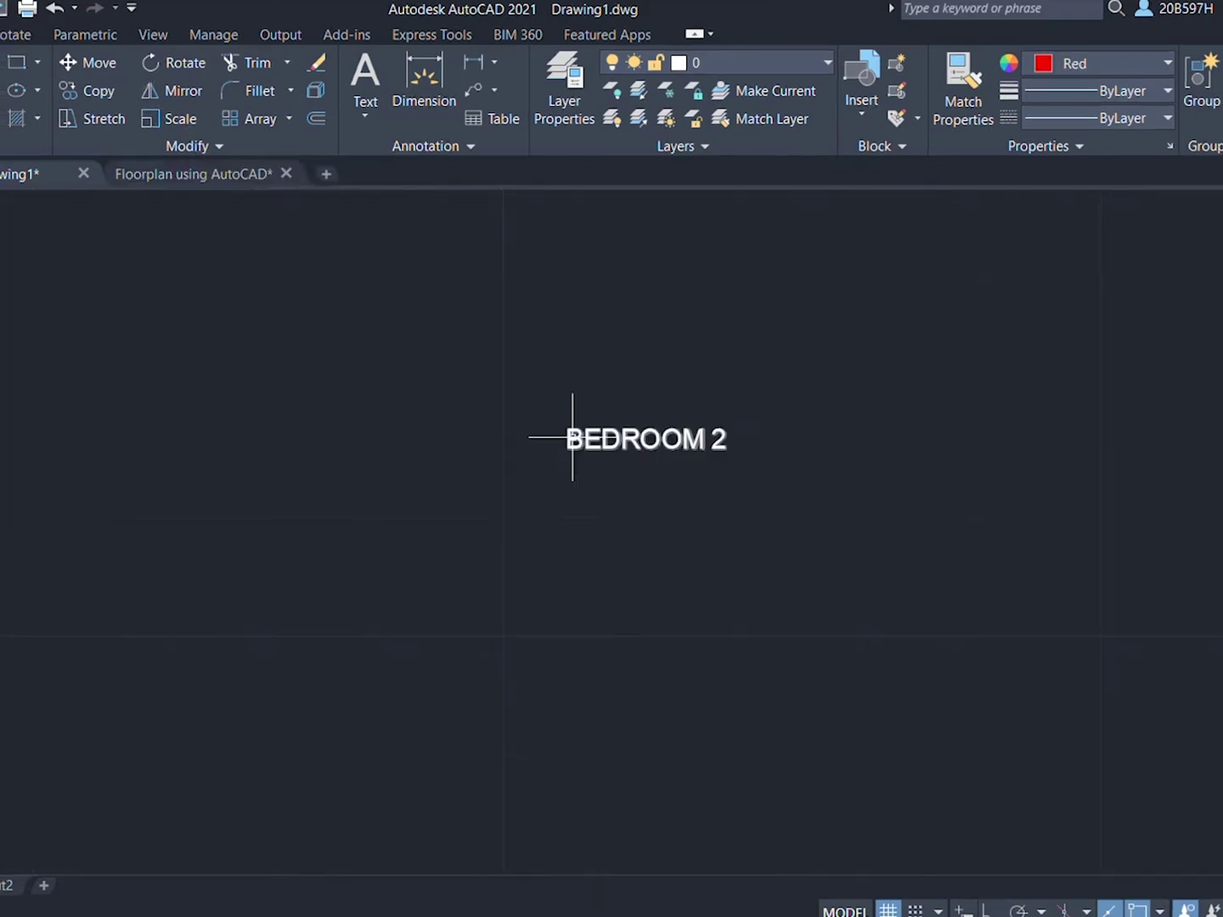
click(572, 438)
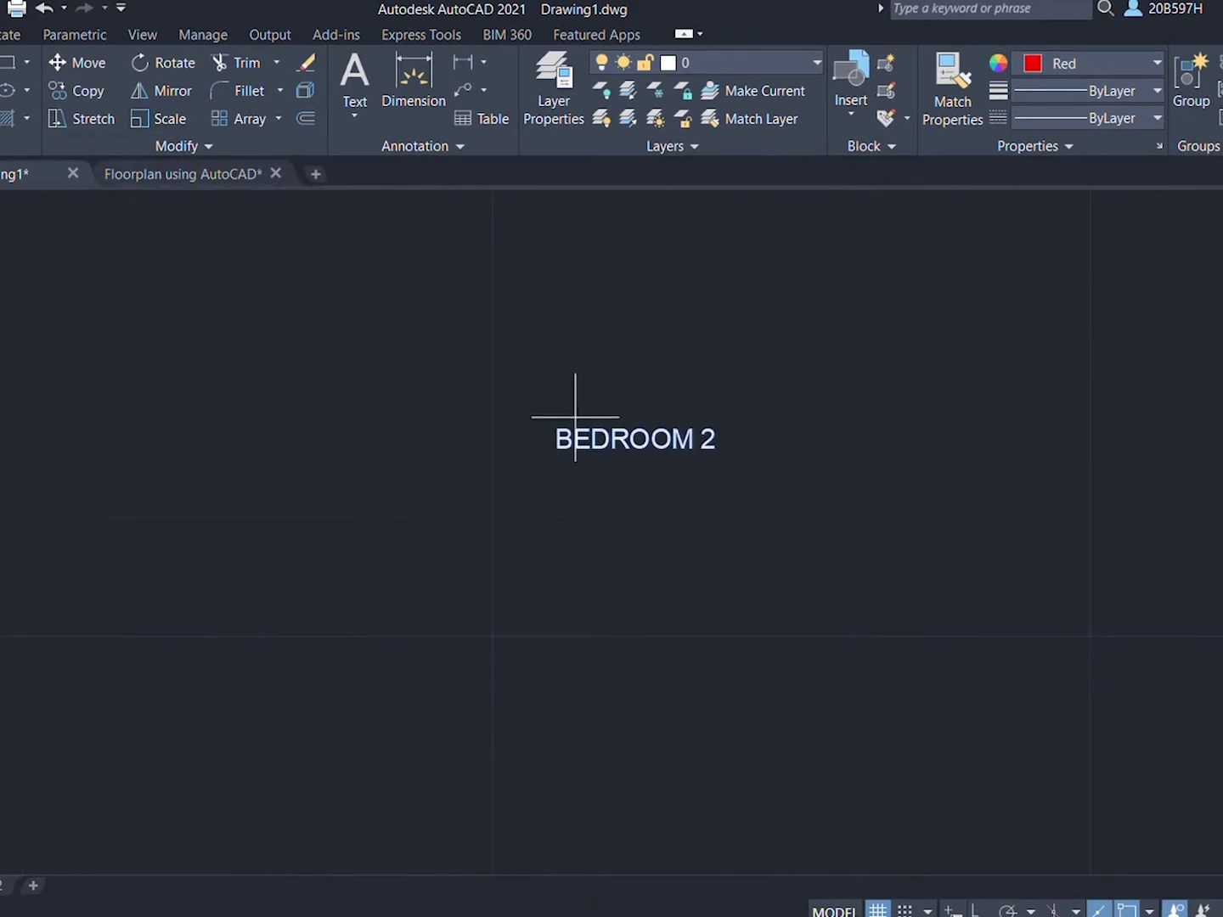
Step: Array the BEDROOM 2 text label with a value of 10
click(417, 121)
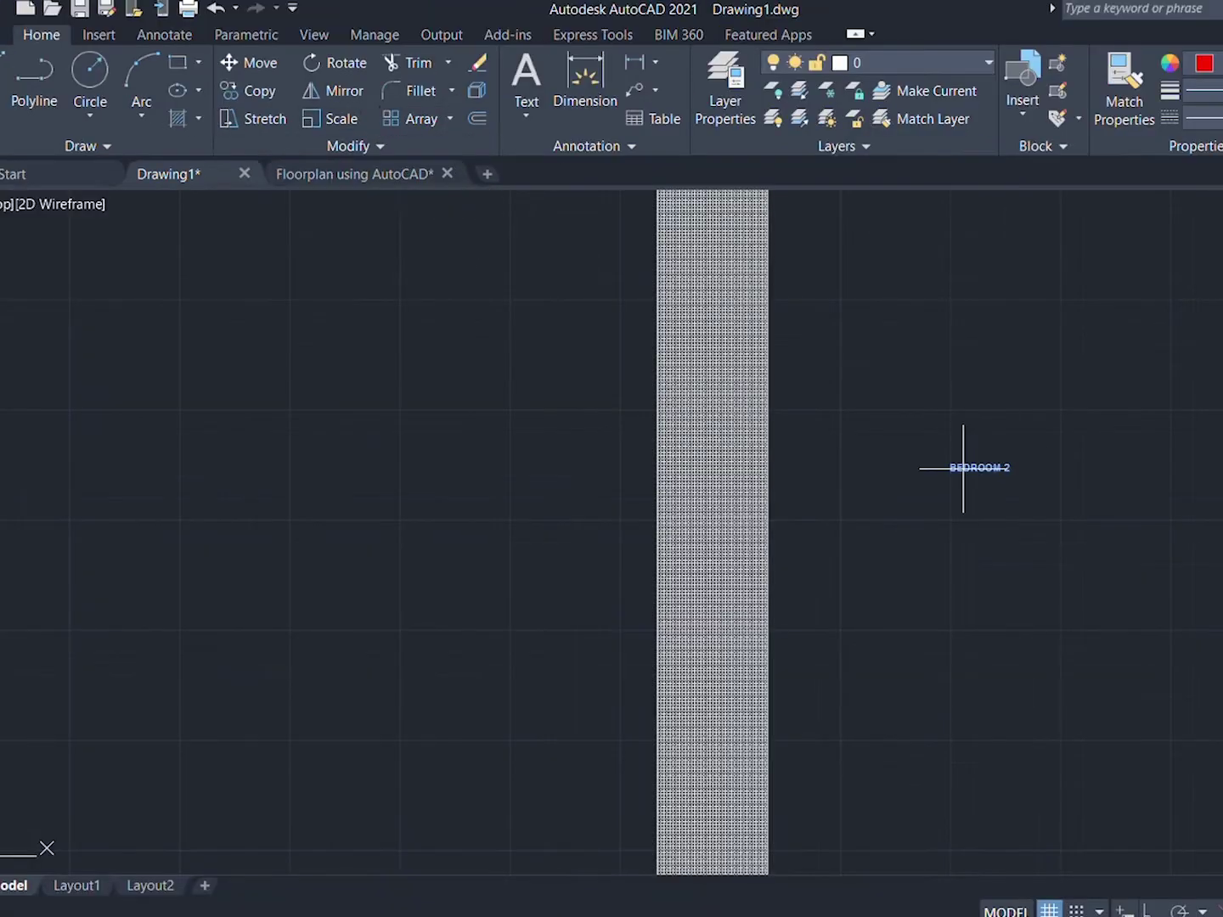
click(961, 468)
text(10)
key(Return)
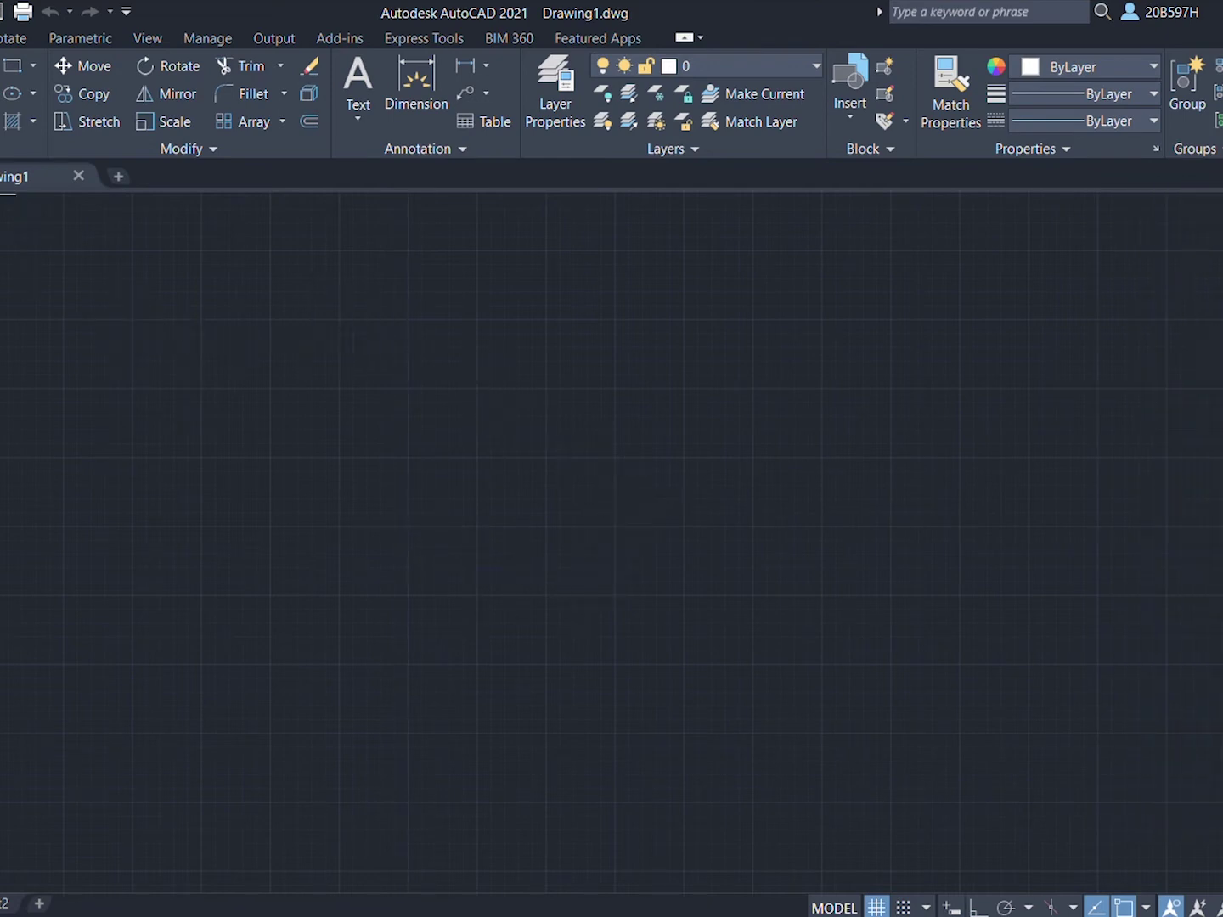
Step: Attach the 3-Room Improved (Corridor) floor plan to the blank drawing as a reference, specifying its insertion point and scale on screen
click(134, 43)
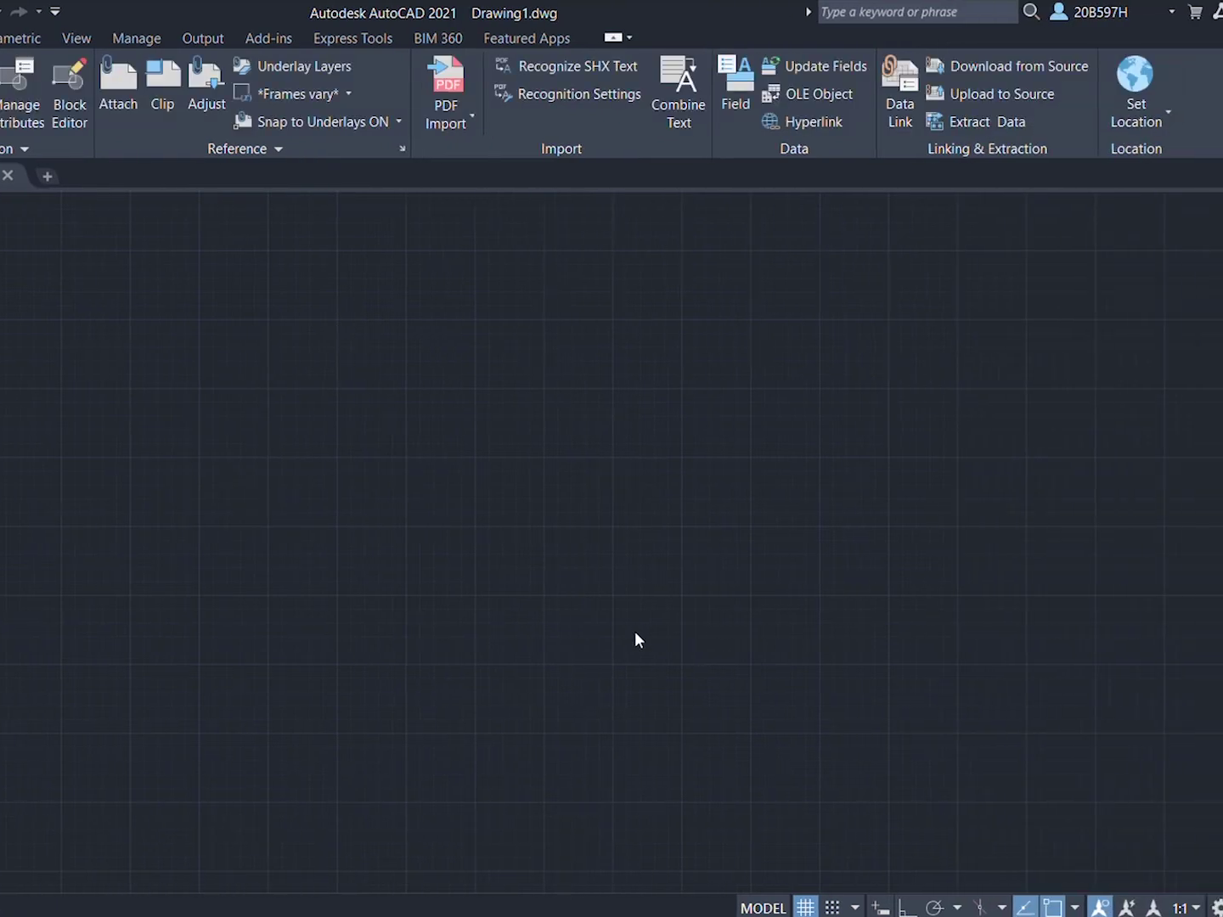
click(415, 591)
scroll(679, 530, down, 3)
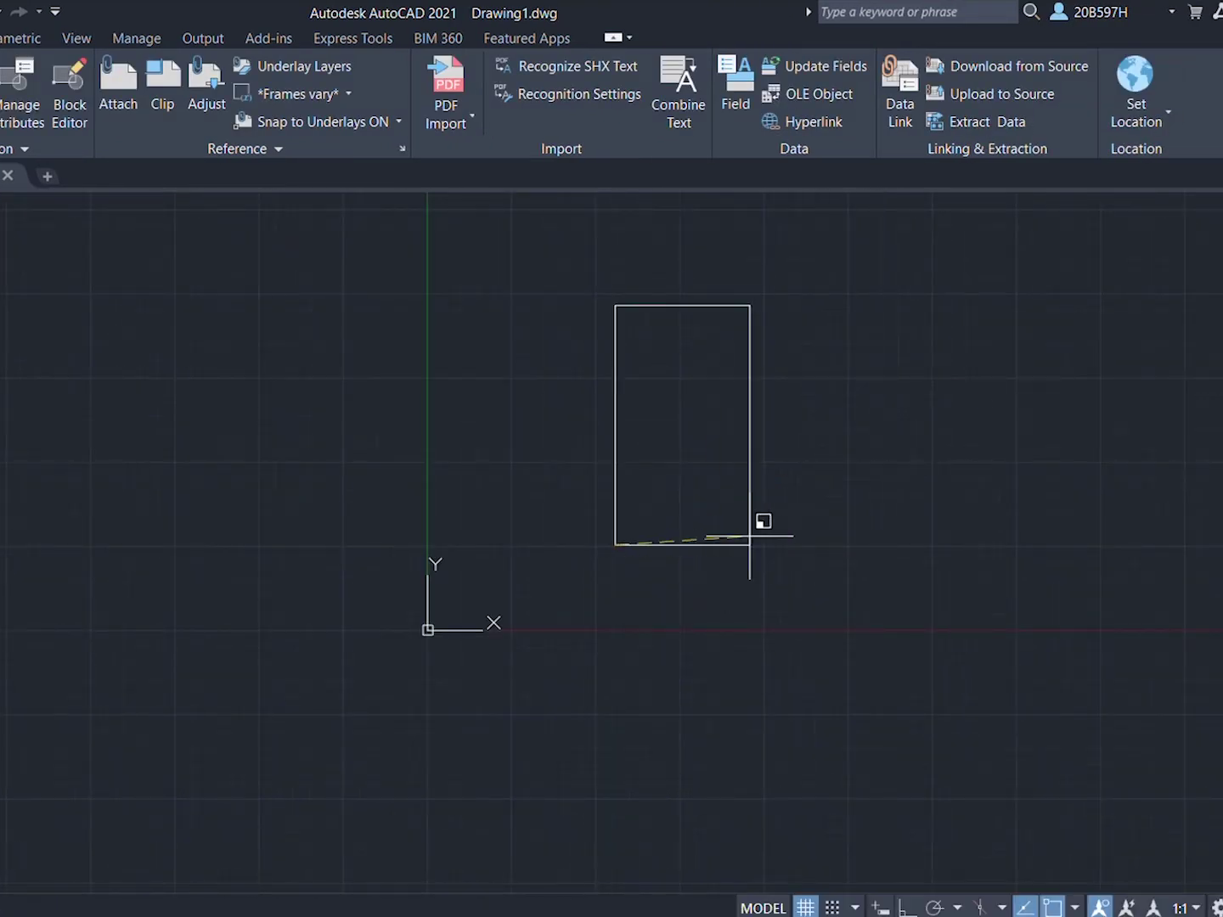
click(978, 544)
scroll(820, 314, up, 2)
middle_drag(794, 485, 771, 462)
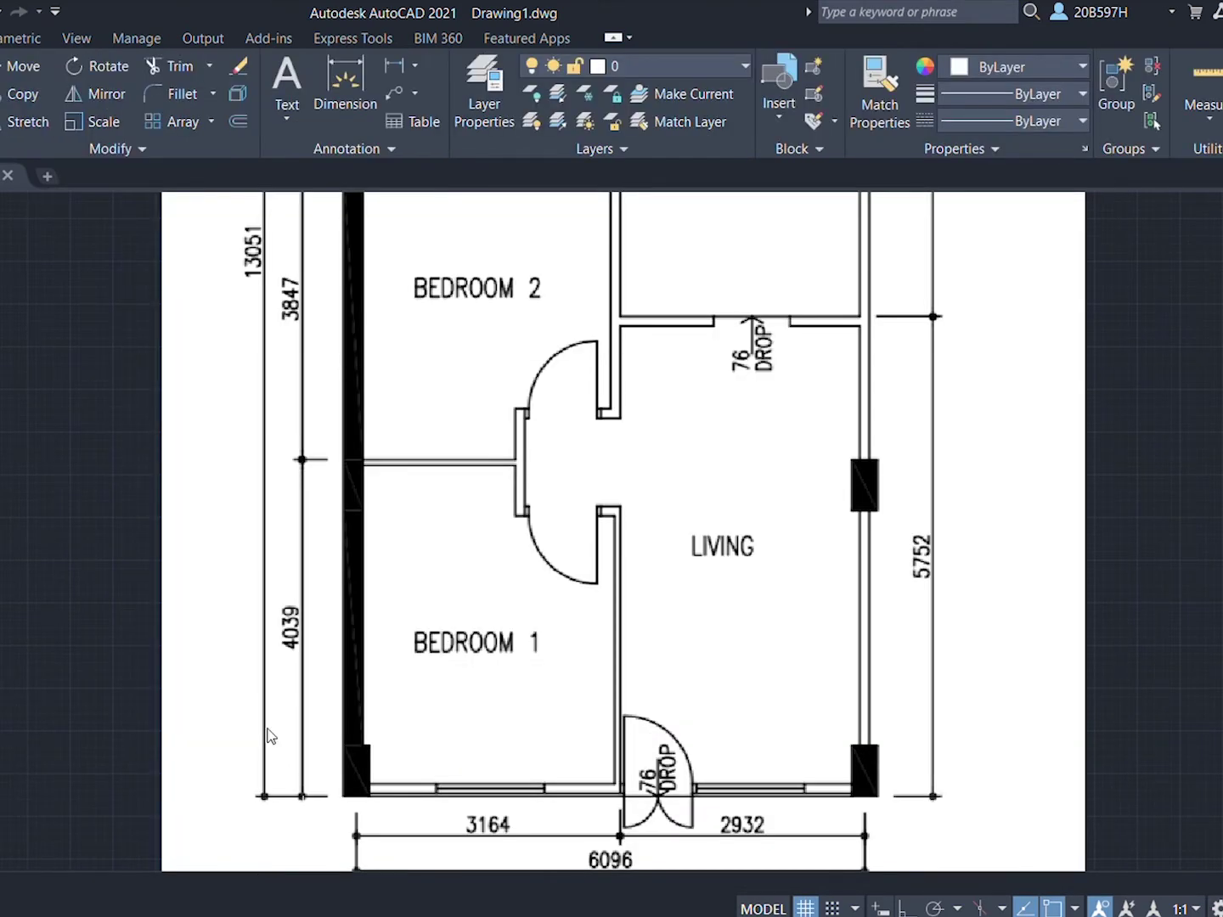
Step: Turn on ortho mode for tracing beside the attached floor plan
scroll(403, 532, down, 2)
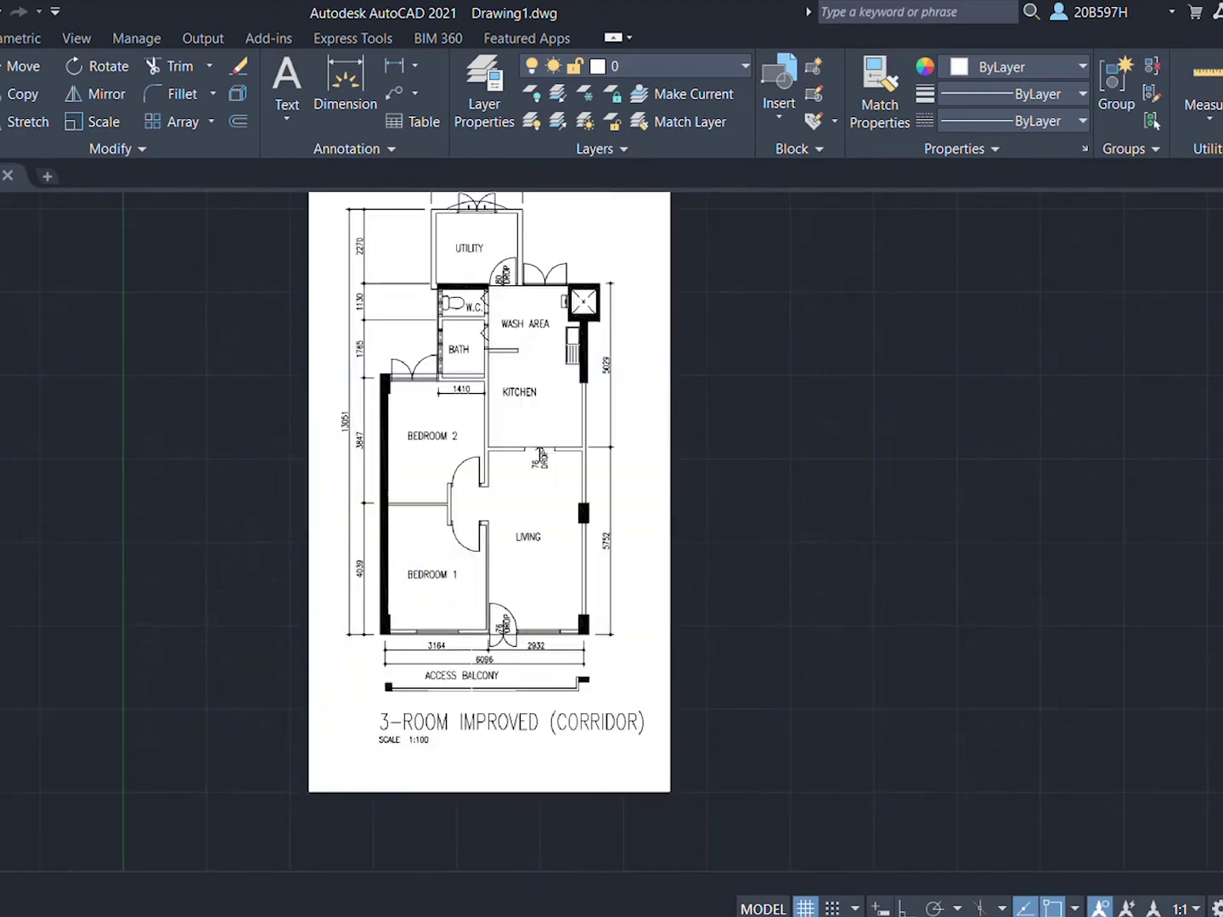
middle_drag(767, 658, 641, 720)
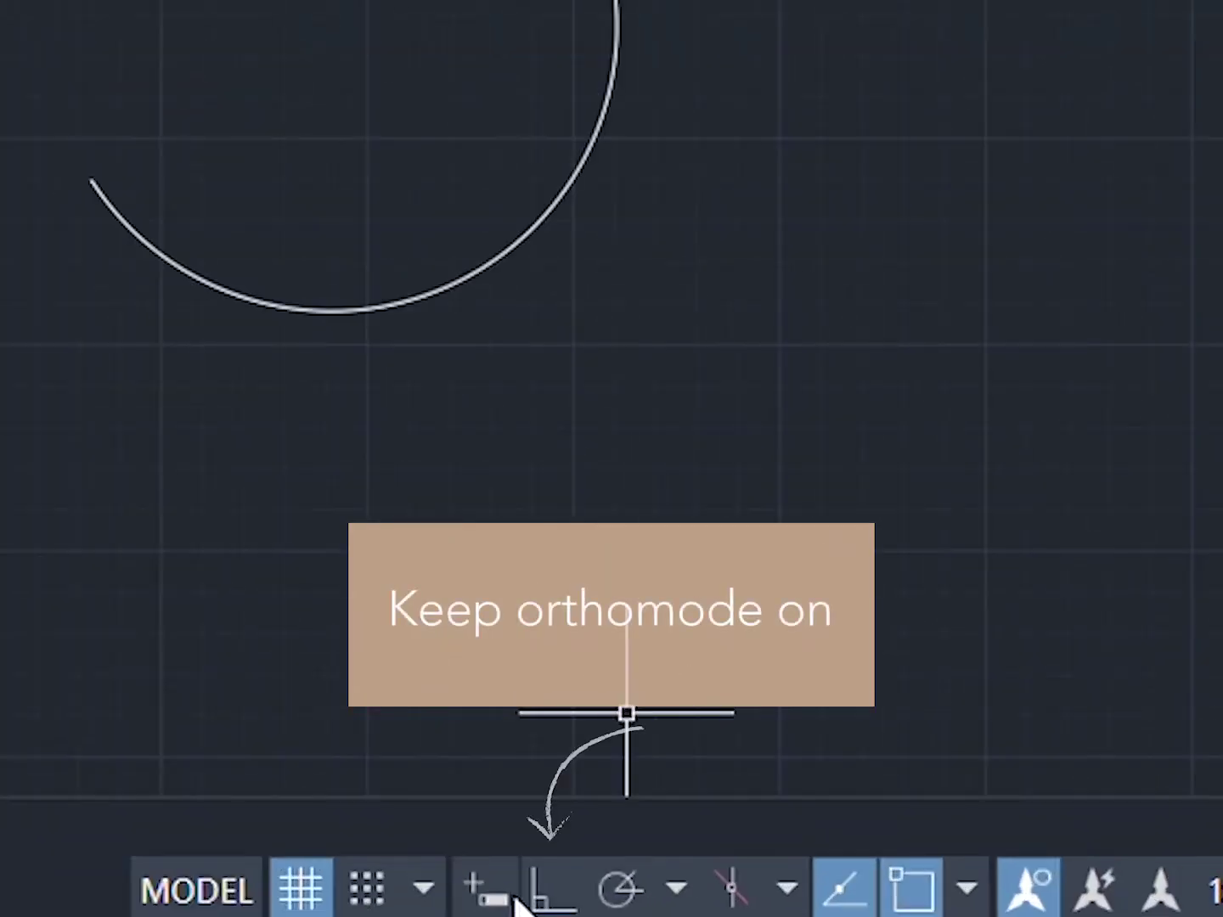
click(899, 909)
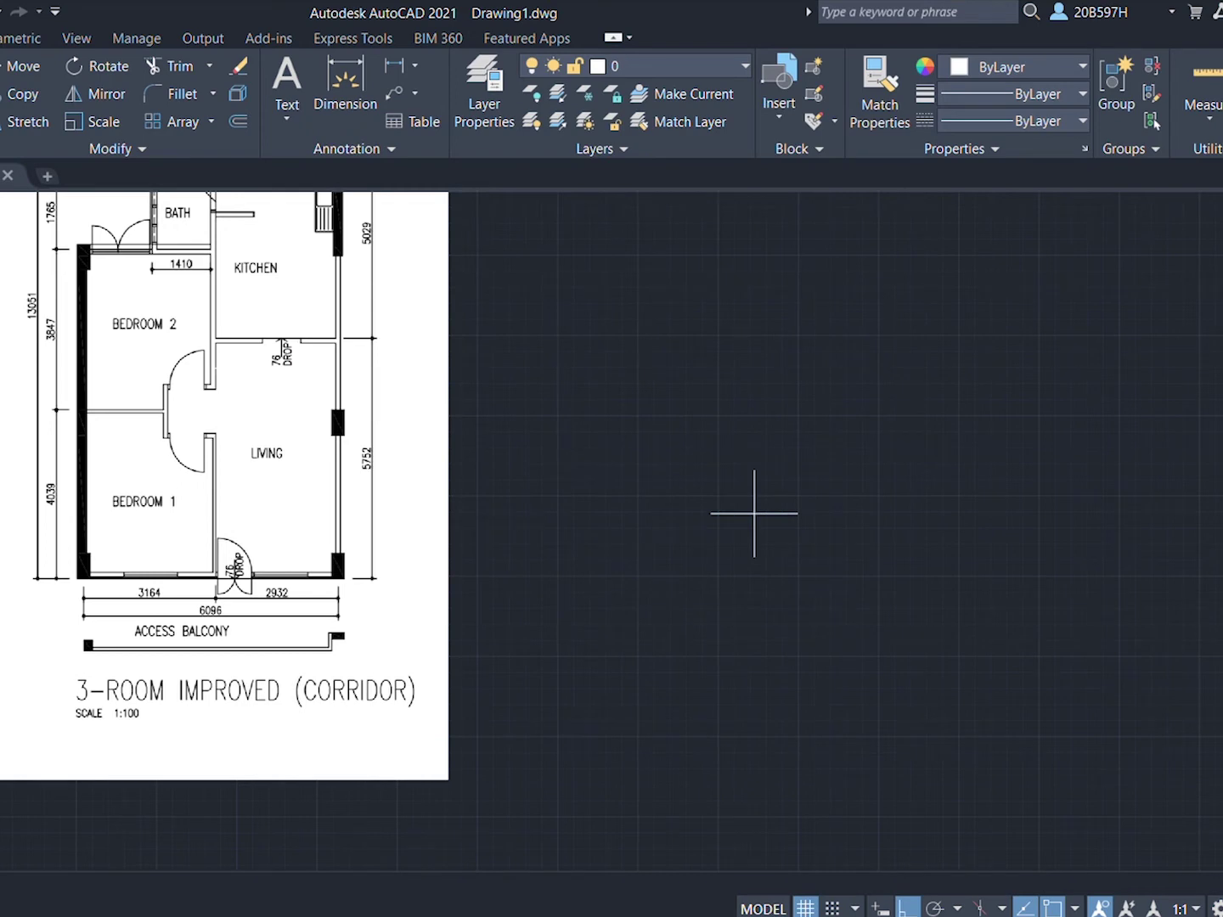
Step: Draw a horizontal line beside the floor plan with a shorter vertical line descending from its right end
click(619, 370)
click(913, 363)
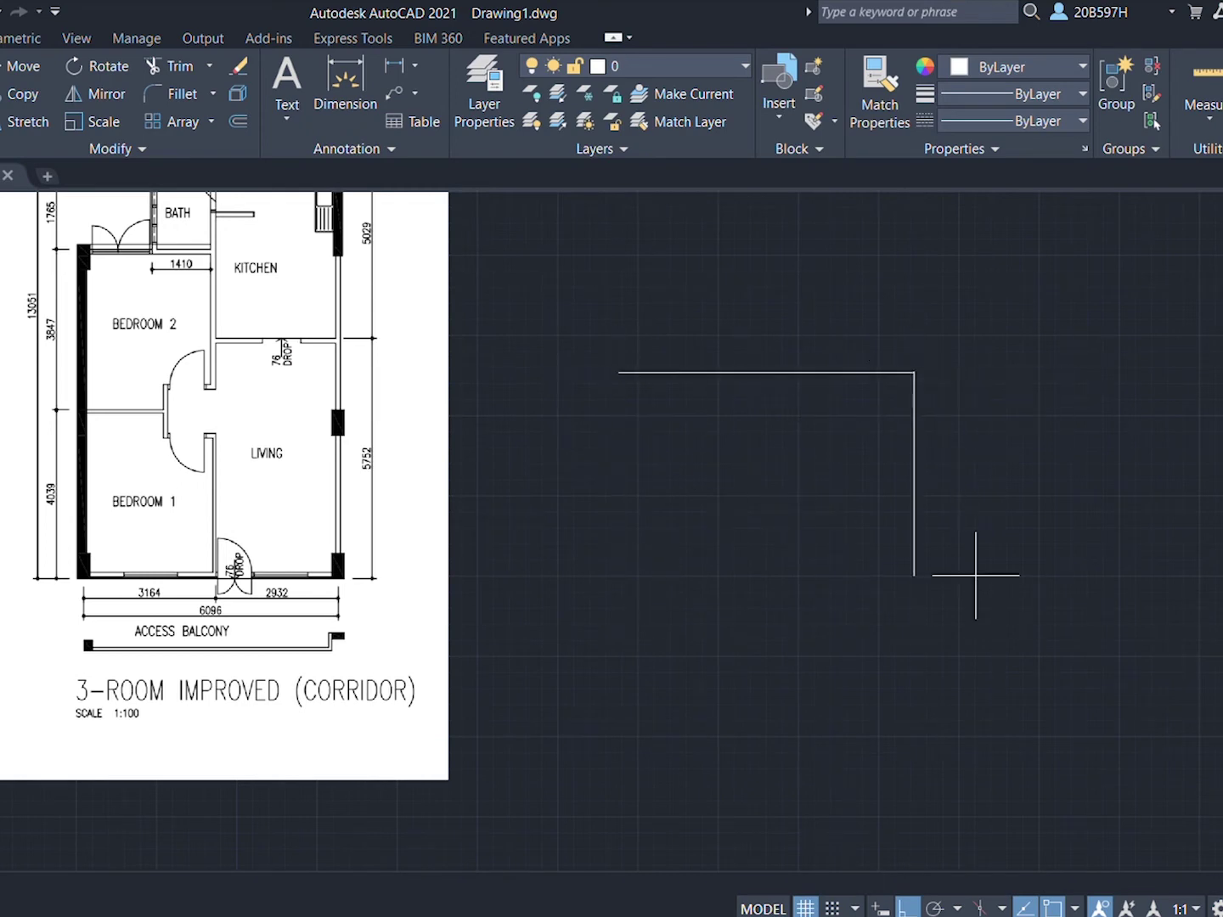
click(914, 428)
key(Escape)
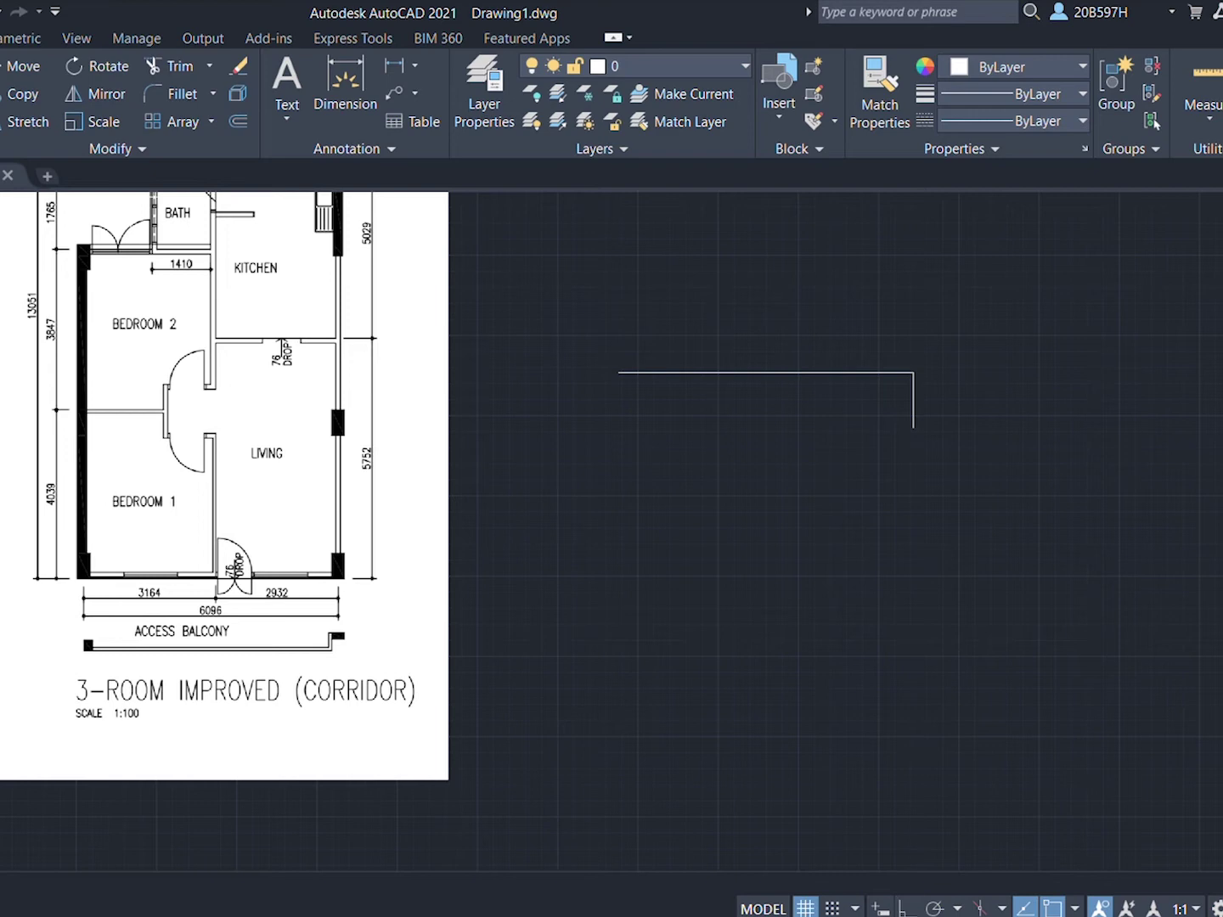
Step: Draw a second horizontal line below the first, again ending in a short vertical segment downward
click(644, 562)
click(909, 562)
click(909, 603)
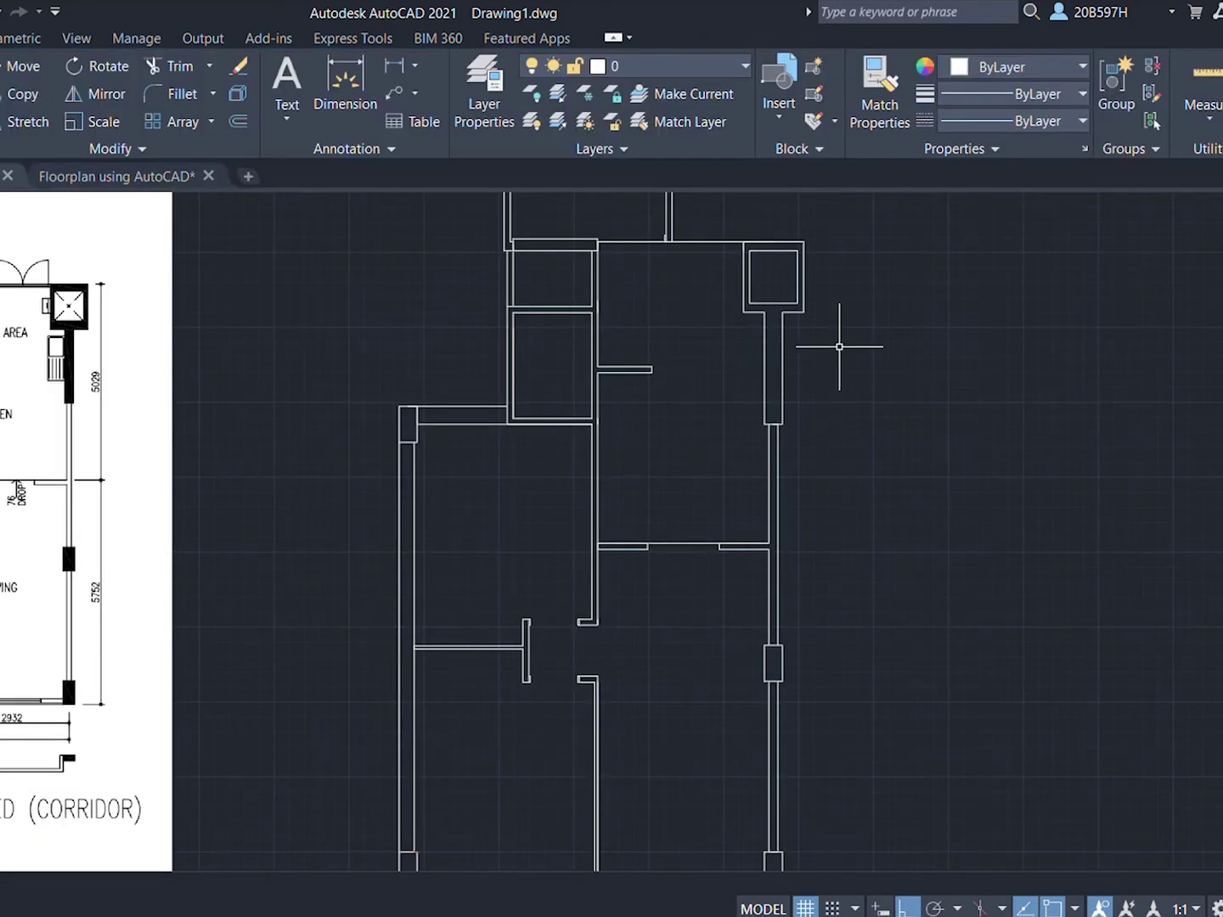
scroll(841, 344, down, 2)
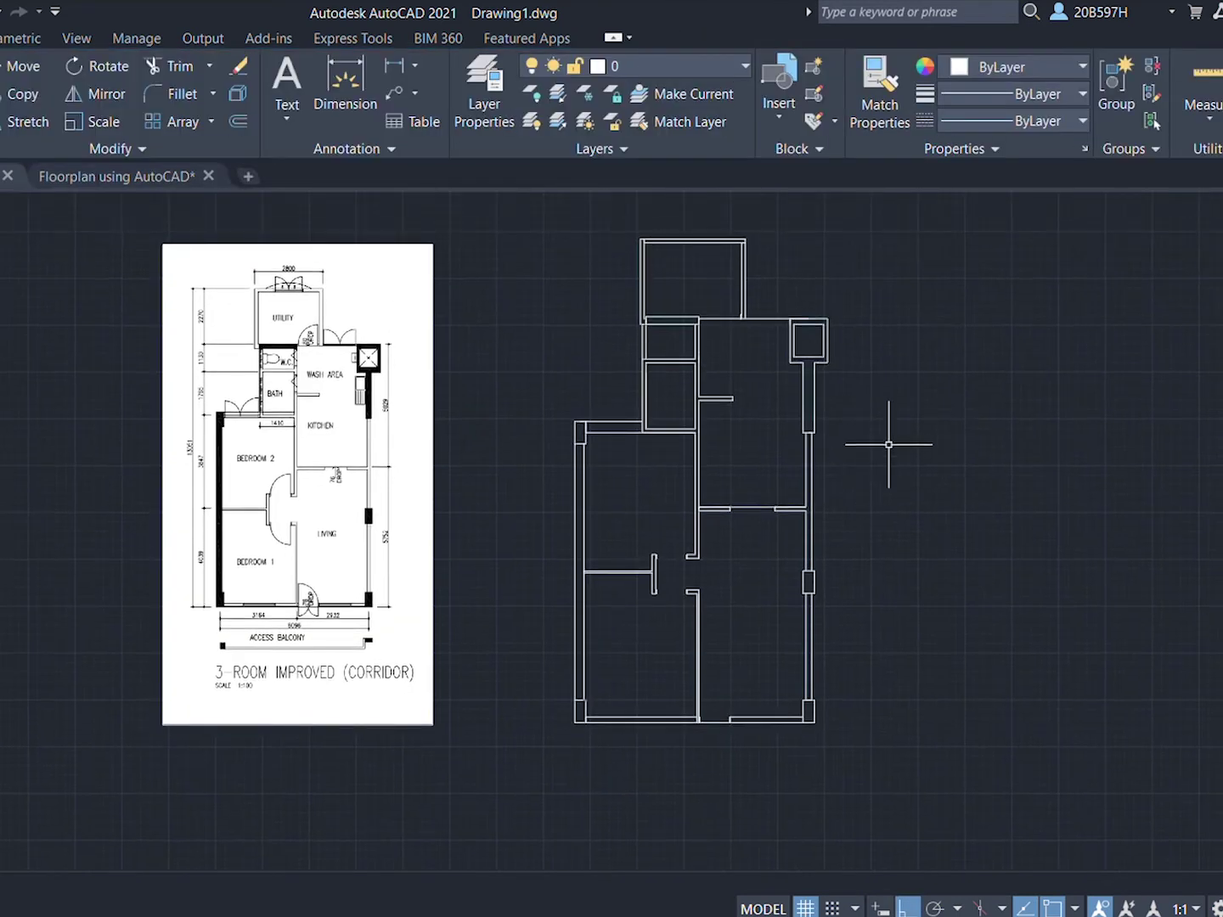
Step: Hatch the square column, the thick kitchen wall beneath it and the thick wall above the W.C
middle_drag(973, 338, 968, 347)
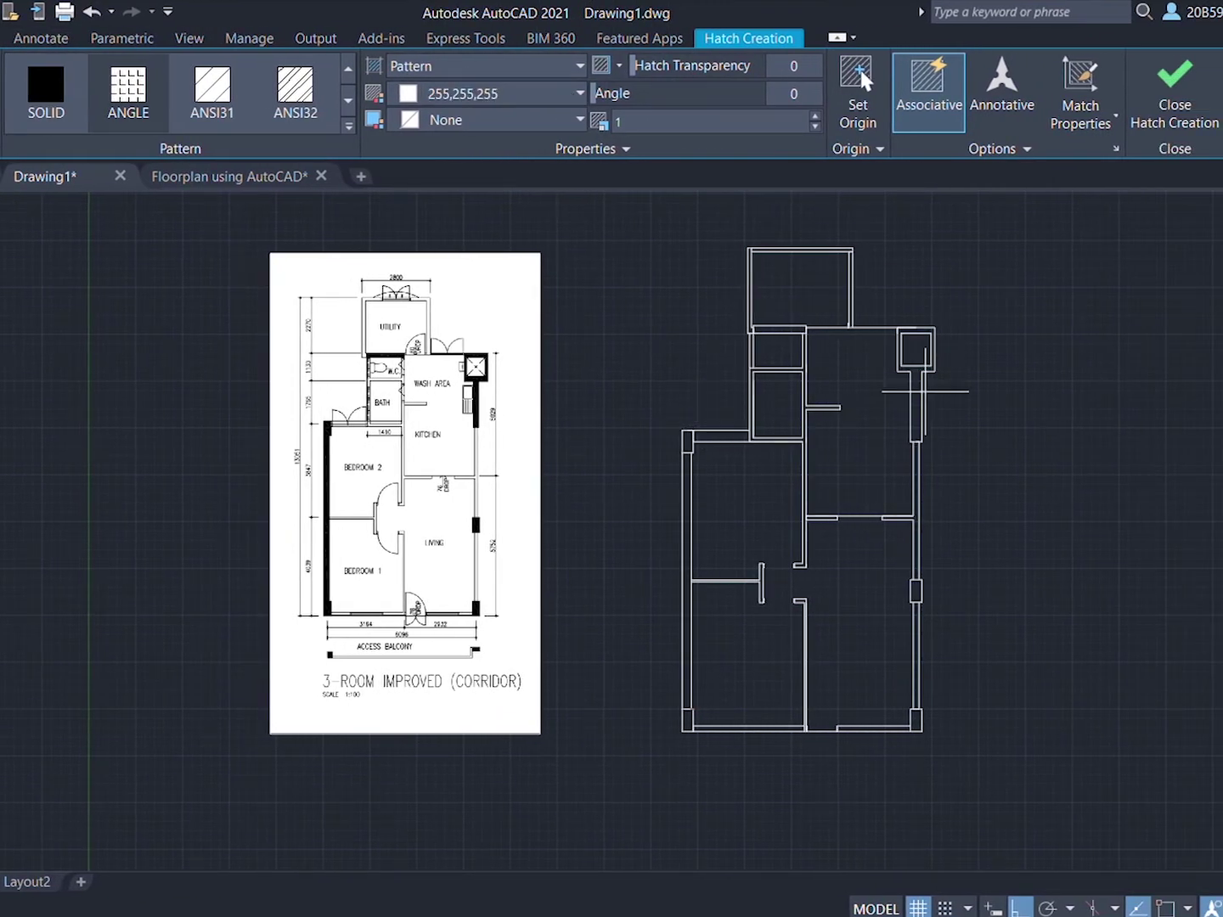
click(948, 396)
scroll(852, 311, up, 2)
middle_drag(699, 454, 868, 346)
click(841, 243)
scroll(804, 455, down, 2)
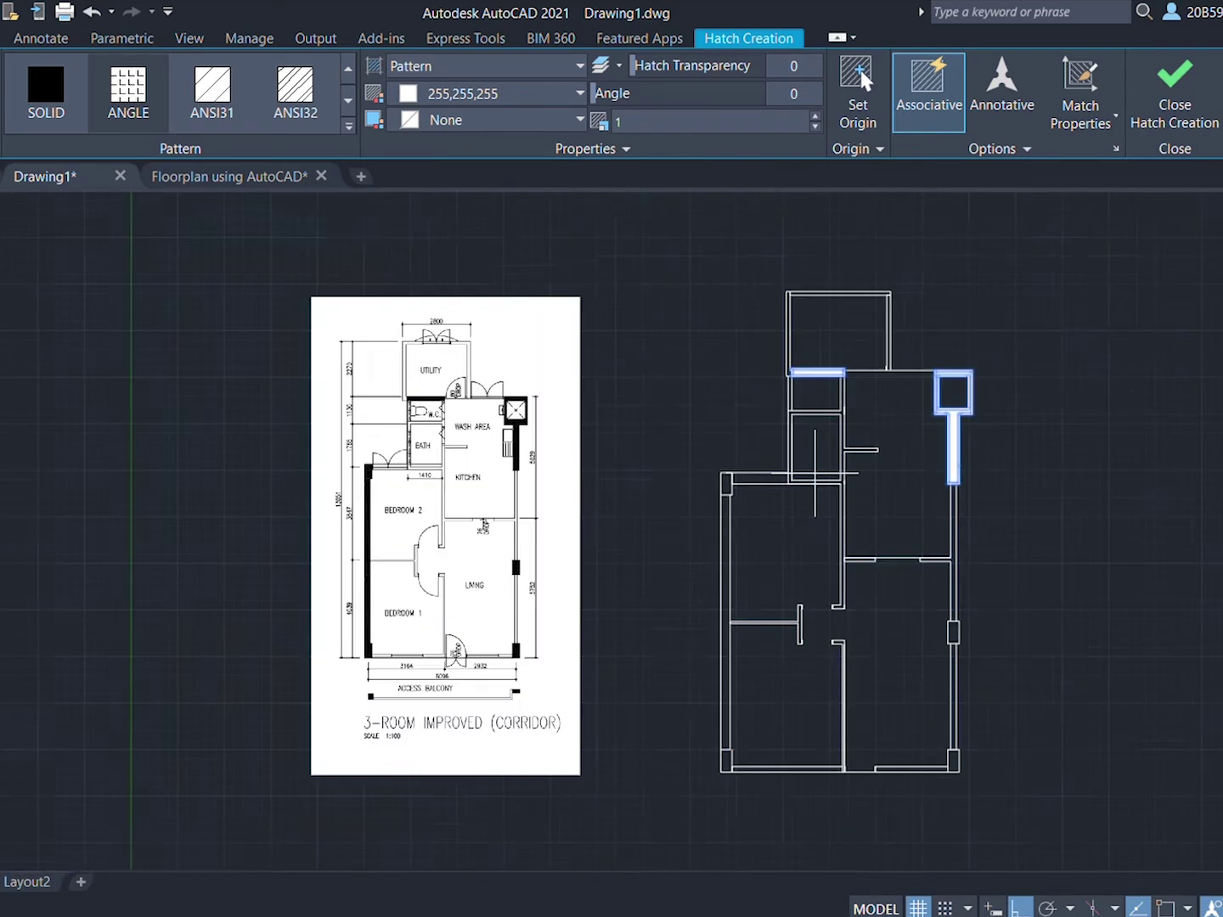
Step: Hatch the thick left outer wall with its end columns and the two columns along the living room's right wall
middle_drag(822, 526, 813, 436)
click(717, 392)
click(945, 544)
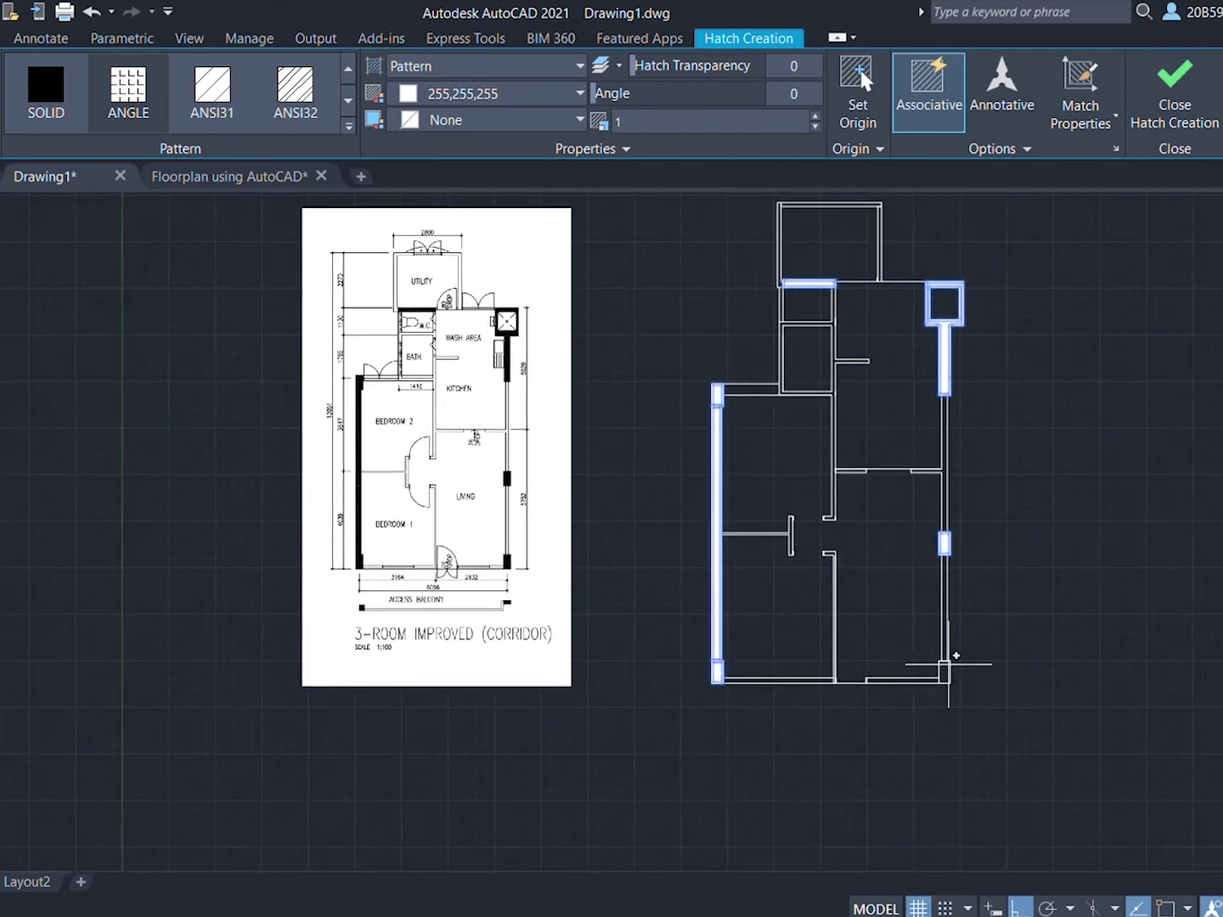
click(944, 672)
click(1147, 101)
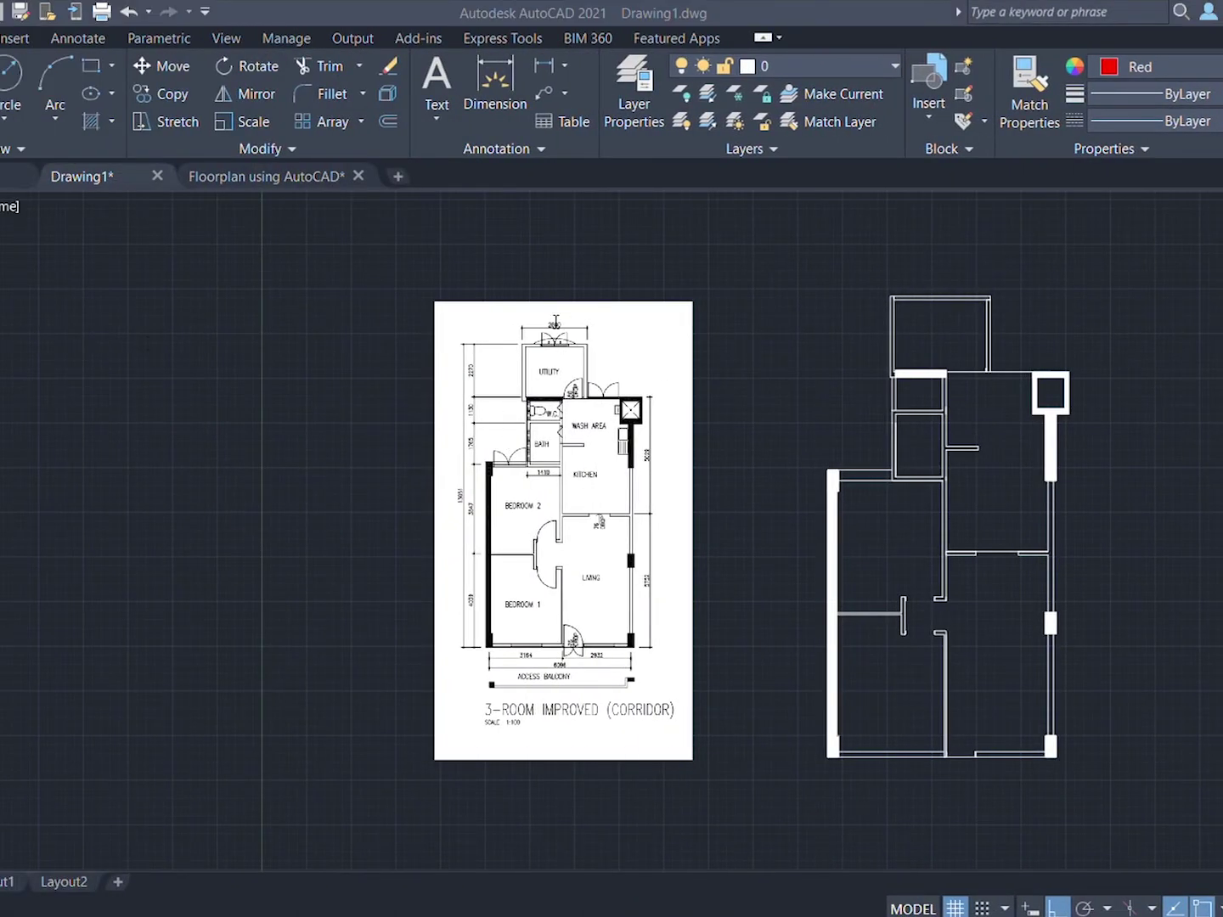
Step: Mark the bedroom doorways, the kitchen opening and the main entrance with red circles
scroll(797, 592, up, 3)
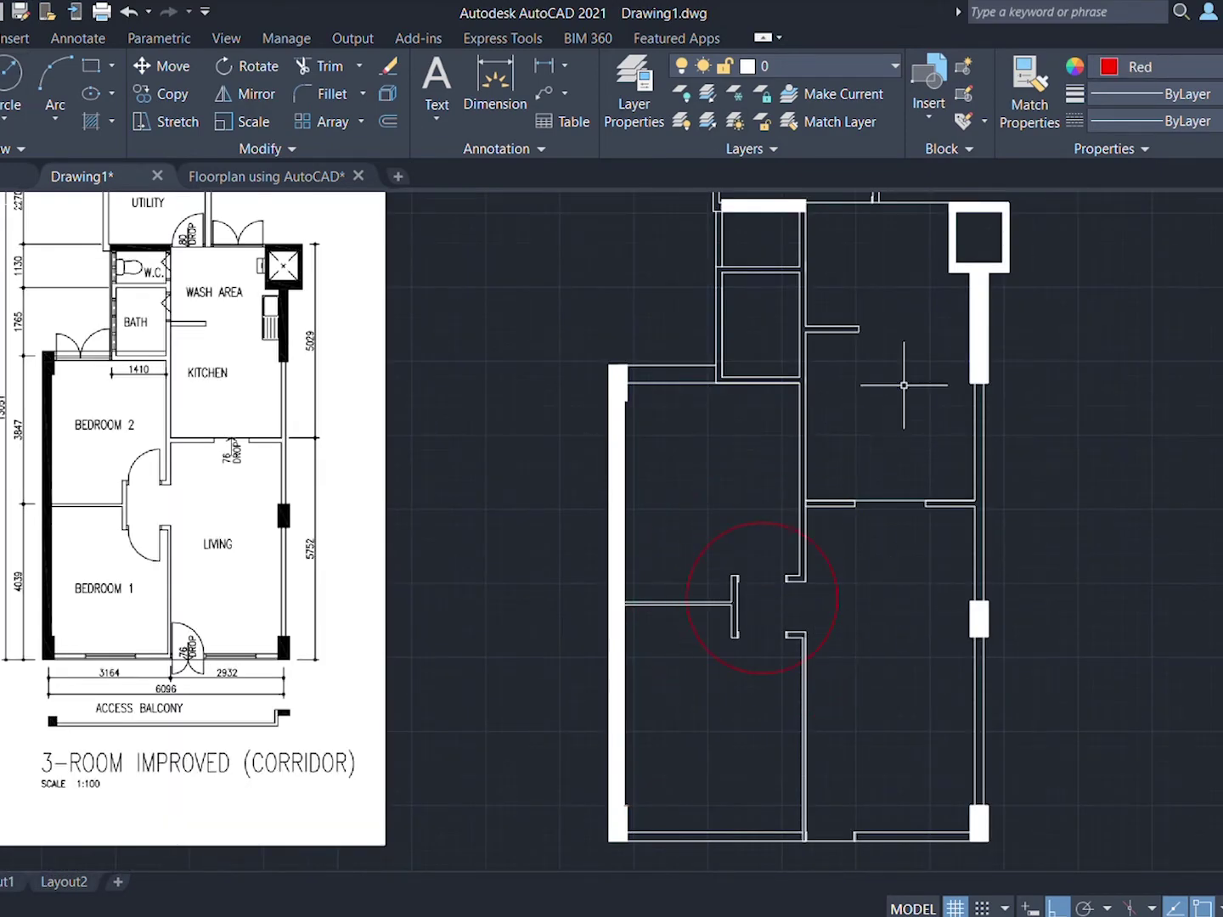
middle_drag(901, 382, 827, 316)
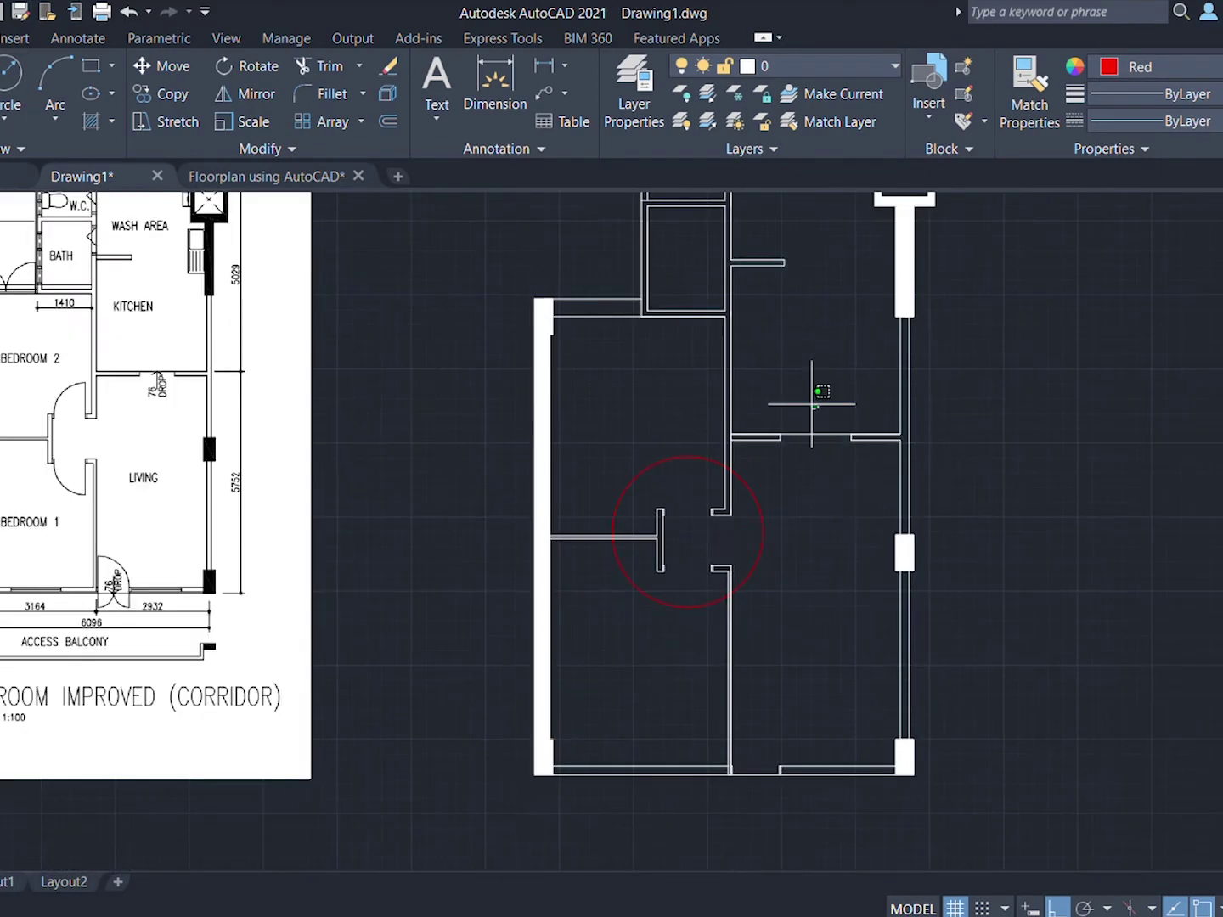
click(15, 37)
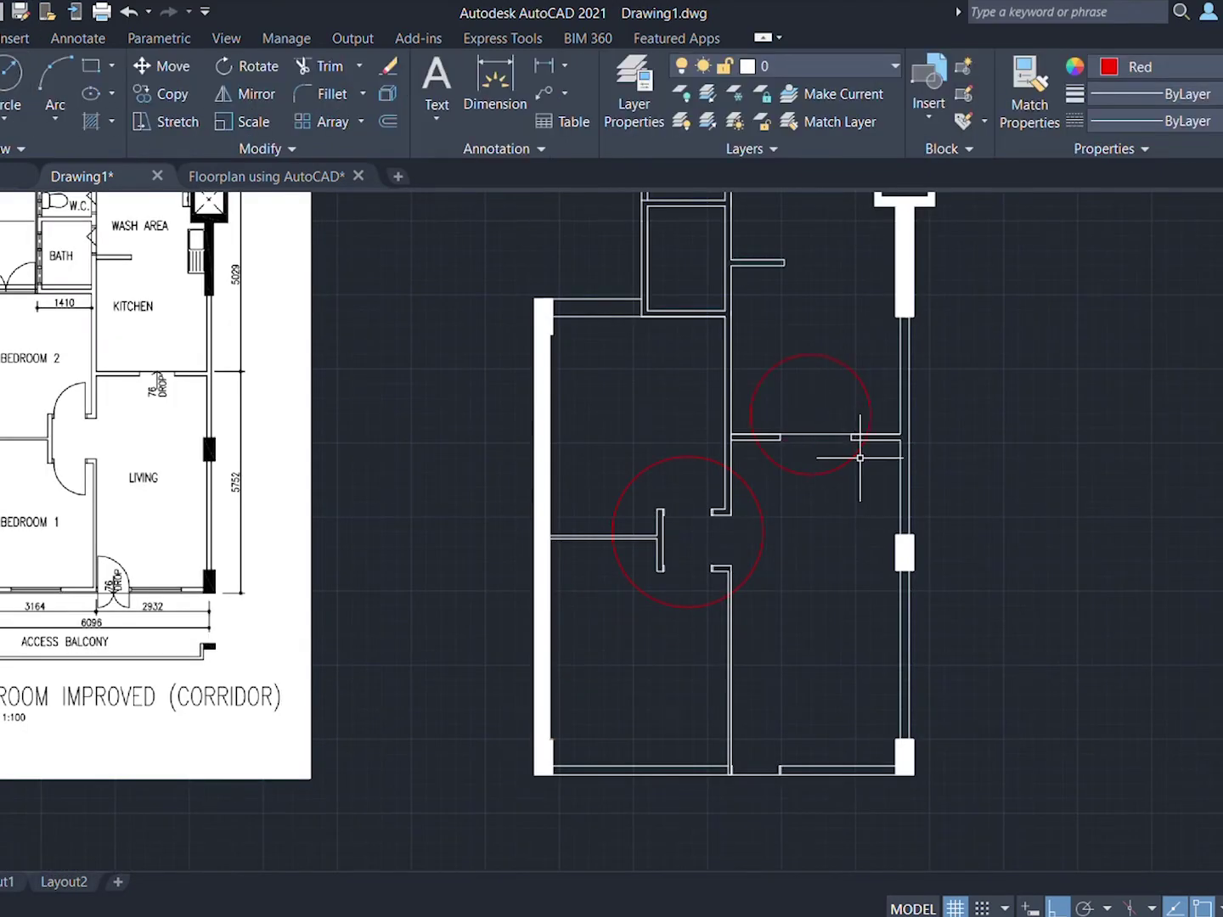
middle_drag(844, 643, 856, 458)
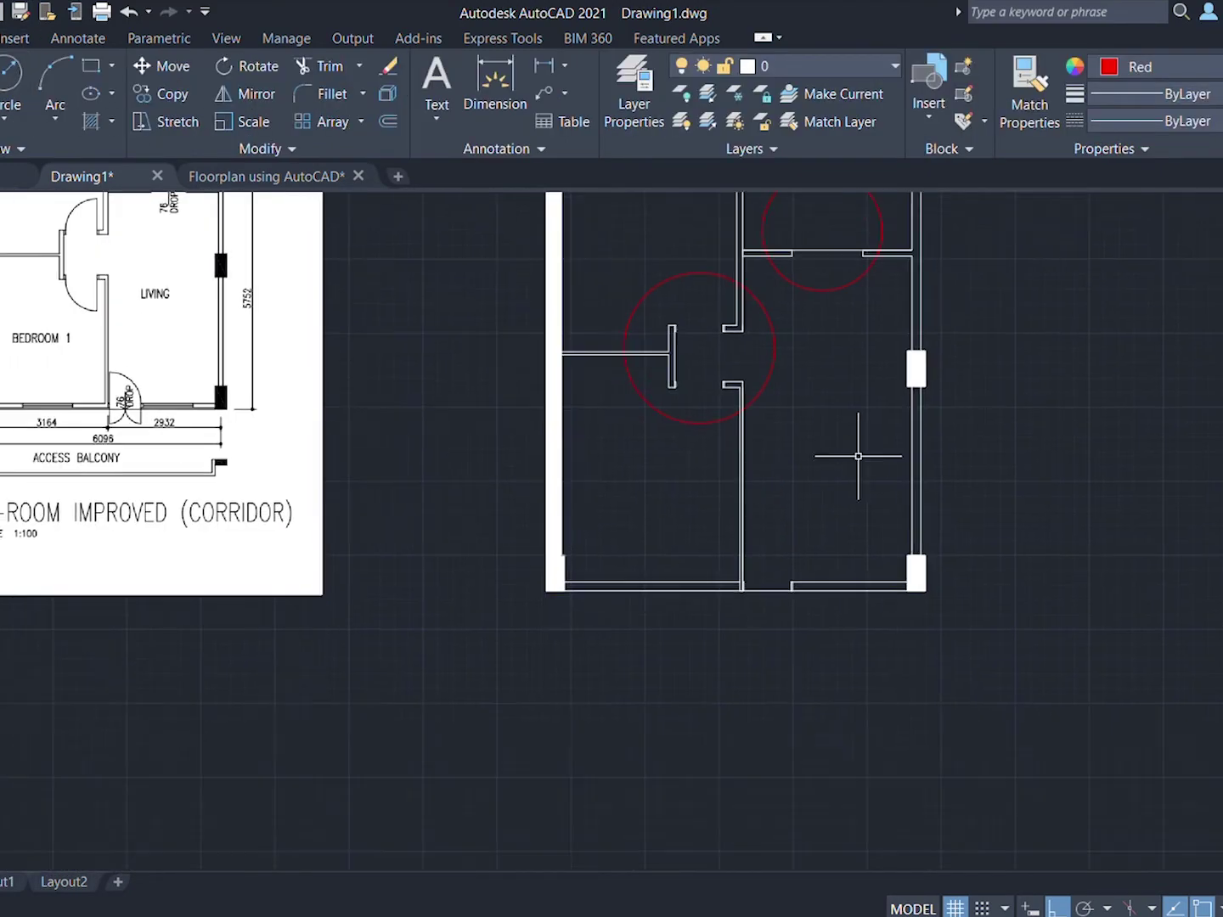
click(762, 575)
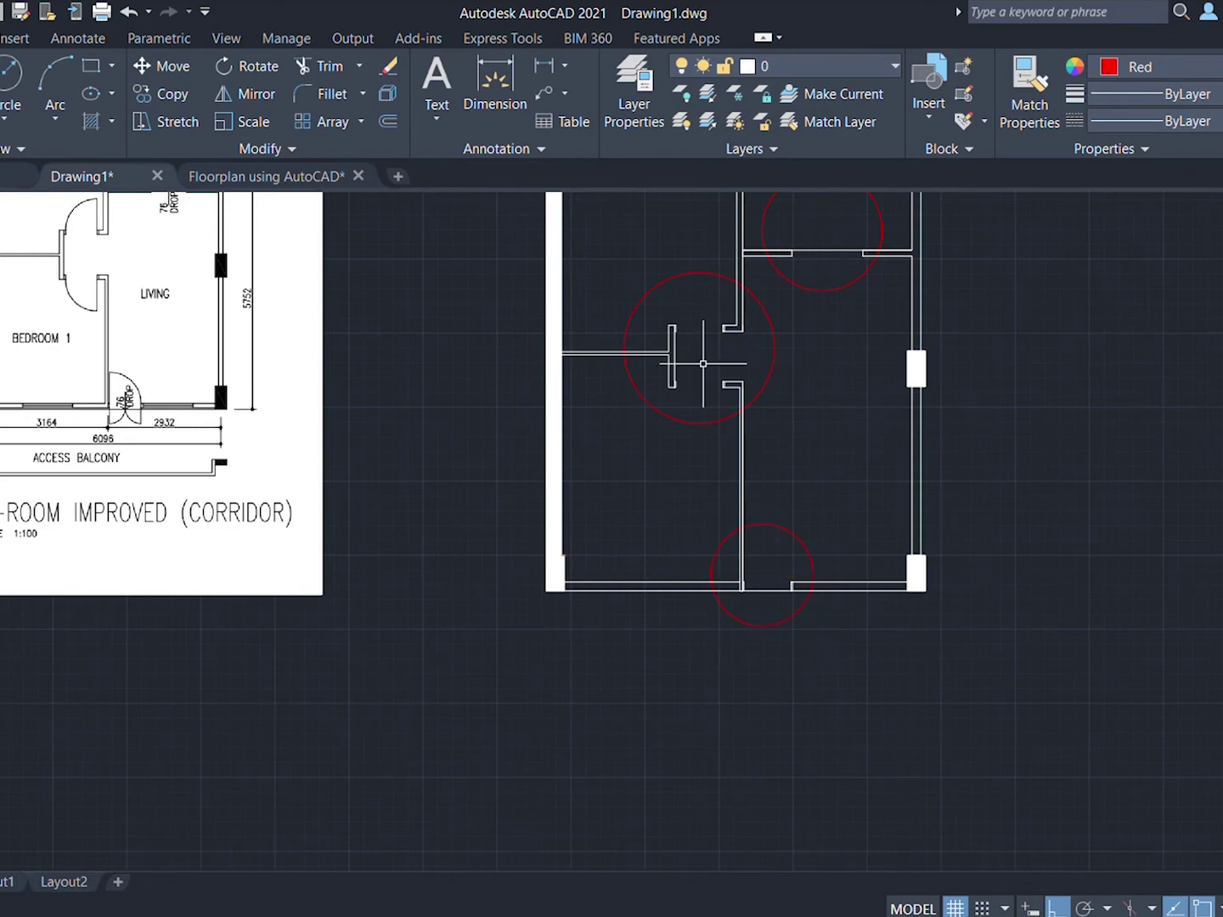
Step: Erase the red circles around the door openings
scroll(720, 322, up, 5)
mouse_move(874, 543)
middle_down()
mouse_move(1120, 603)
mouse_move(936, 541)
mouse_move(1031, 655)
mouse_move(914, 658)
middle_up()
scroll(1119, 603, down, 2)
scroll(1032, 655, down, 1)
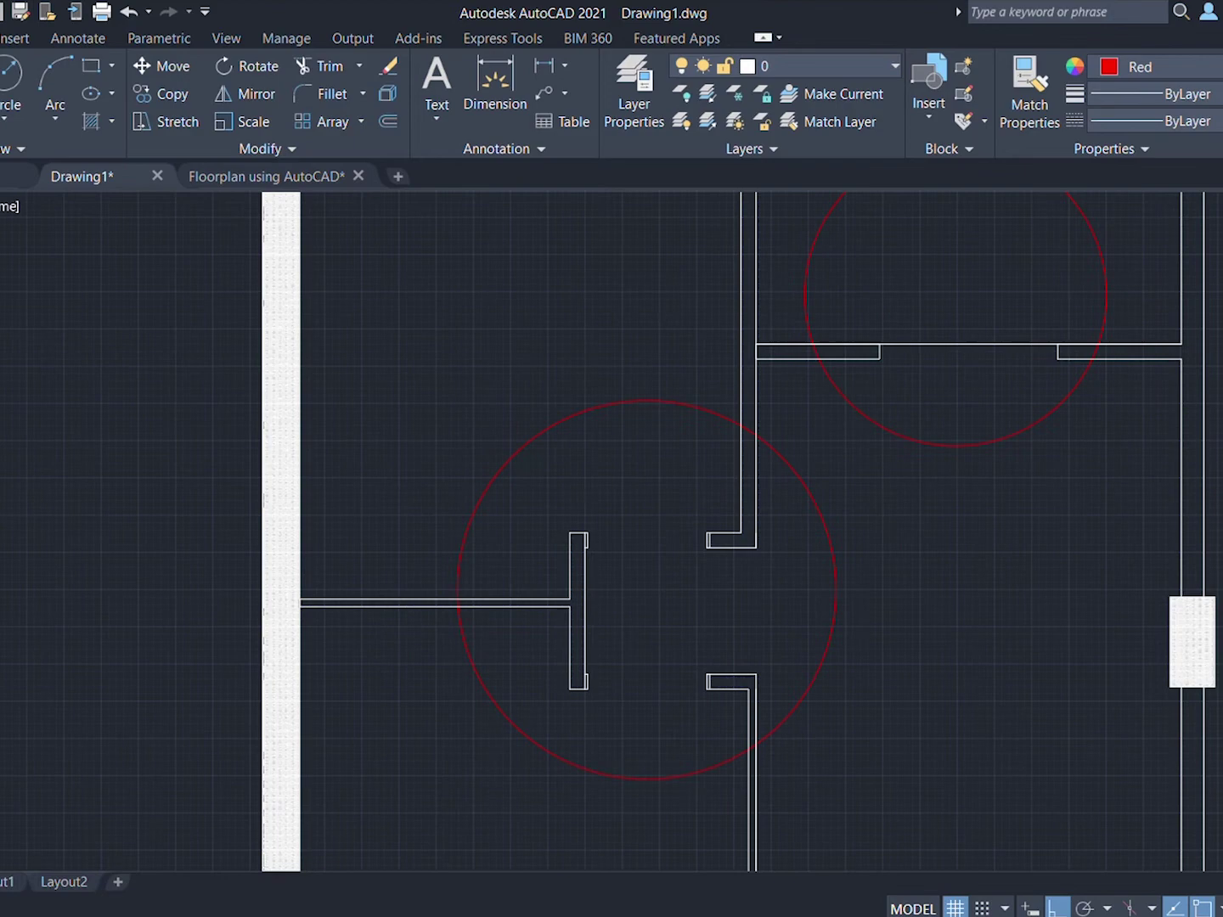
scroll(879, 592, down, 1)
middle_drag(879, 592, 1109, 502)
drag(1108, 473, 1063, 382)
key(Delete)
scroll(1101, 422, down, 1)
click(1095, 627)
key(Delete)
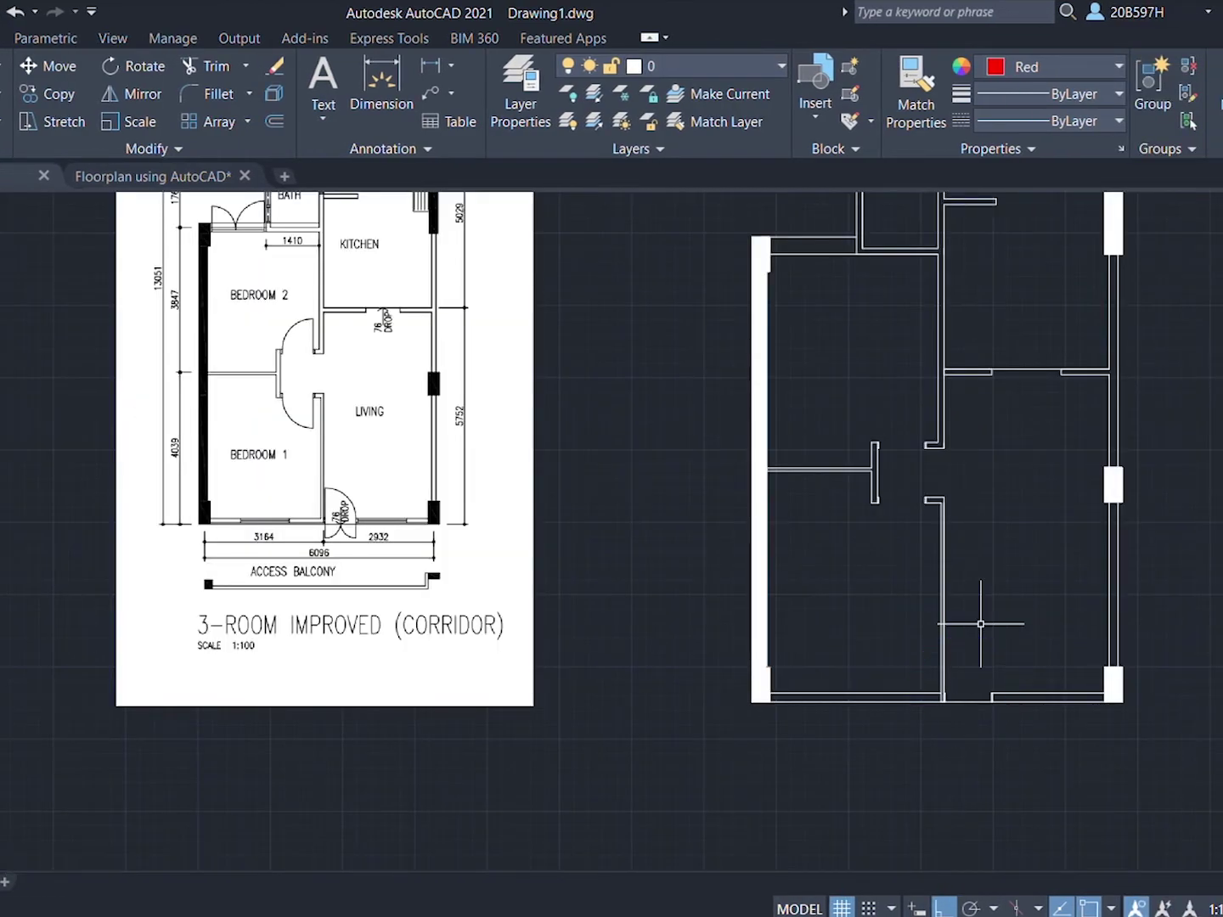
middle_drag(981, 624, 883, 726)
middle_drag(876, 661, 895, 667)
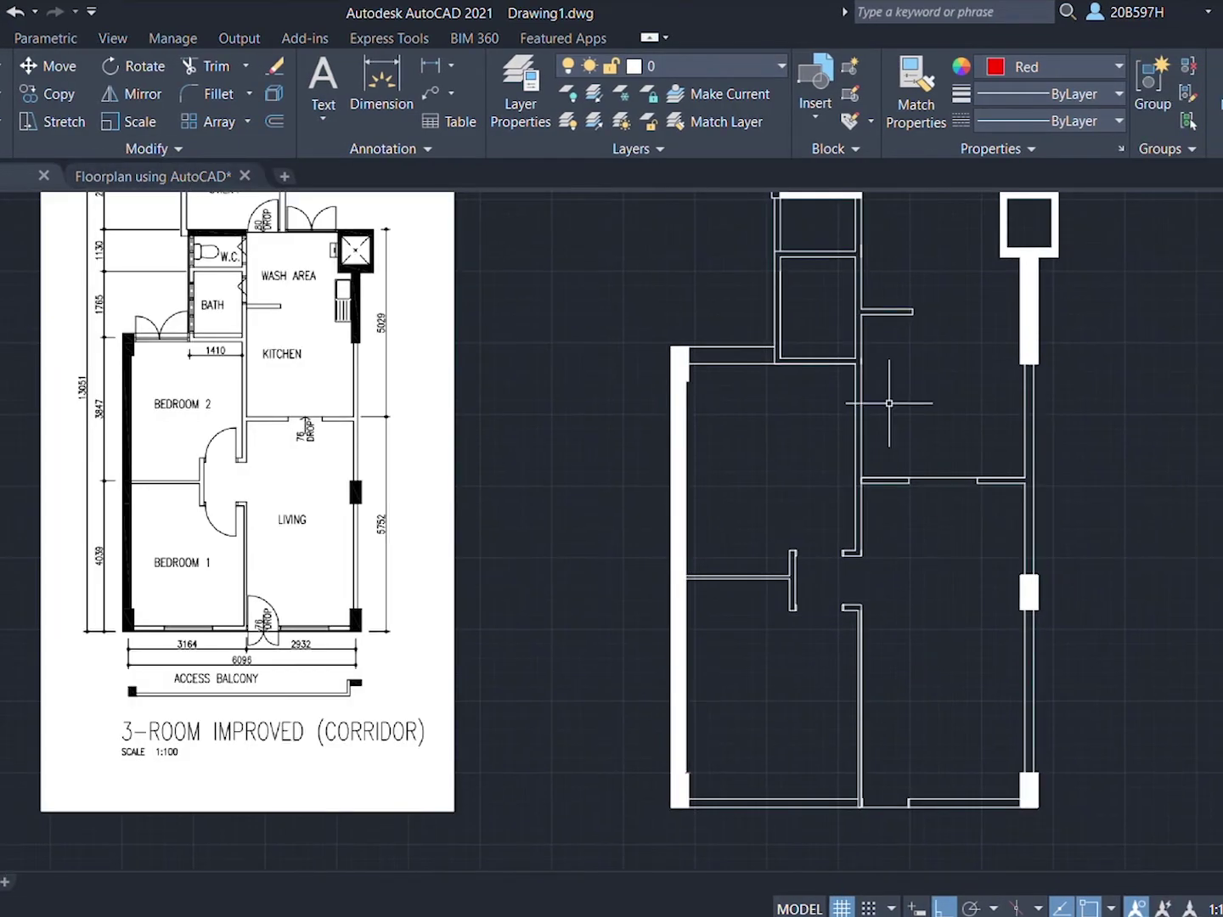
scroll(888, 403, down, 2)
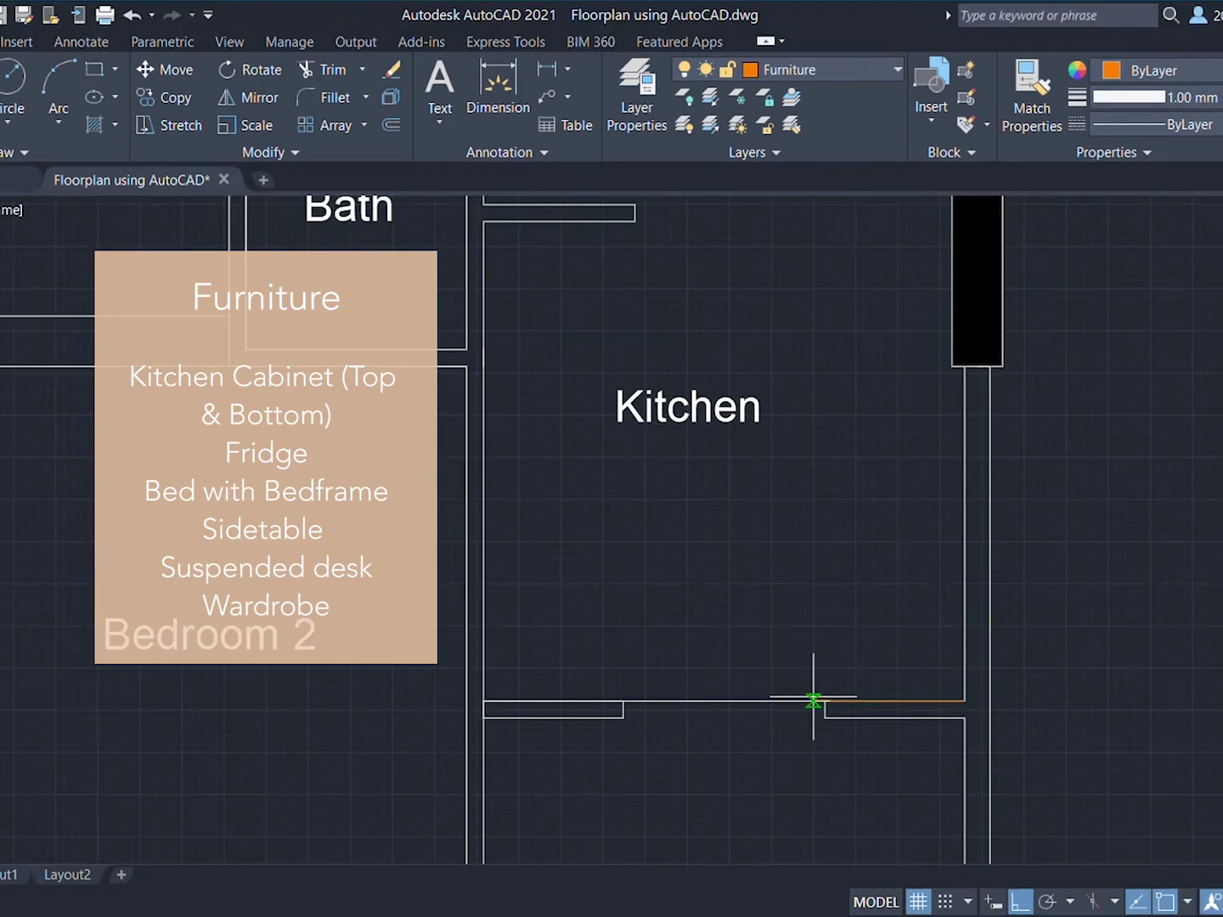
Step: Draw the fridge outline as a closed rectangle in the kitchen's lower right corner on the Furniture layer
click(829, 701)
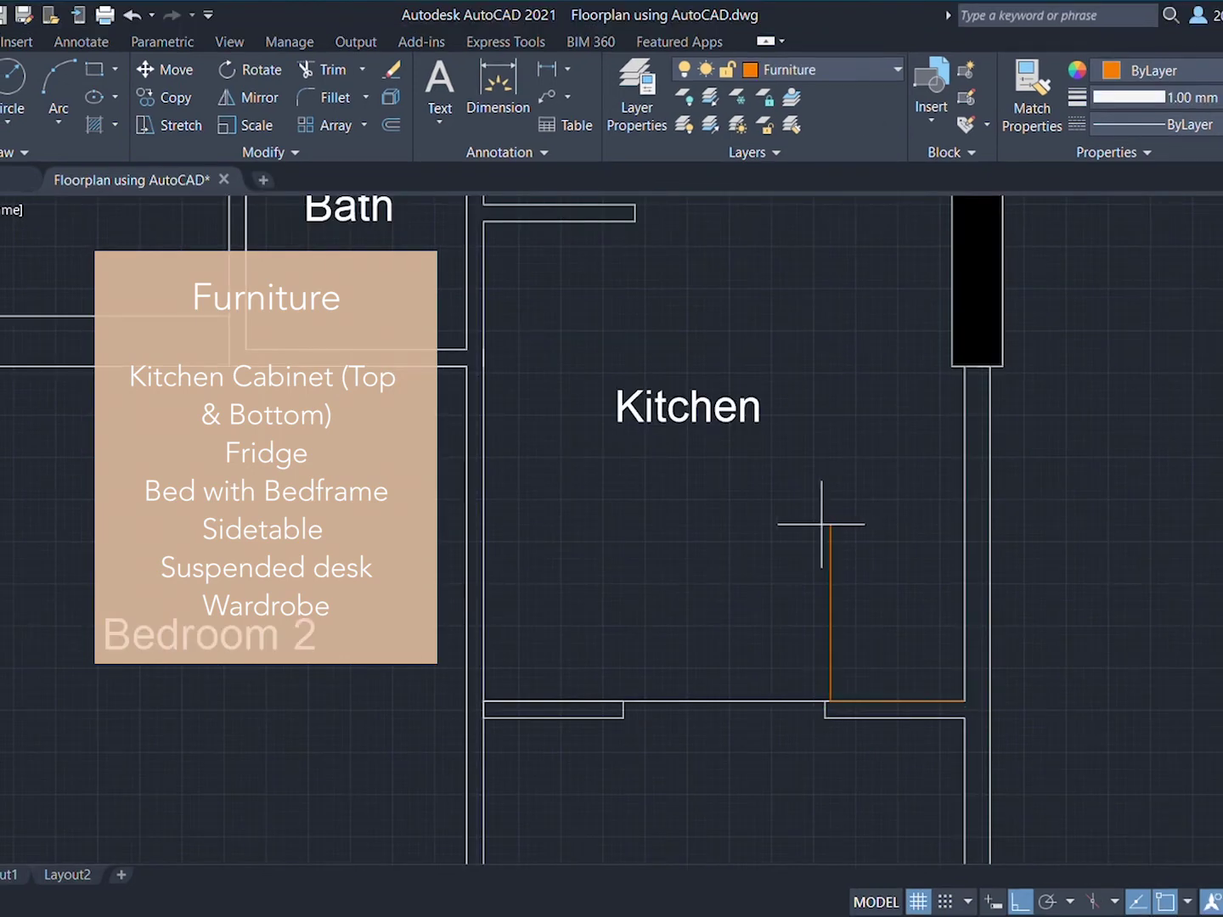
click(830, 532)
click(964, 532)
click(964, 700)
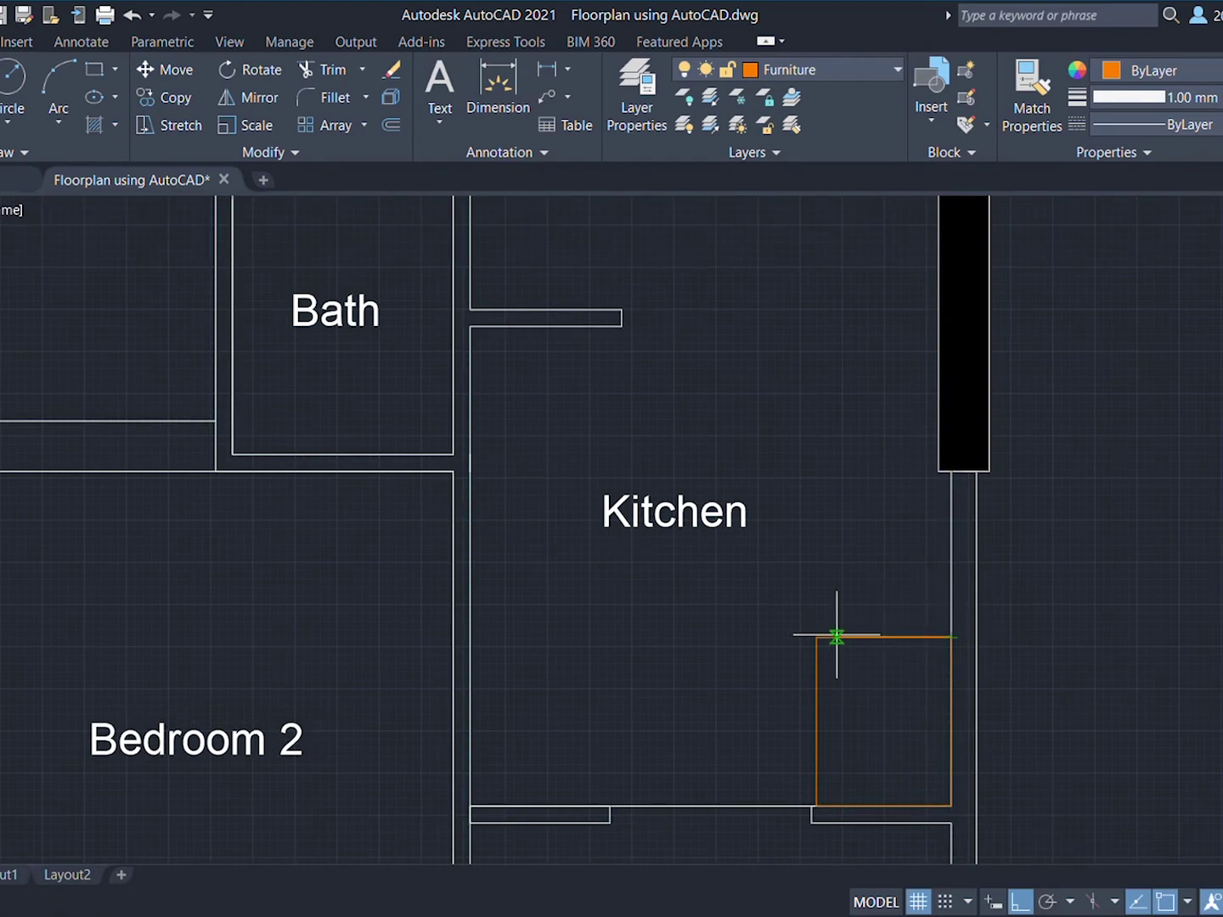
Step: Draw the kitchen bottom cabinet from the fridge's upper edge to the column, with an inner line for the top cabinet
click(837, 635)
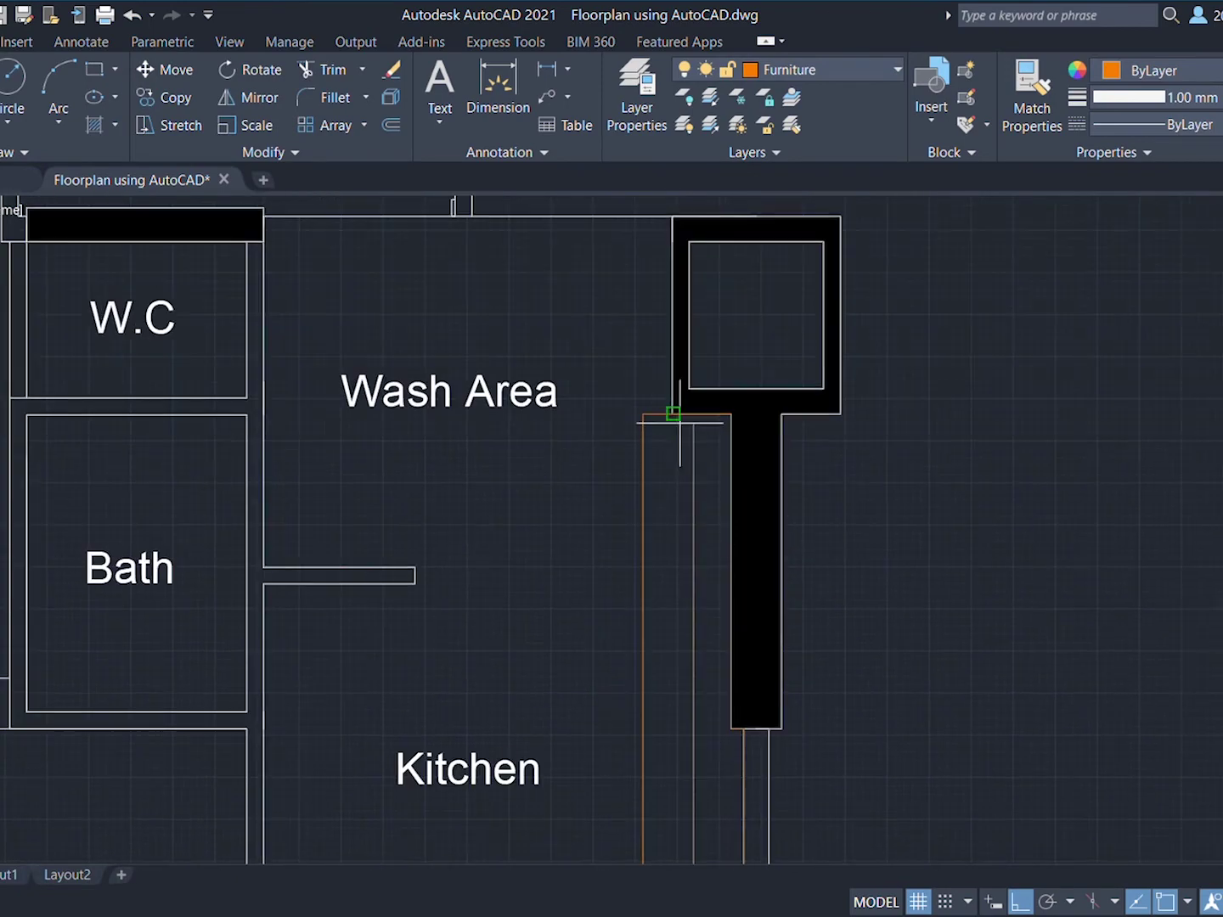
scroll(692, 413, up, 2)
click(696, 420)
scroll(680, 408, down, 3)
key(Escape)
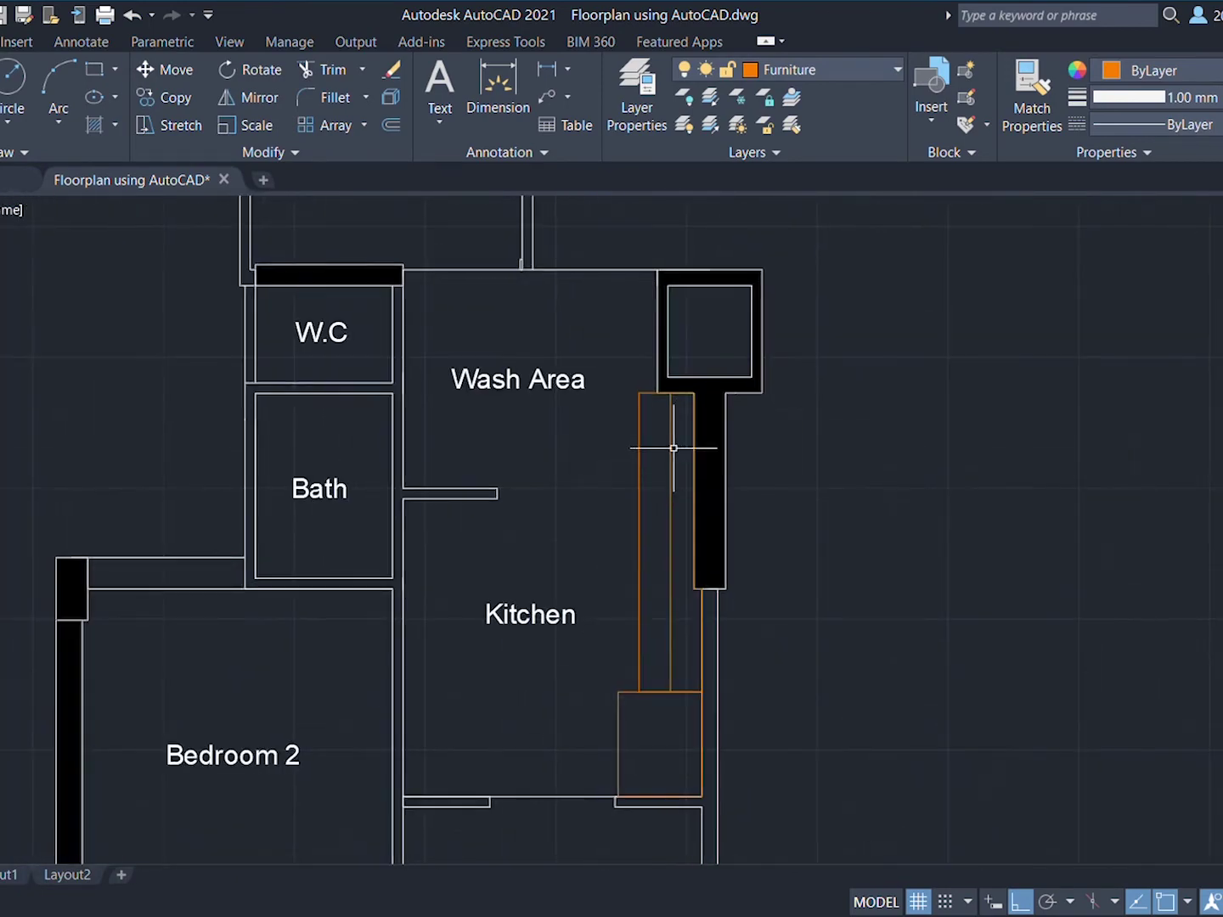
click(671, 447)
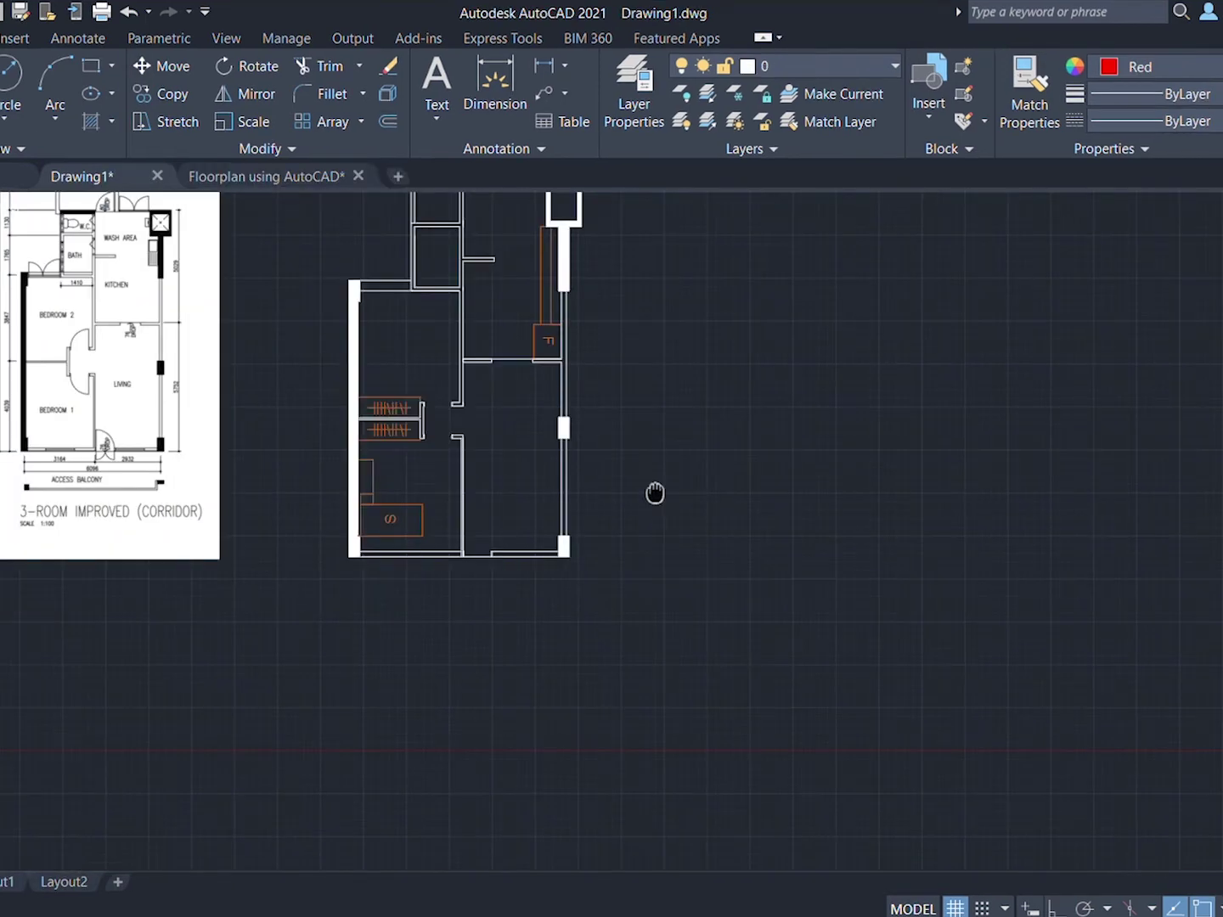
scroll(669, 638, up, 3)
middle_drag(668, 638, 789, 592)
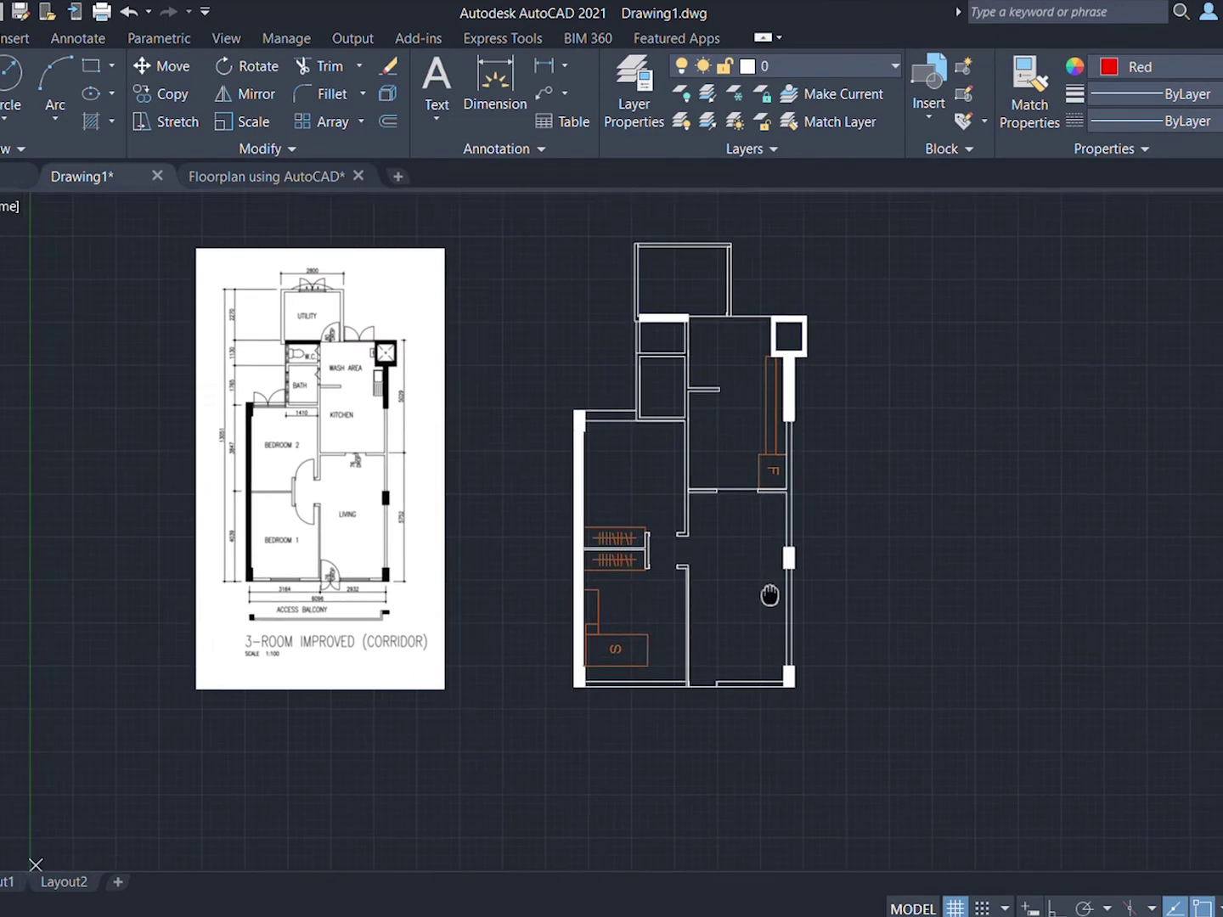
middle_drag(621, 458, 834, 477)
scroll(914, 531, up, 2)
scroll(914, 531, down, 2)
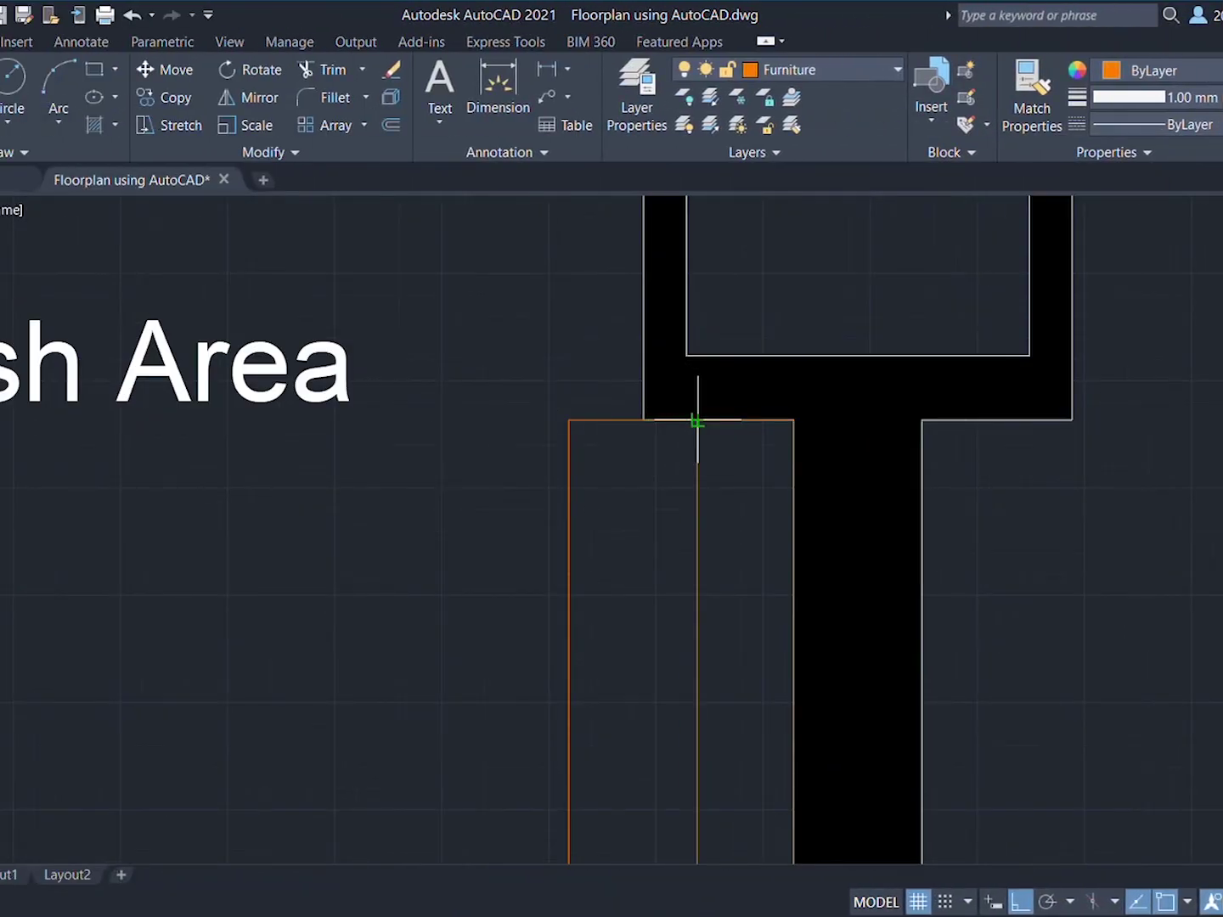
Step: Change the inner top cabinet line in the kitchen to a dashed linetype
scroll(743, 522, down, 6)
middle_drag(736, 546, 674, 441)
click(671, 441)
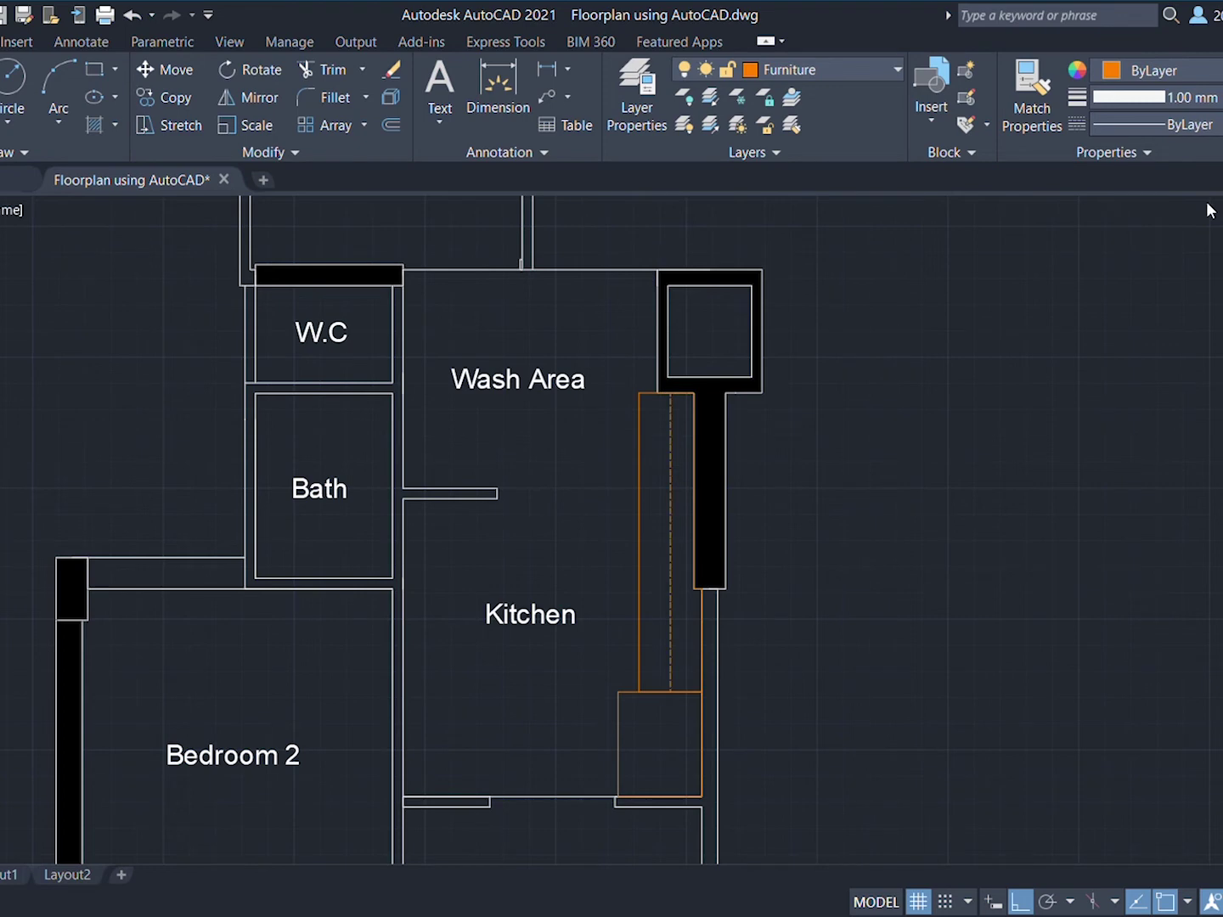
click(670, 475)
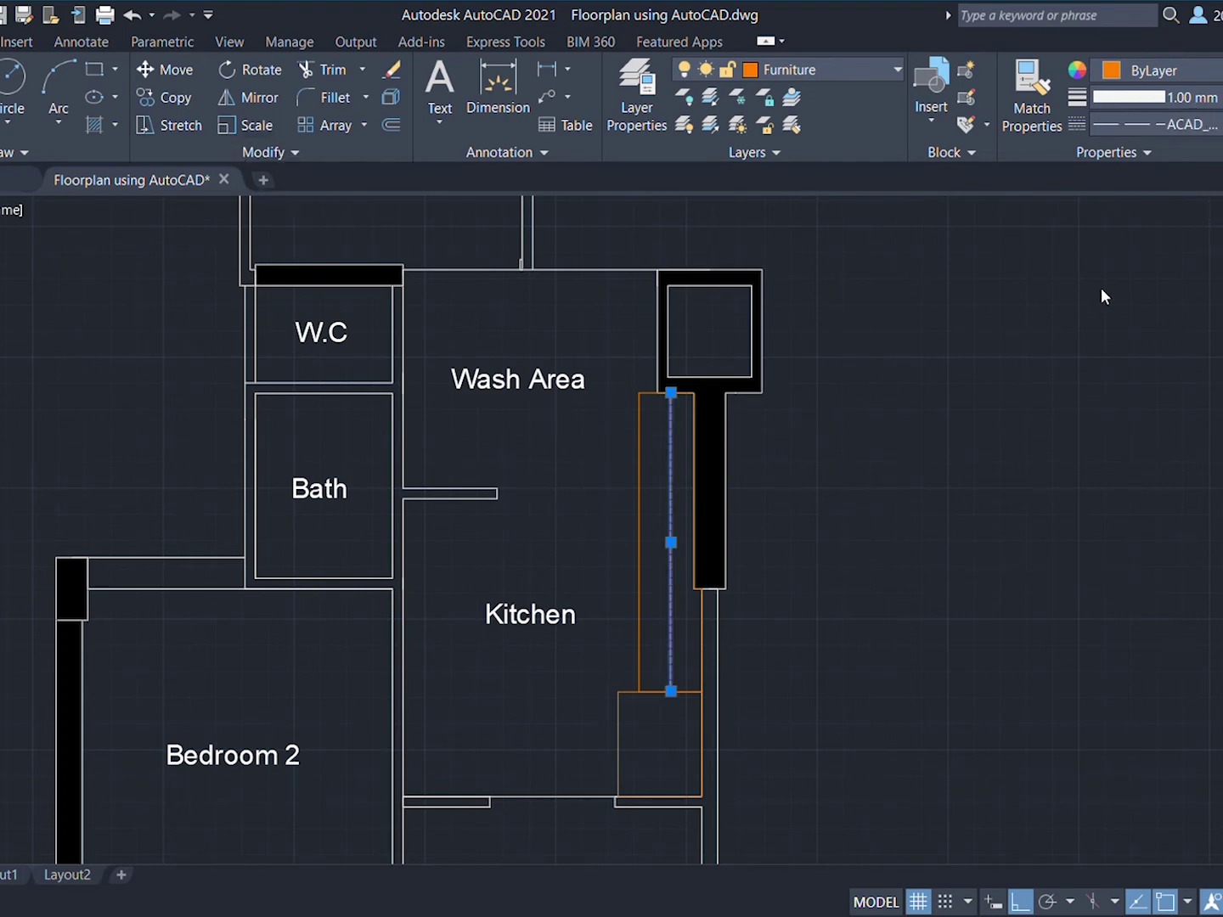
key(Escape)
middle_drag(705, 549, 819, 471)
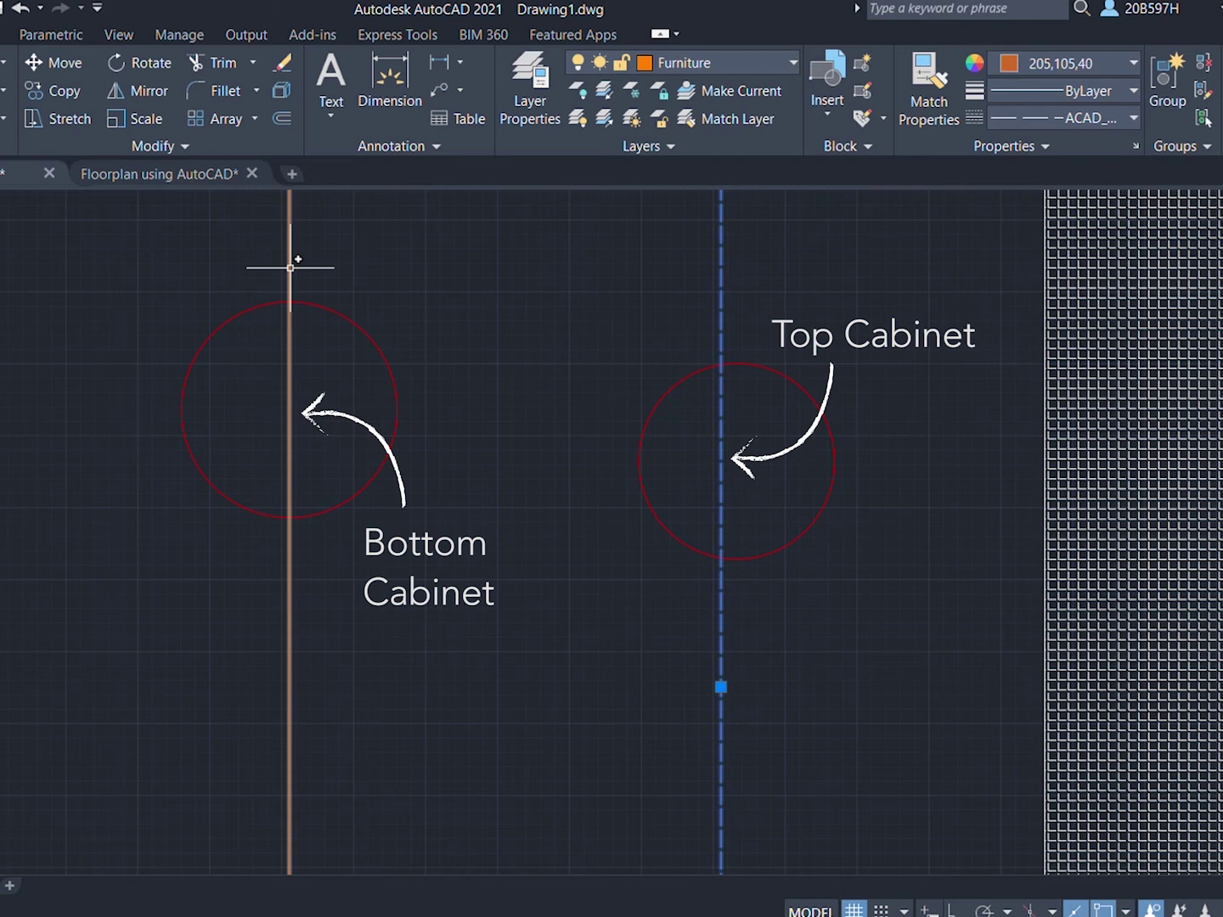
Step: Open the Linetype Manager for other linetypes and start loading an additional linetype for the cabinet lines
click(290, 268)
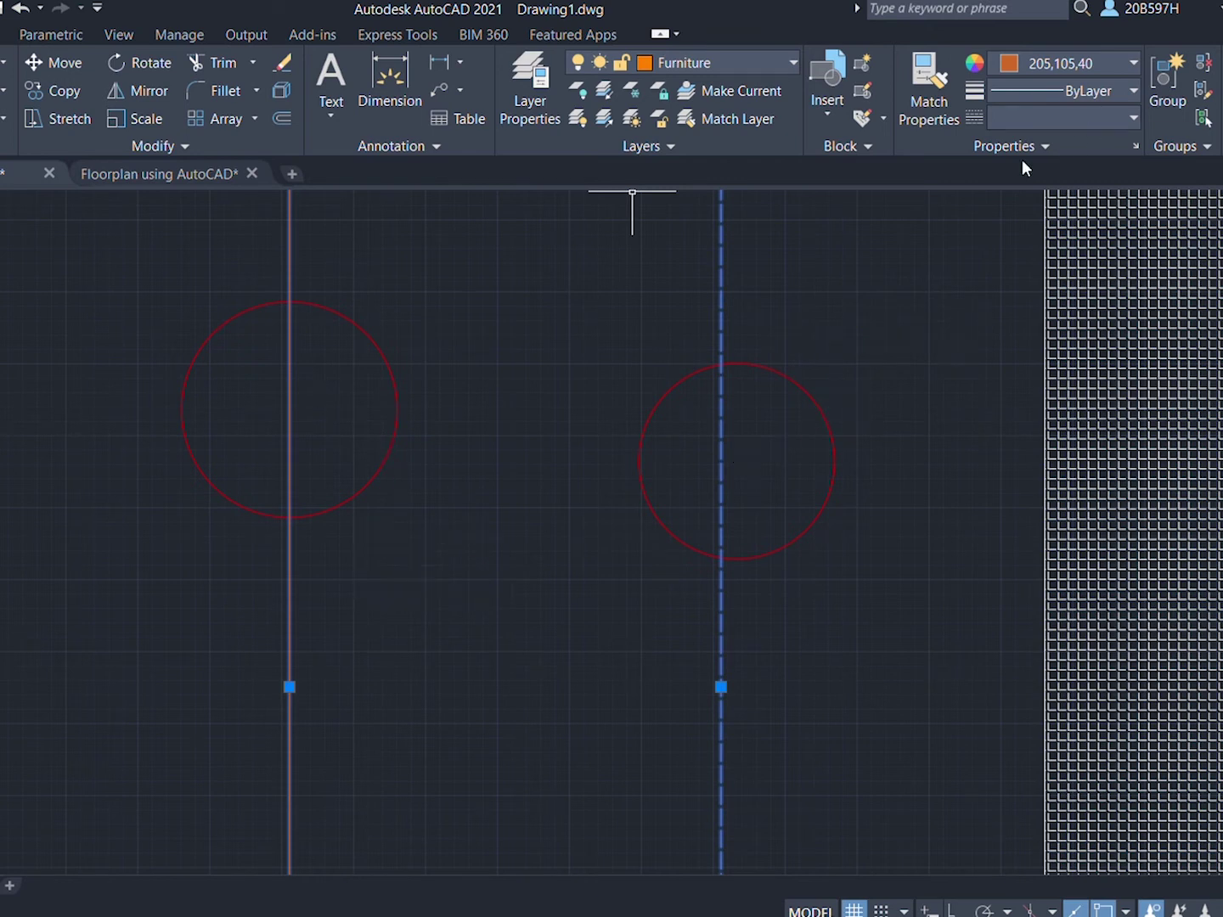
click(1066, 119)
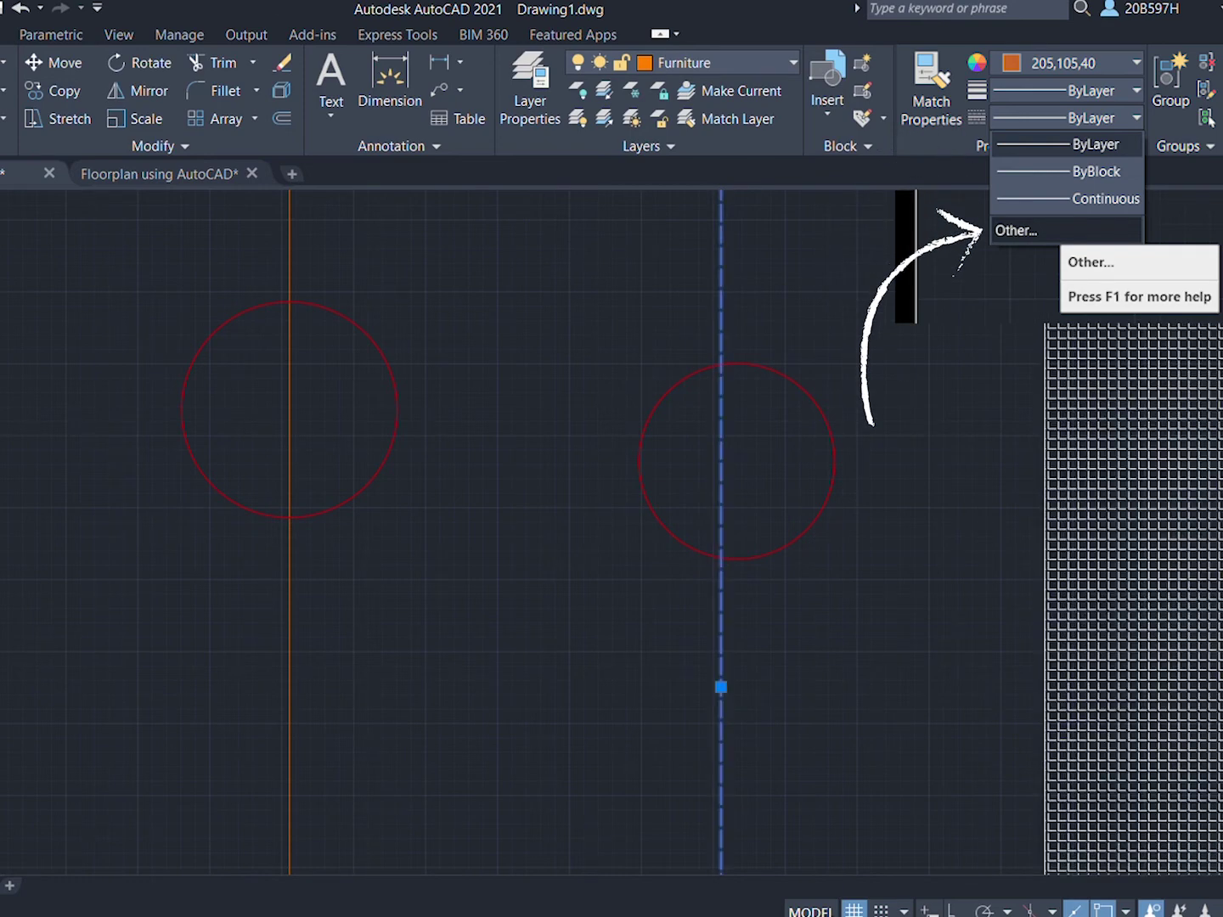
click(1016, 230)
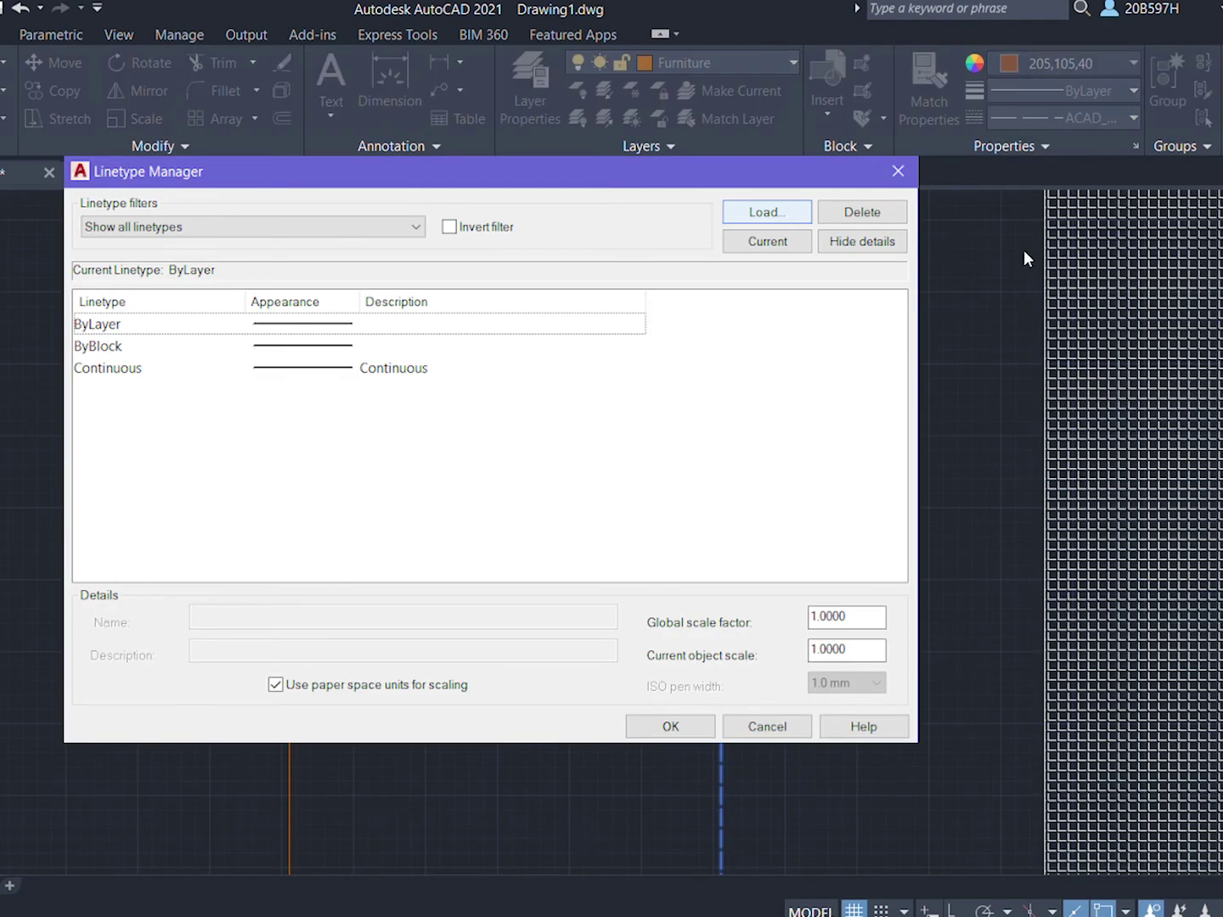
key(Return)
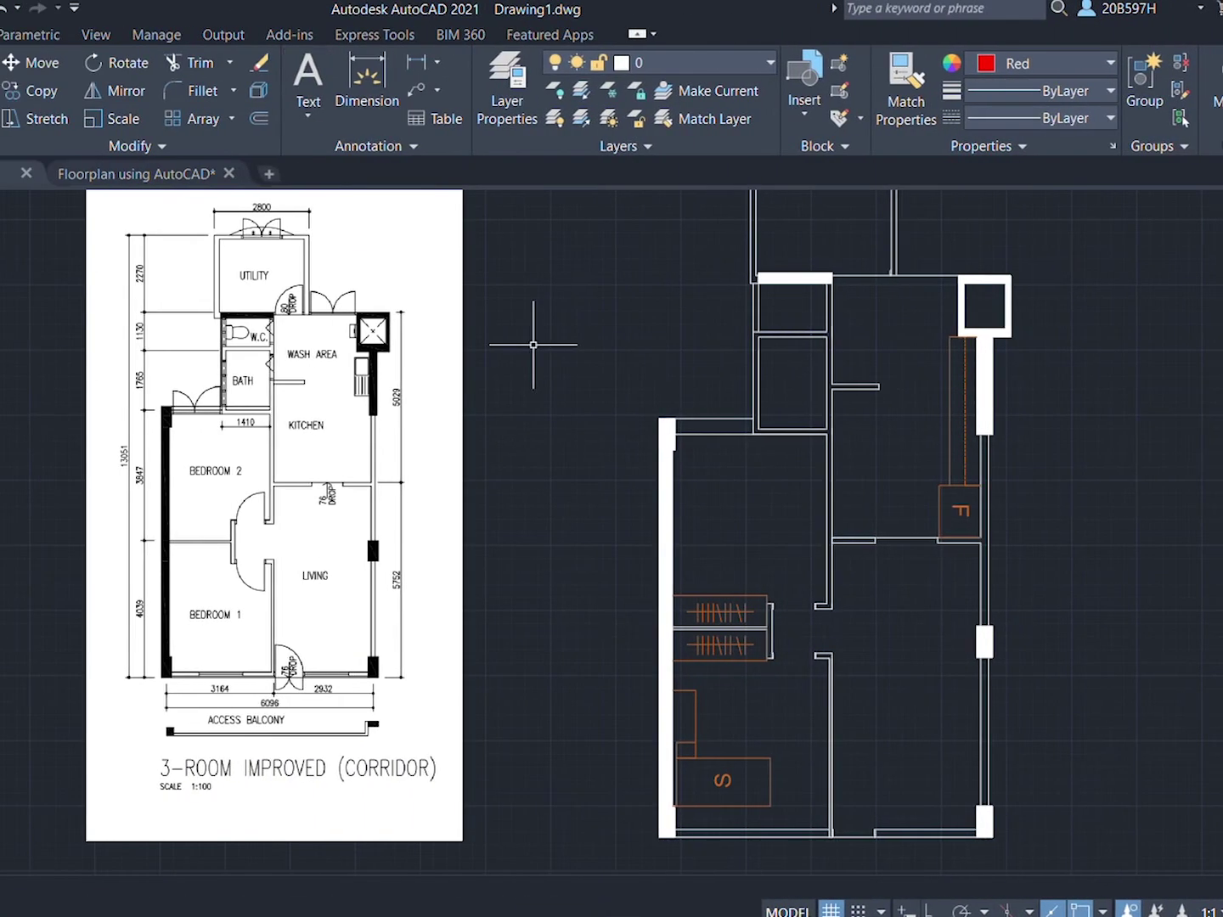
Step: Add the text label "BEDROOM 2" inside the upper bedroom
click(304, 81)
click(694, 500)
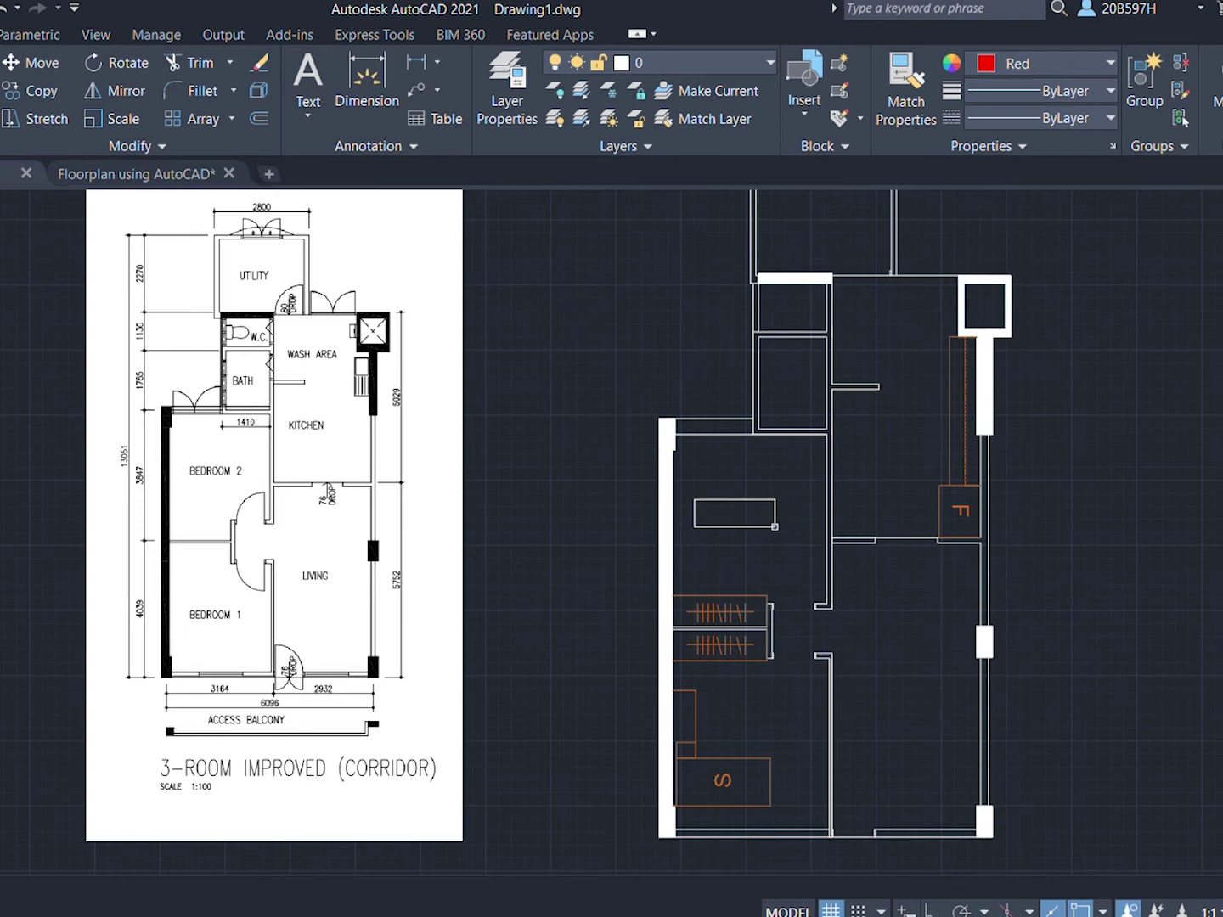
click(780, 518)
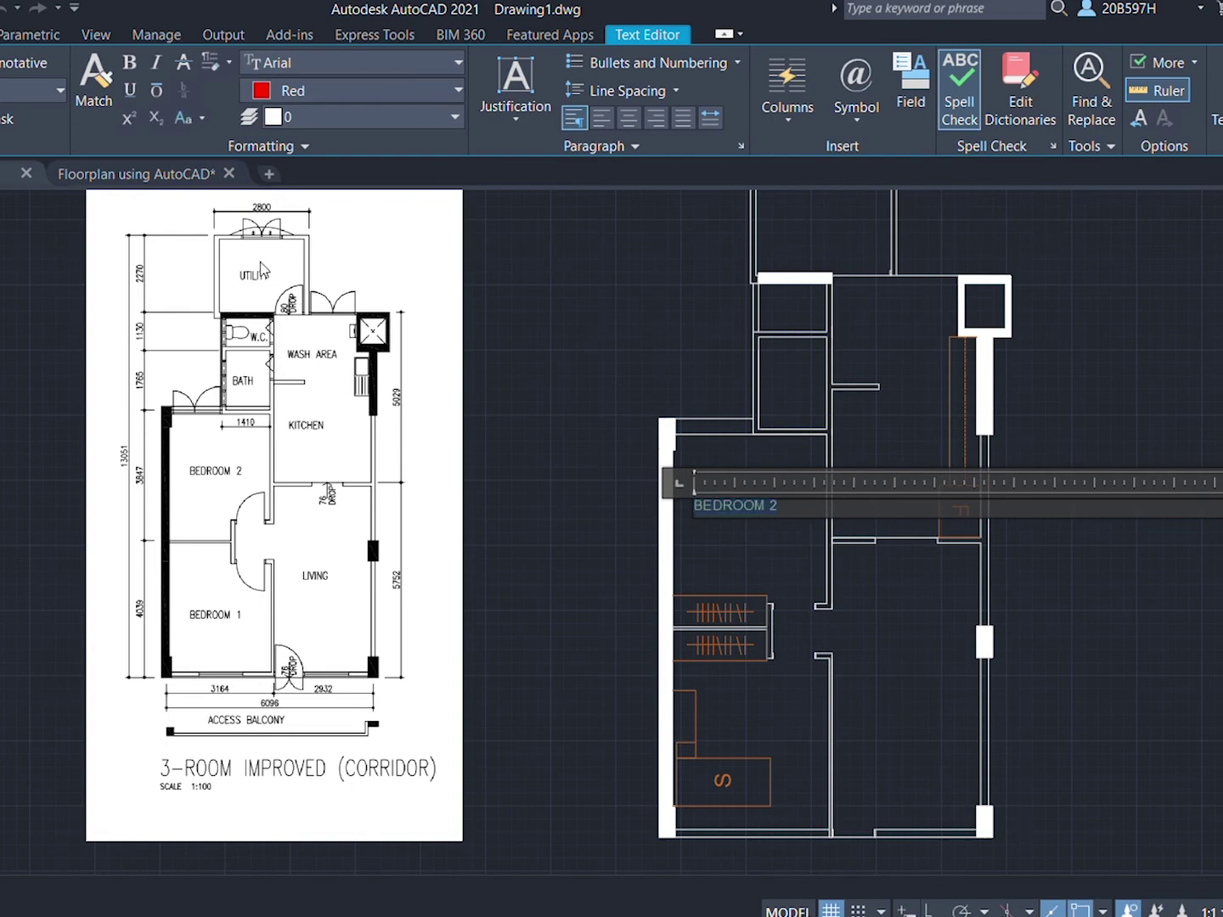
click(776, 519)
click(776, 499)
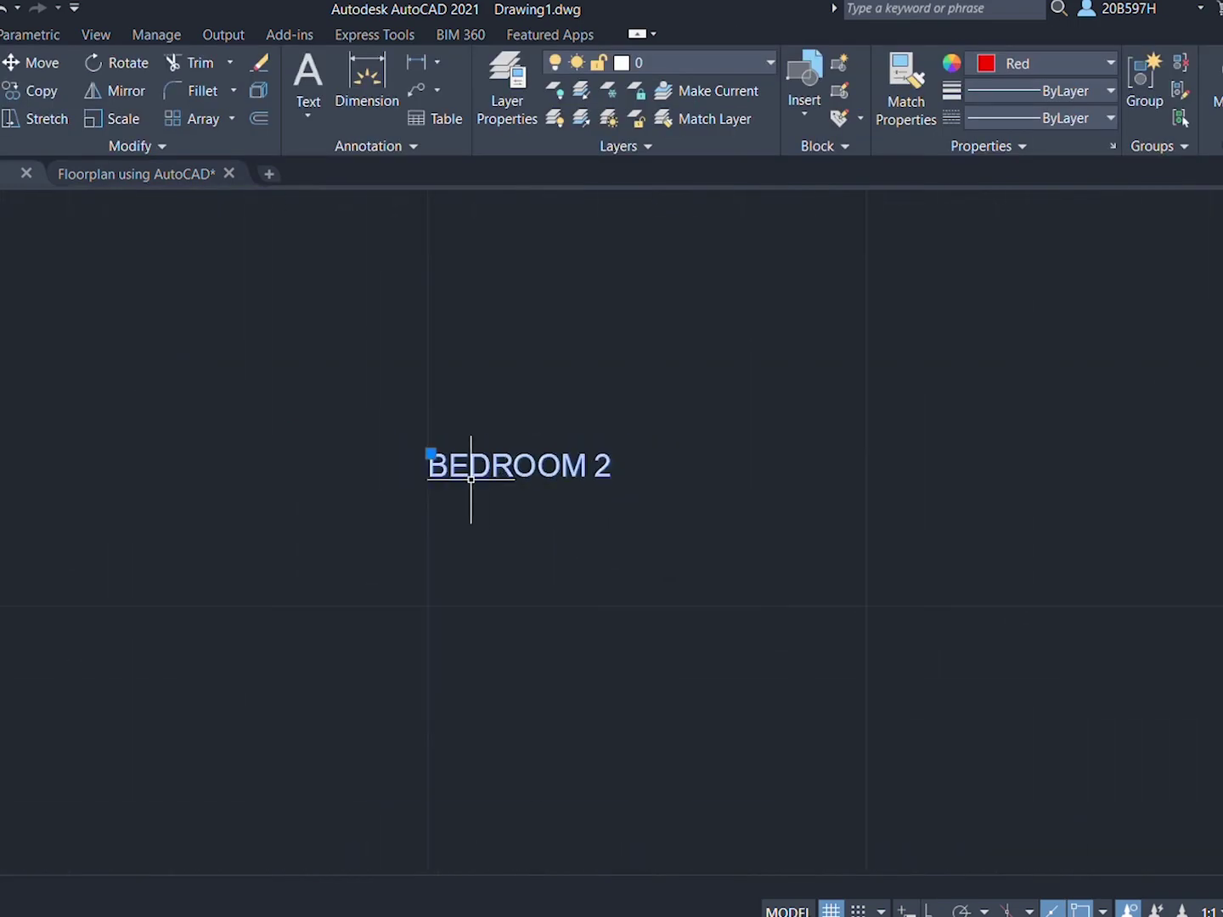
Step: Compare the size of the BEDROOM 2 label with the overall floor plan
scroll(729, 448, down, 6)
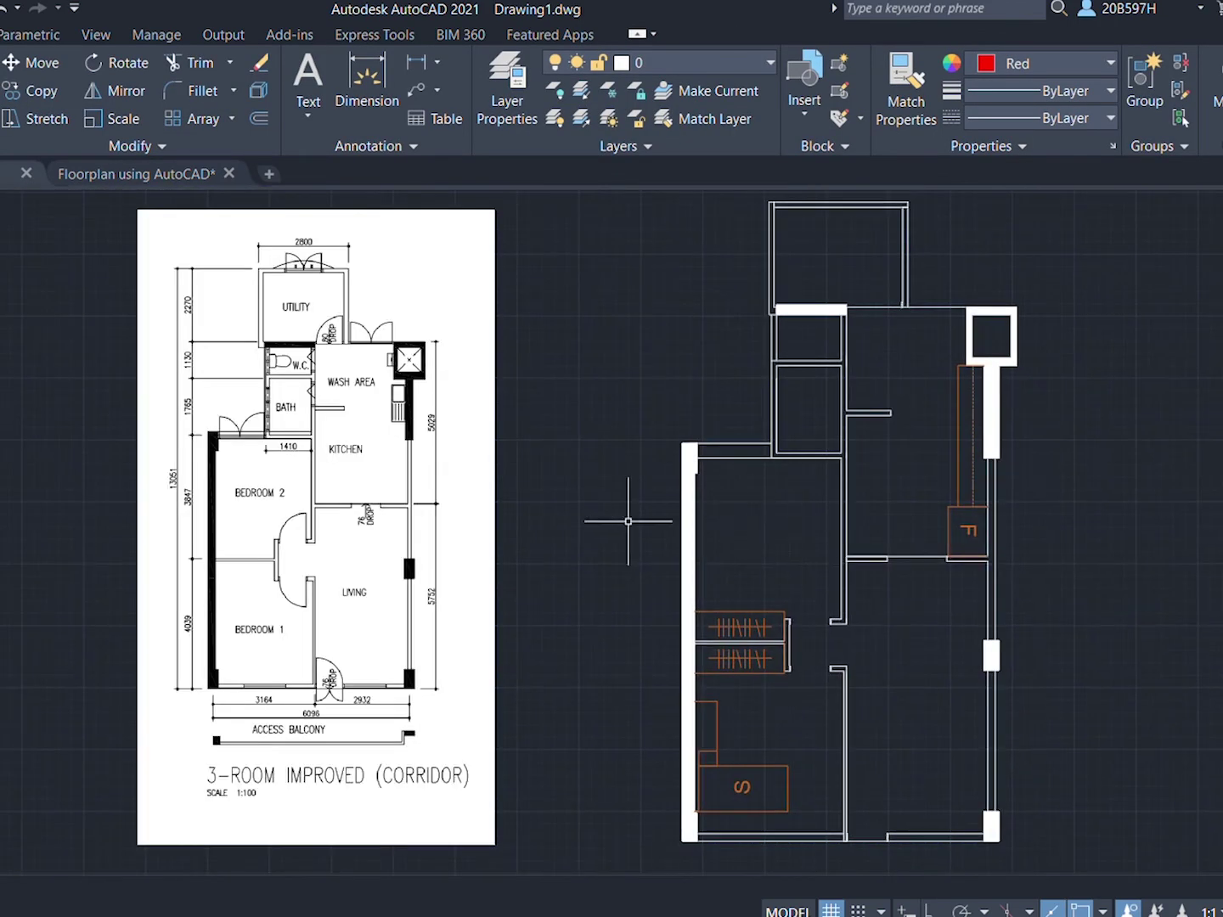
click(753, 520)
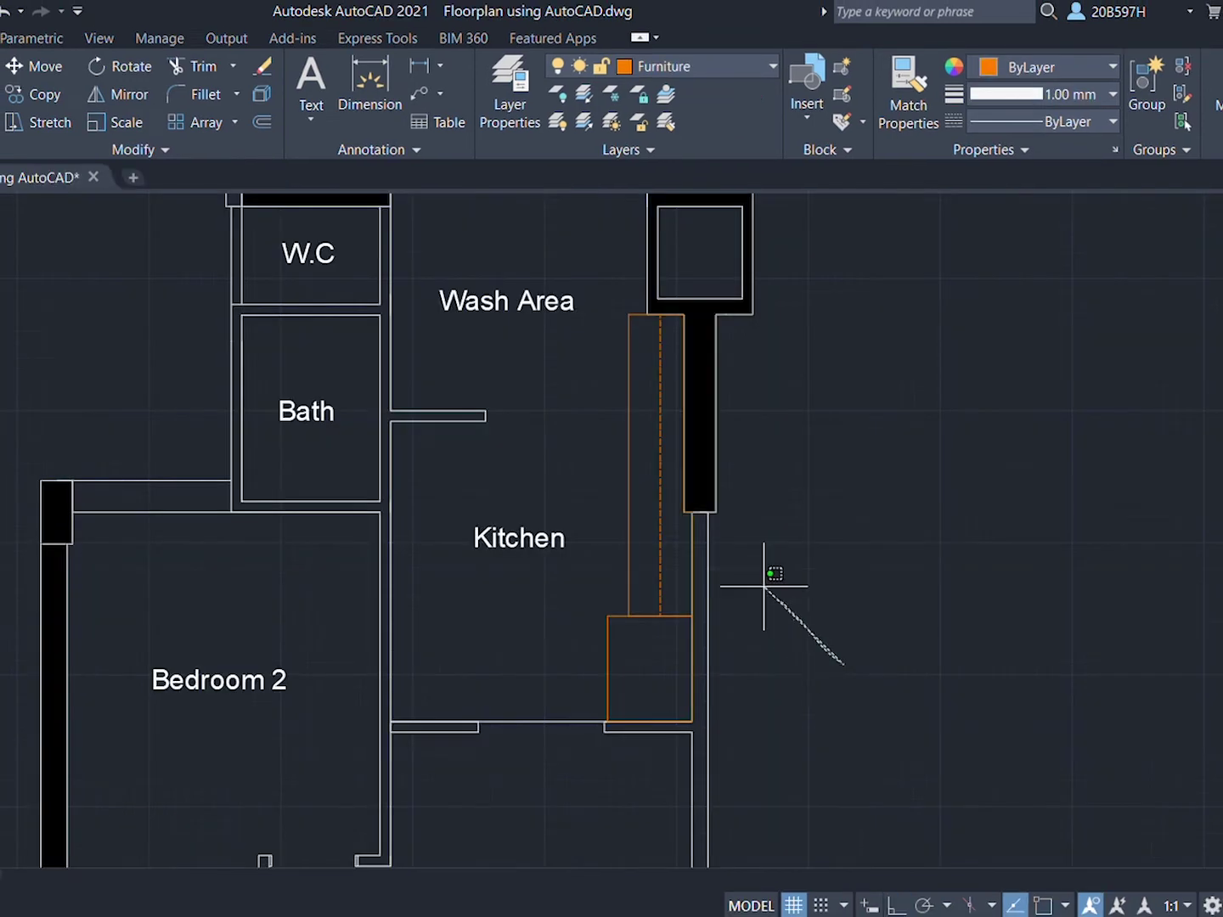
click(815, 607)
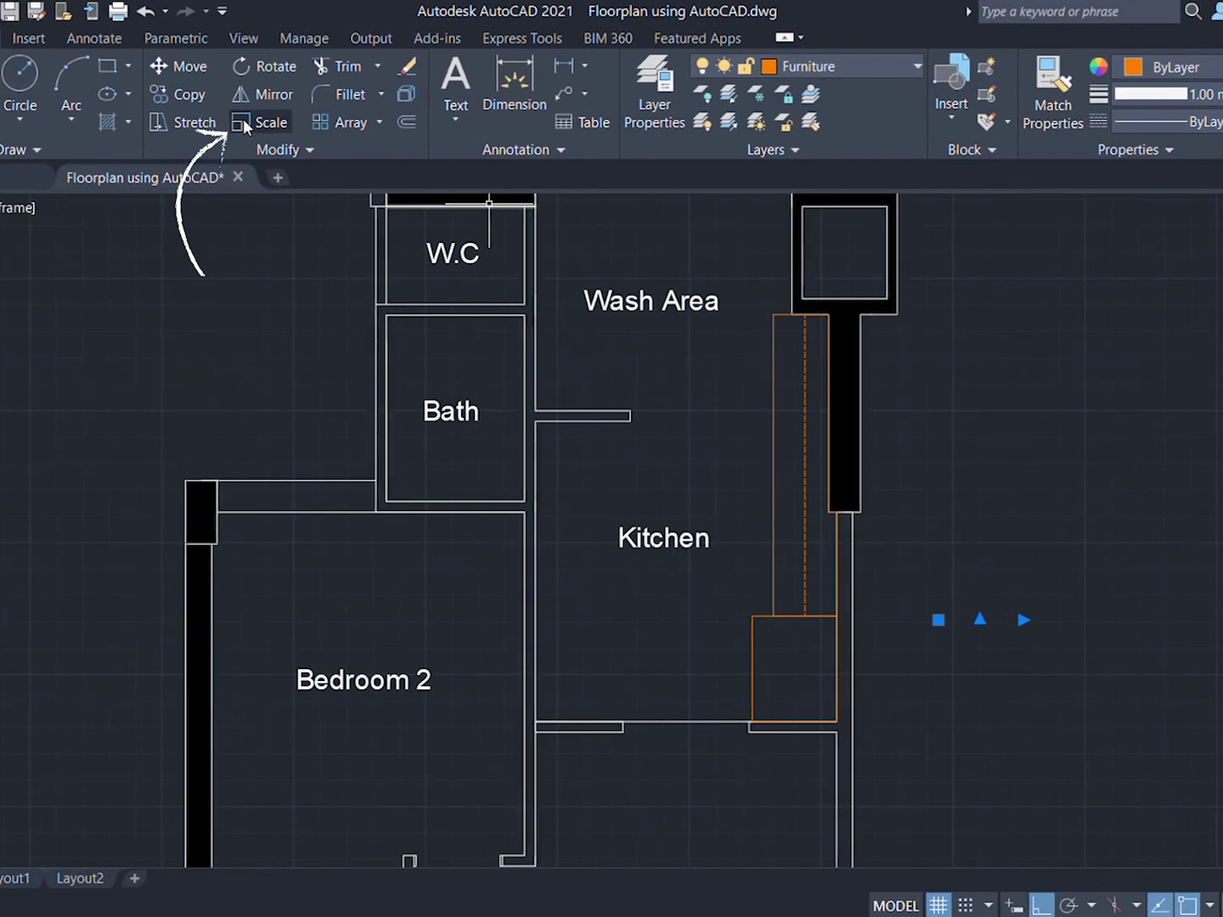
Step: In the Floorplan using AutoCAD drawing, scale the fridge letter F by a factor of 30
click(241, 126)
scroll(935, 620, up, 10)
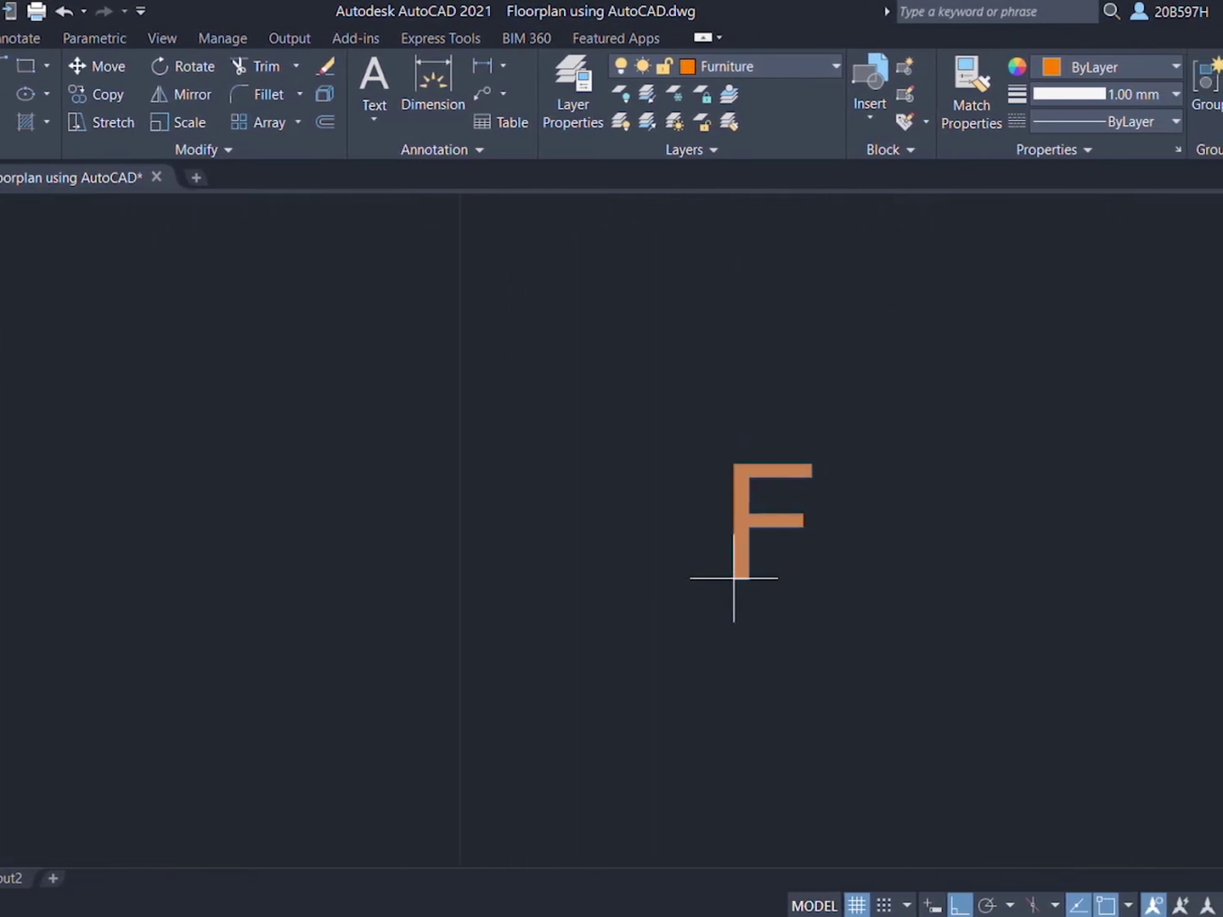
click(799, 578)
text(30)
scroll(976, 493, down, 8)
key(Return)
scroll(816, 518, up, 8)
Step: Enlarge the letter F again with Scale, using its lower-left corner as base point
click(819, 587)
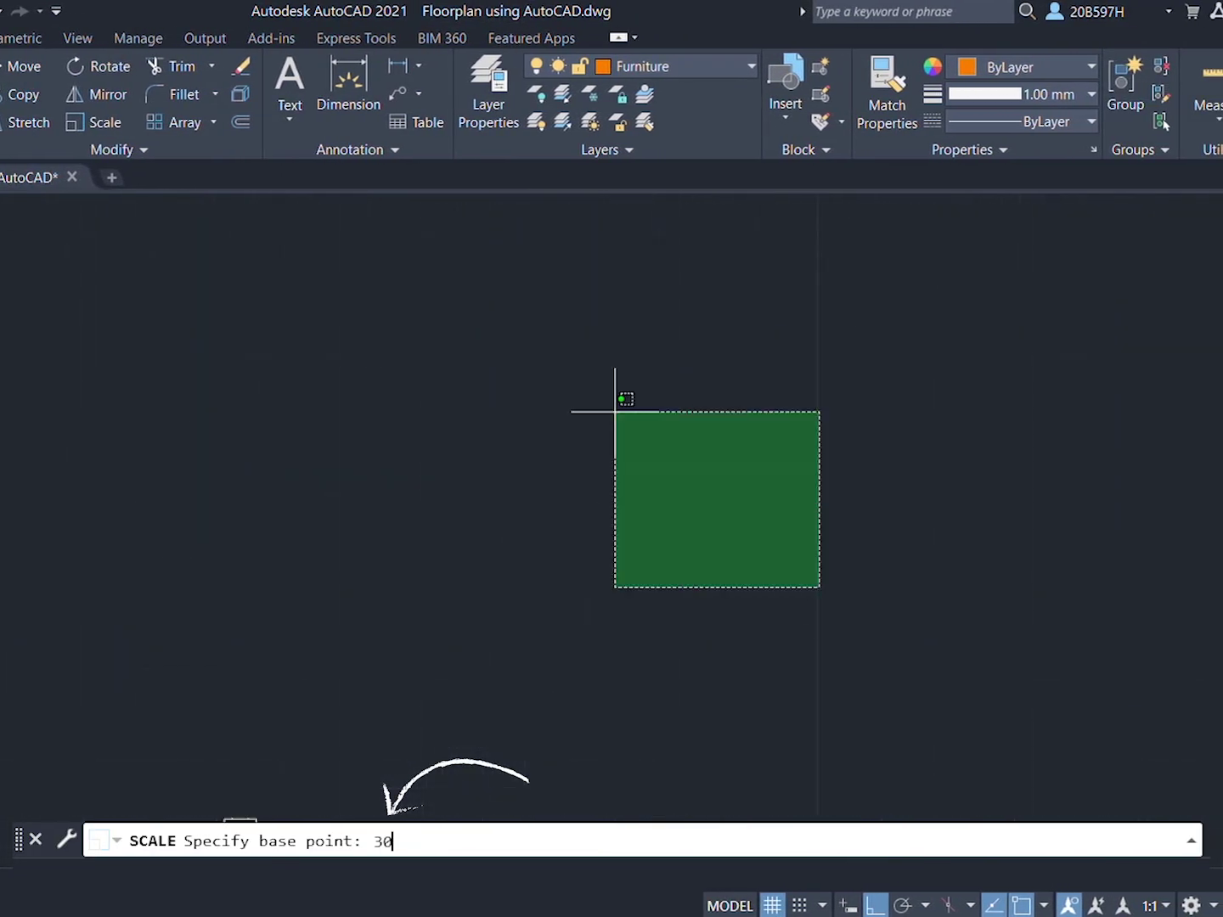
click(616, 411)
scroll(666, 474, down, 10)
scroll(743, 536, up, 10)
scroll(357, 557, up, 8)
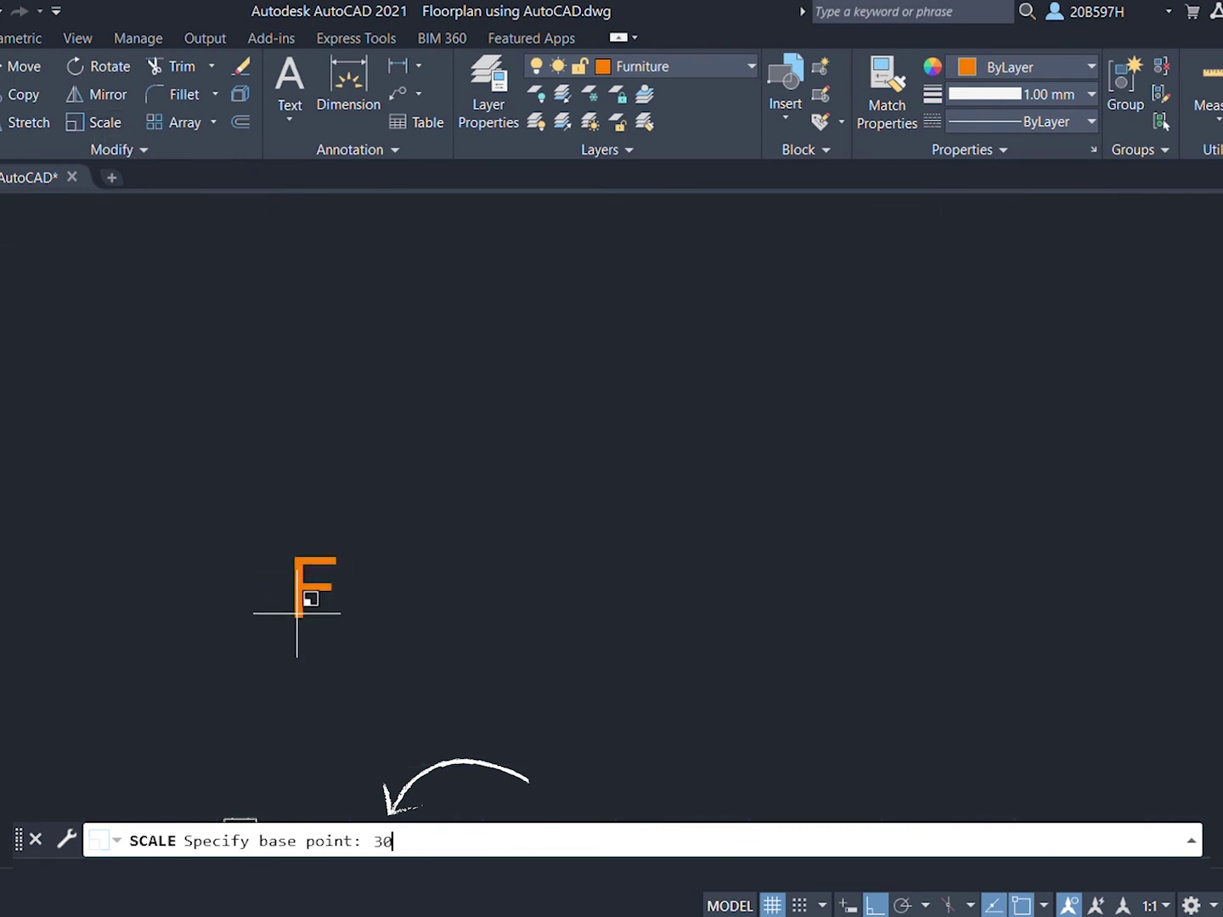
scroll(297, 614, up, 4)
scroll(391, 572, down, 4)
click(387, 567)
click(93, 123)
click(385, 577)
key(Return)
scroll(425, 509, down, 10)
Step: Scale the letter F up once more until it is almost as large as the fridge rectangle
click(101, 123)
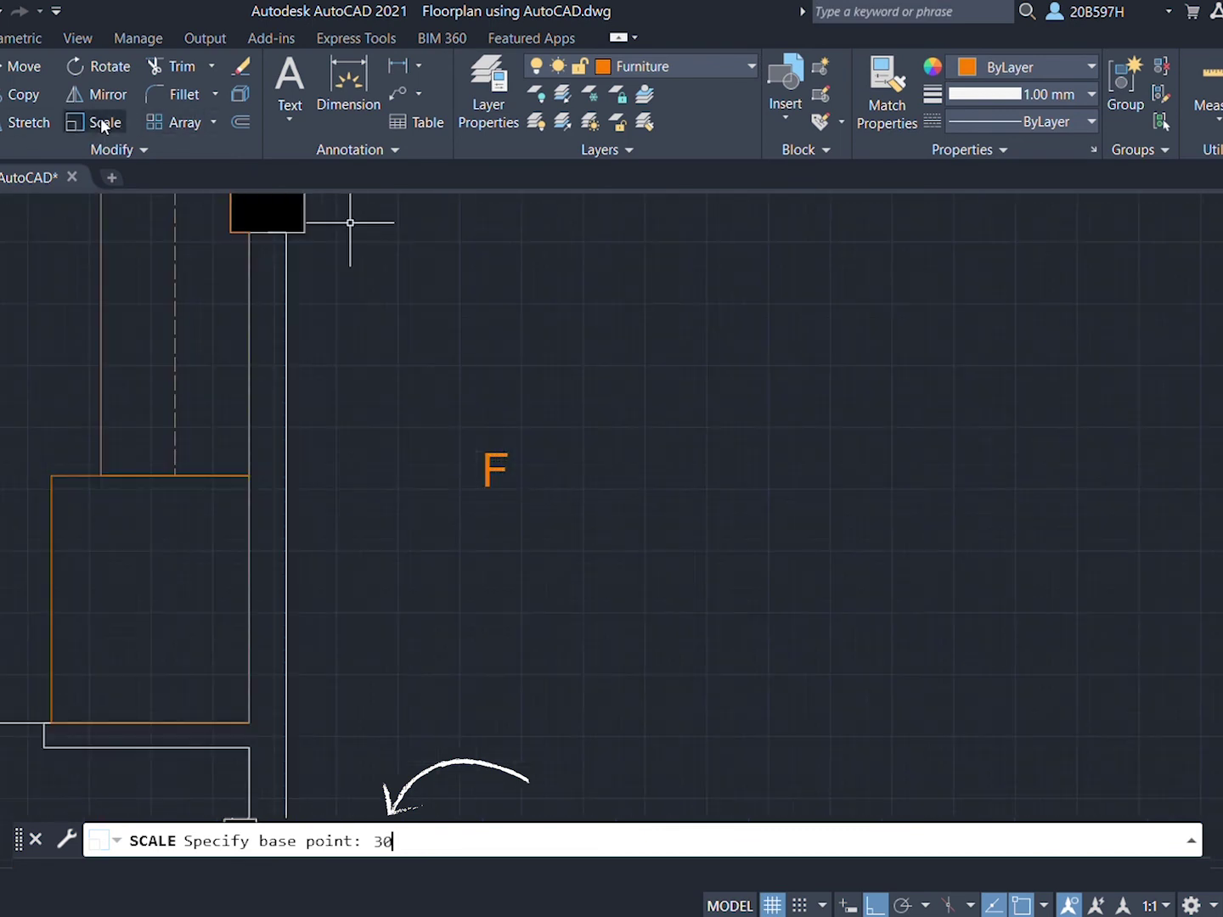
scroll(396, 433, up, 5)
click(606, 527)
click(87, 124)
click(618, 560)
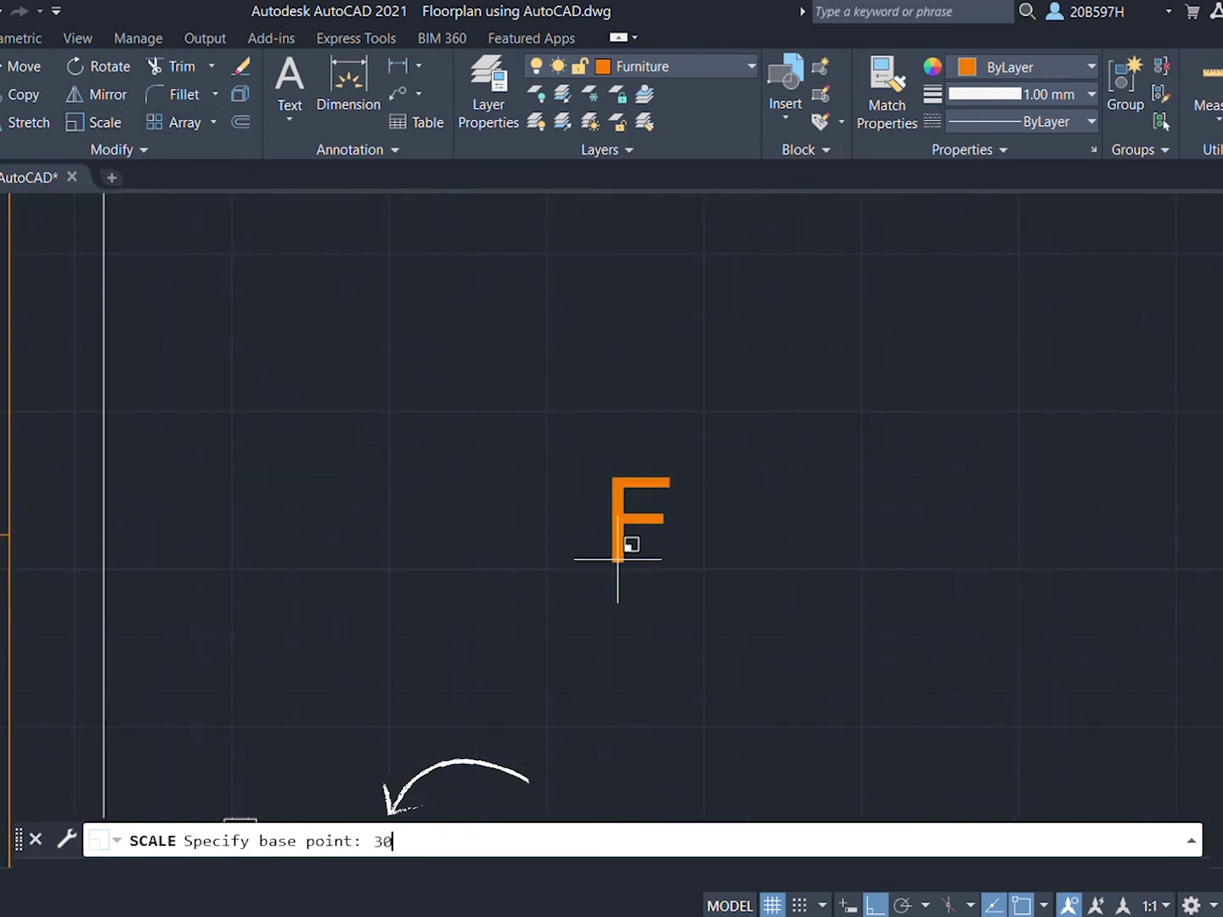
key(Return)
scroll(606, 537, down, 3)
click(618, 489)
click(571, 553)
click(604, 441)
click(646, 549)
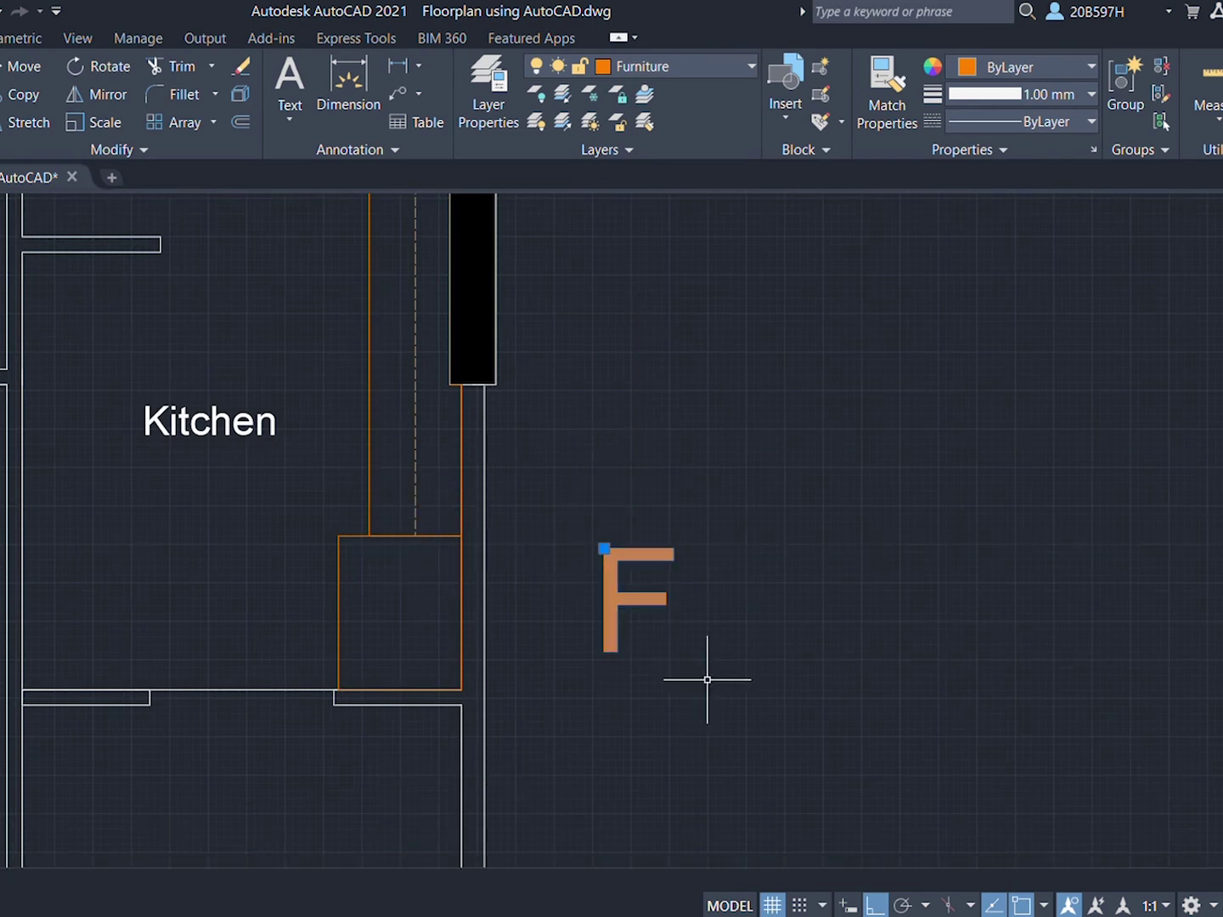
Step: Move the enlarged letter F into the fridge rectangle in the kitchen
click(604, 549)
key(F8)
click(367, 567)
Step: Rotate the letter F a quarter turn clockwise and move it back inside the fridge rectangle
click(104, 73)
click(367, 568)
click(871, 906)
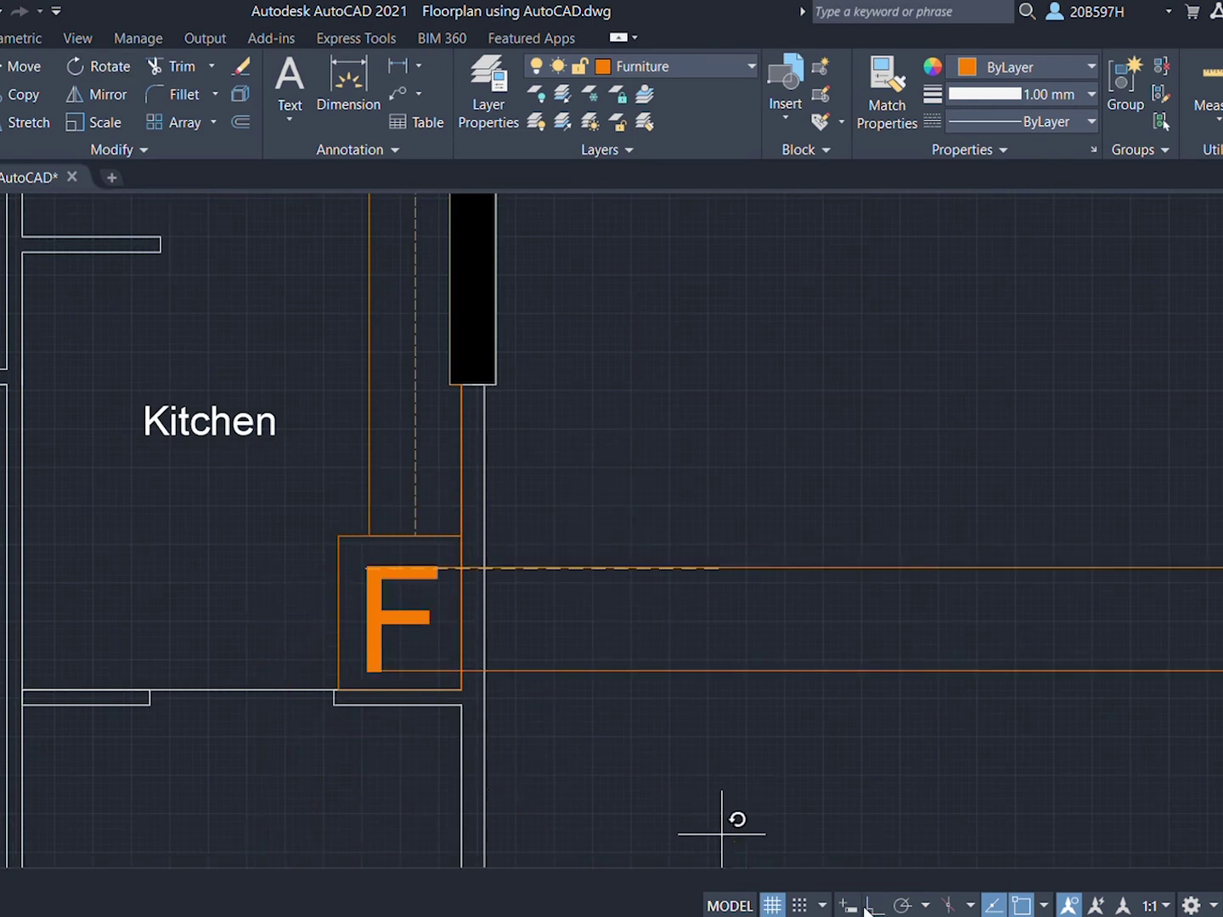
click(381, 765)
click(309, 575)
click(367, 567)
click(455, 586)
Step: Scale the rotated letter F by a factor of 0.7
click(875, 905)
text(sc)
key(Return)
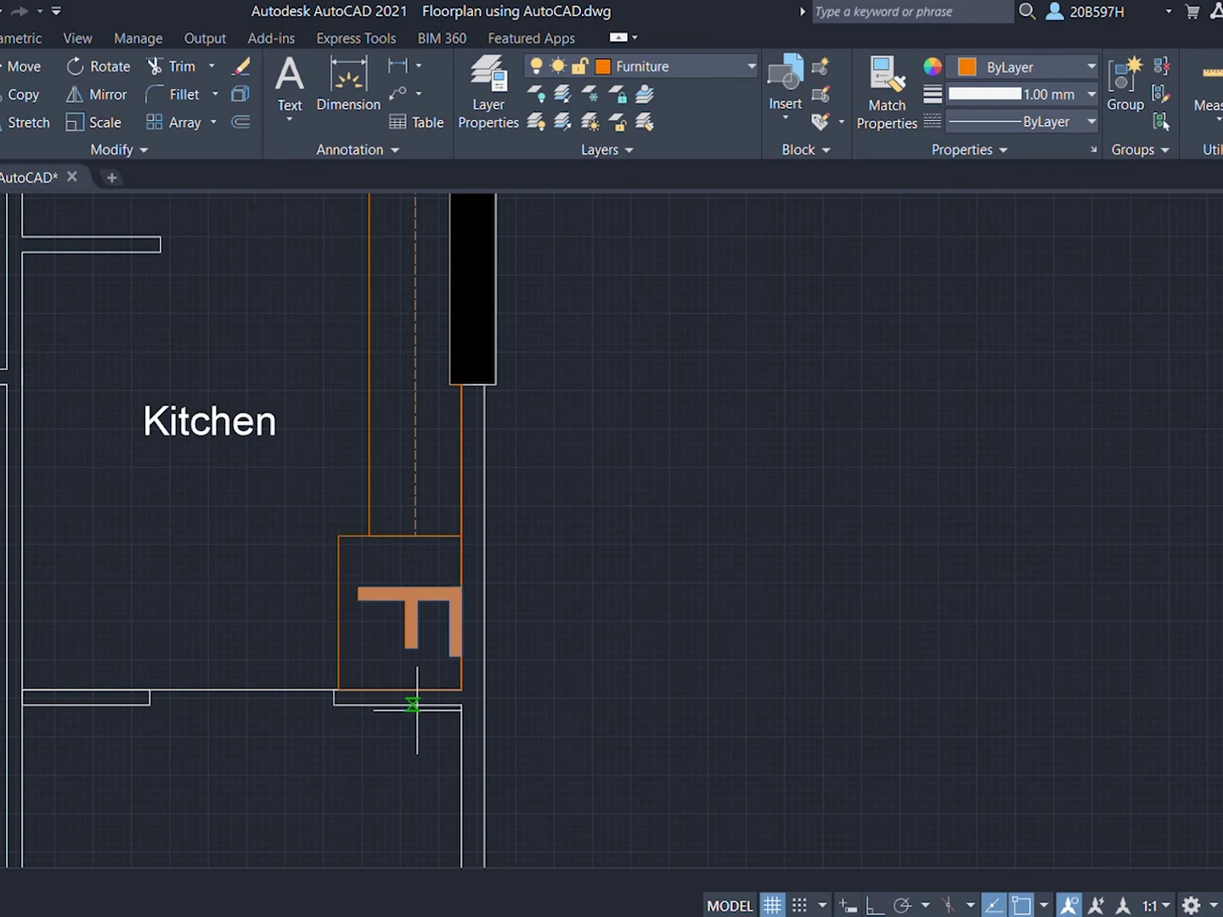
click(365, 588)
text(0.7)
key(Return)
Step: Reduce the fridge letter F further by a scale factor of 0.8
middle_drag(365, 588, 382, 583)
click(406, 587)
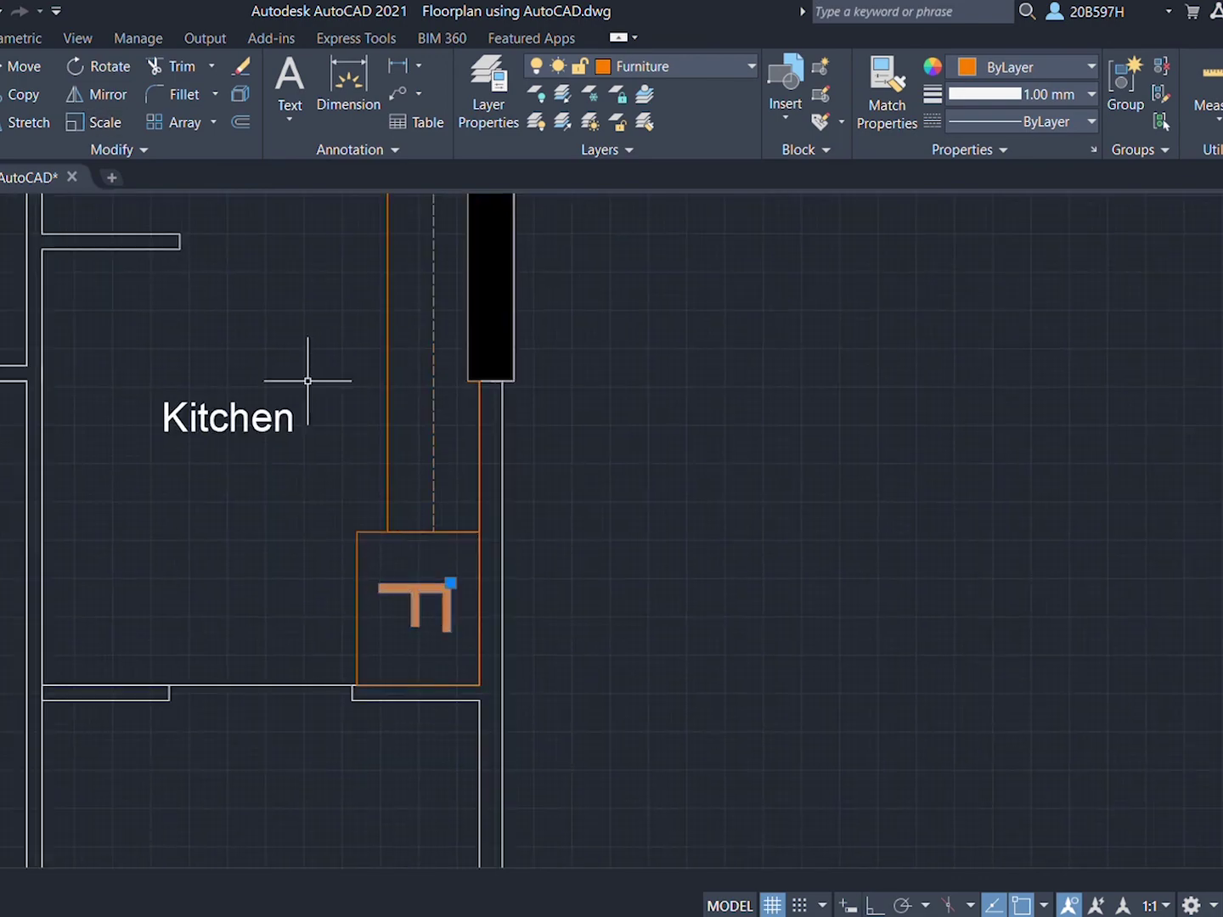
click(95, 123)
click(380, 583)
text(0.8)
key(Return)
Step: Center the letter F within the fridge rectangle
scroll(404, 592, up, 2)
click(480, 578)
click(486, 568)
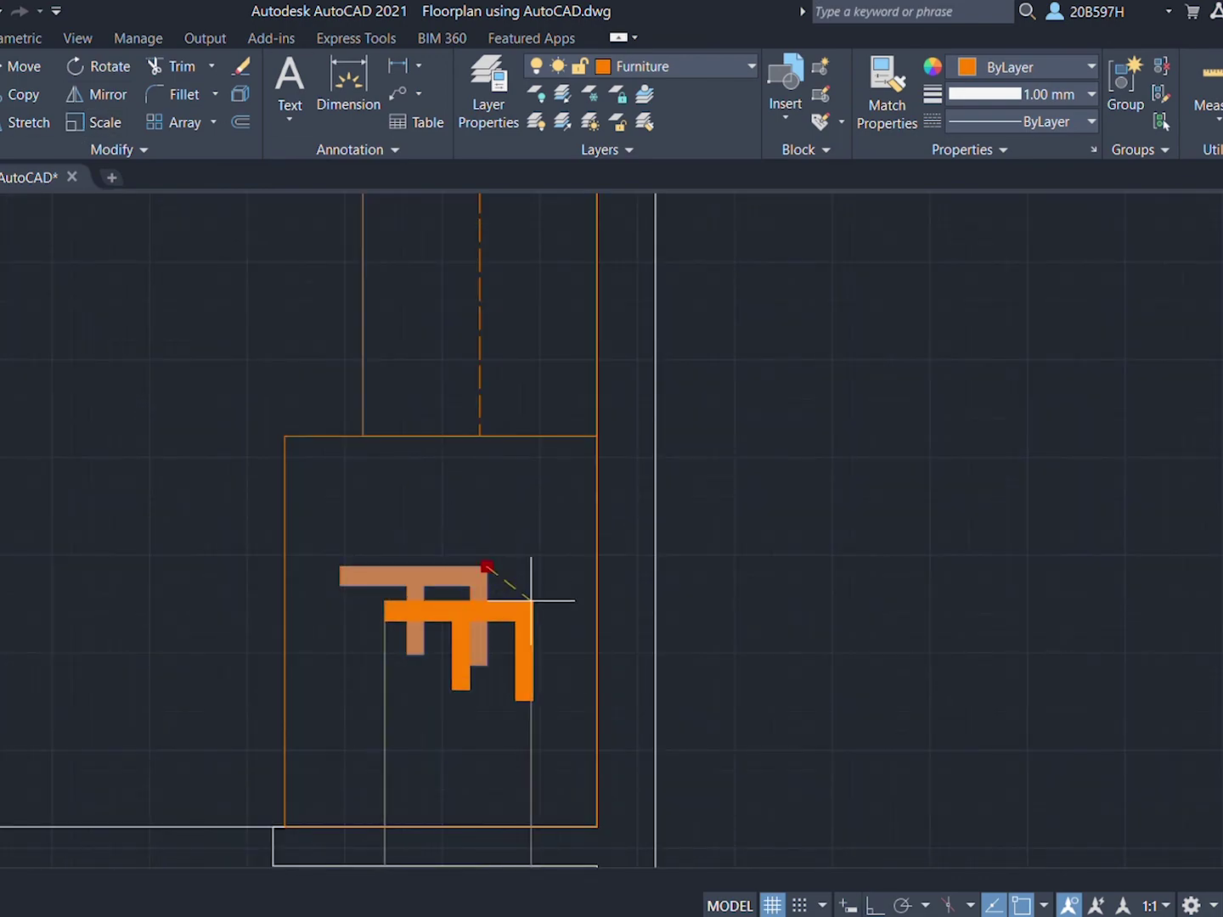
click(526, 602)
key(Escape)
scroll(531, 601, down, 5)
middle_drag(594, 598, 674, 535)
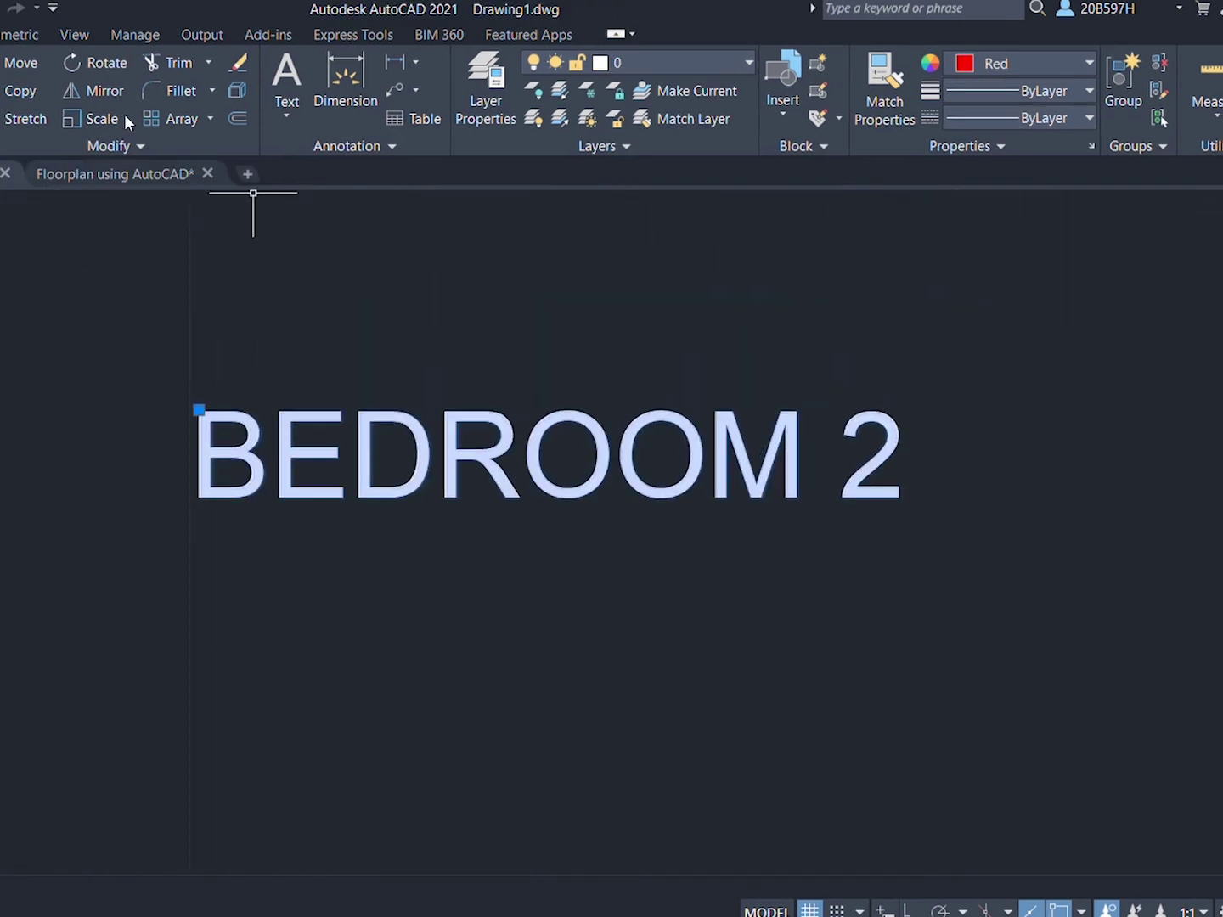
Step: In Drawing1, scale up the BEDROOM 2 label from its lower-left corner to suit the upper bedroom
click(202, 496)
scroll(387, 582, down, 1)
middle_drag(387, 582, 210, 705)
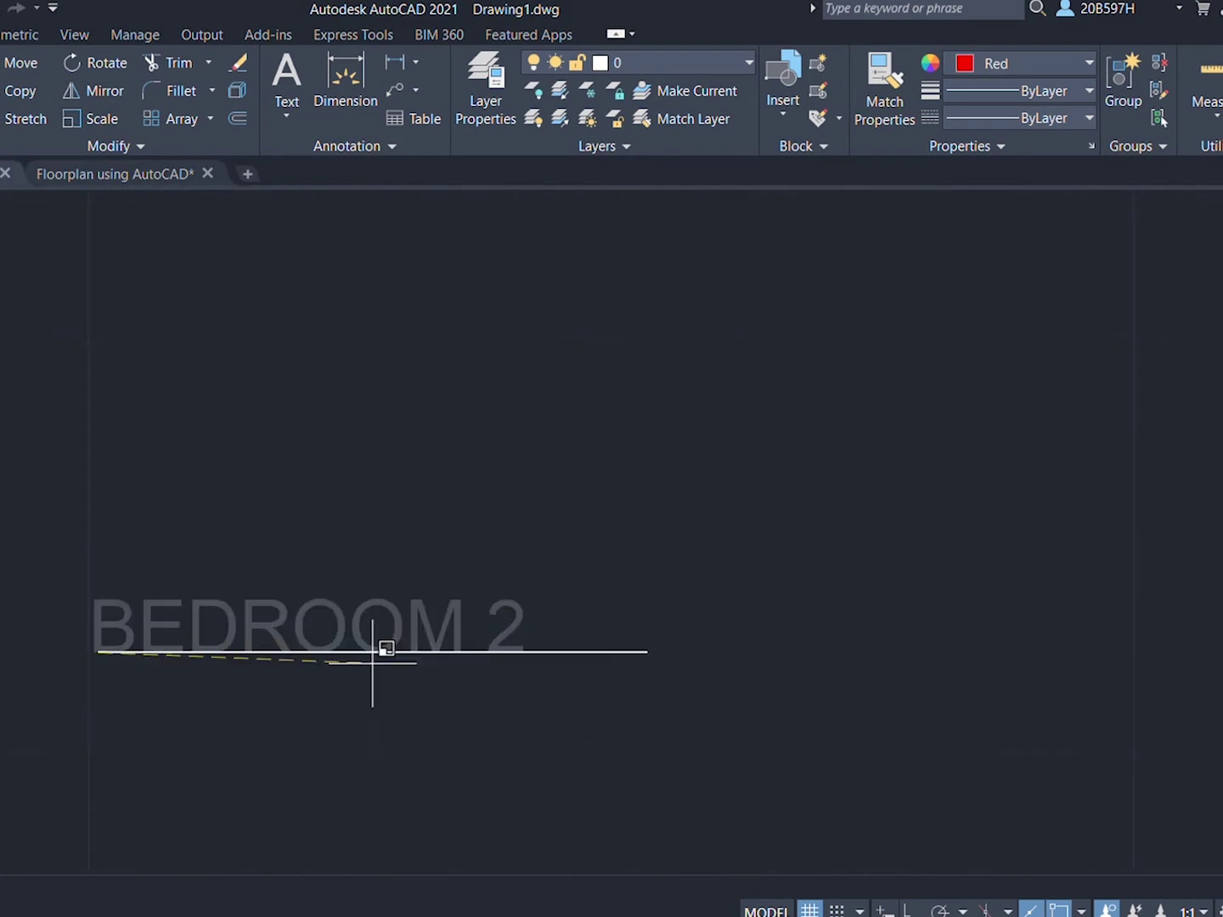
key(Escape)
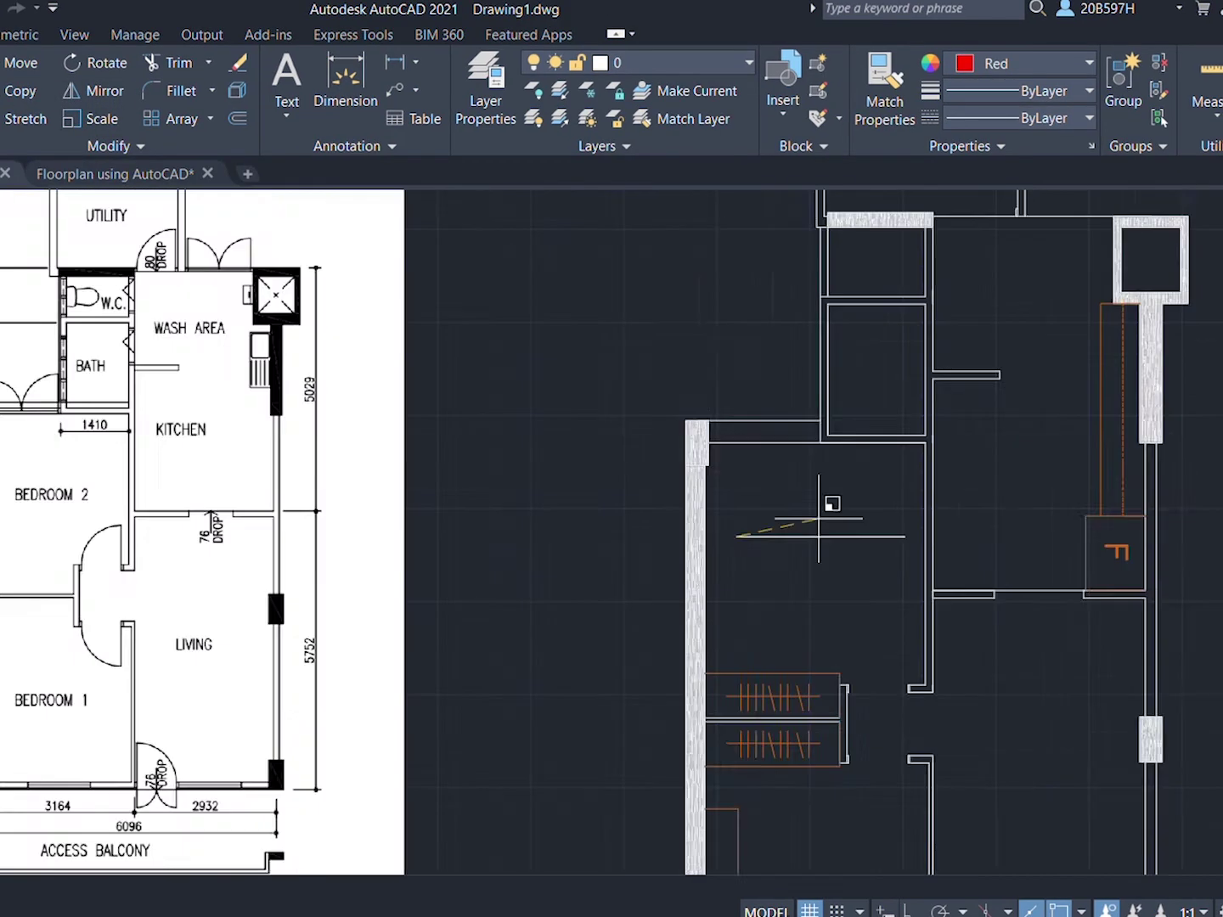
middle_drag(830, 500, 675, 519)
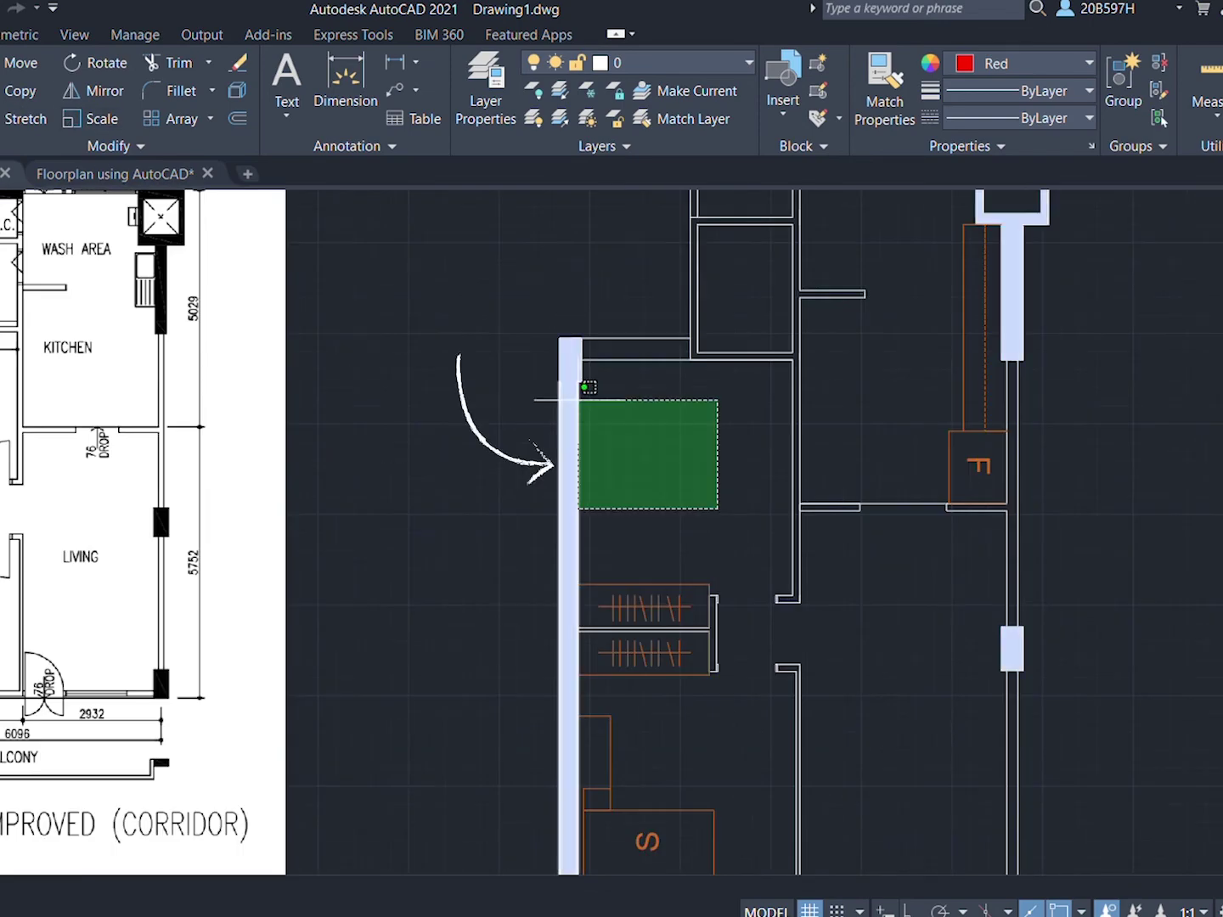
key(Delete)
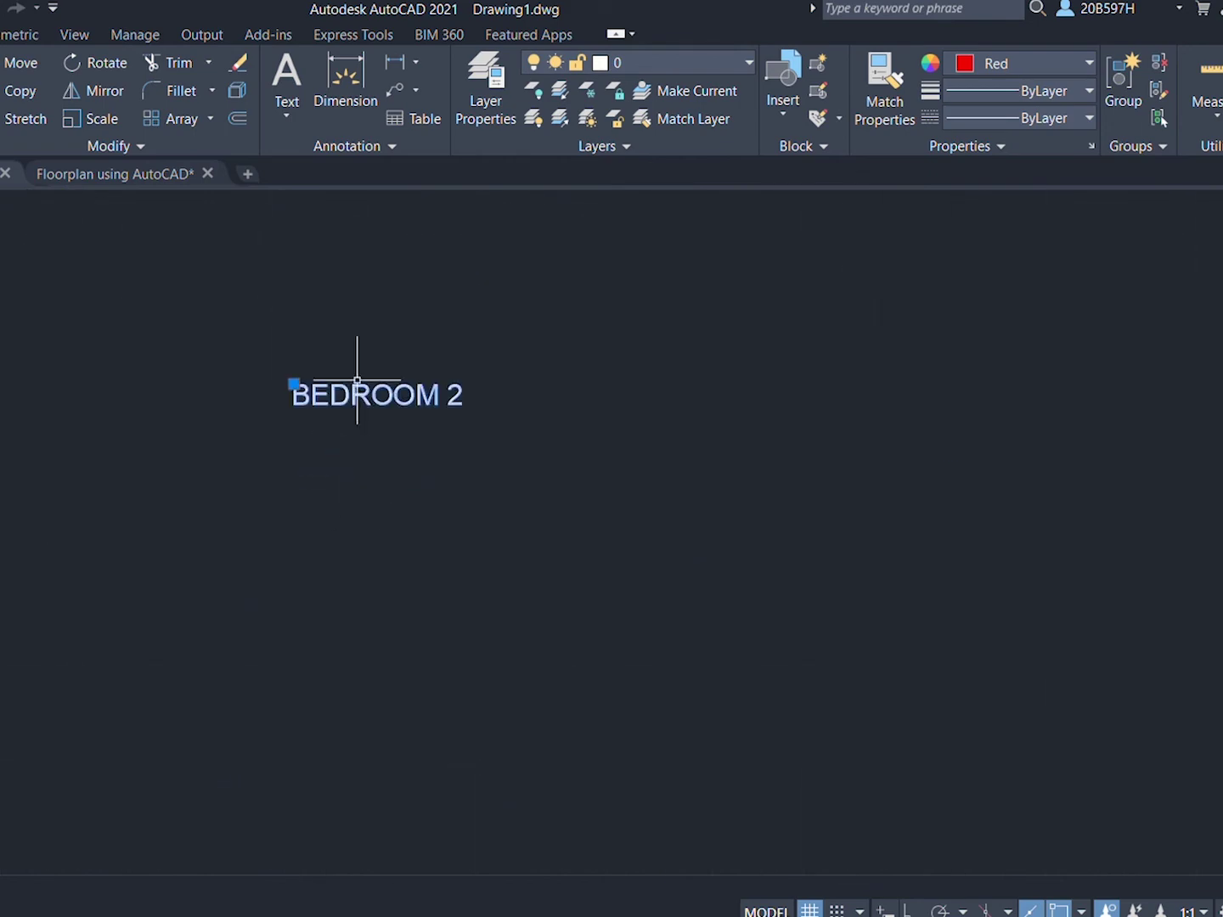
click(333, 458)
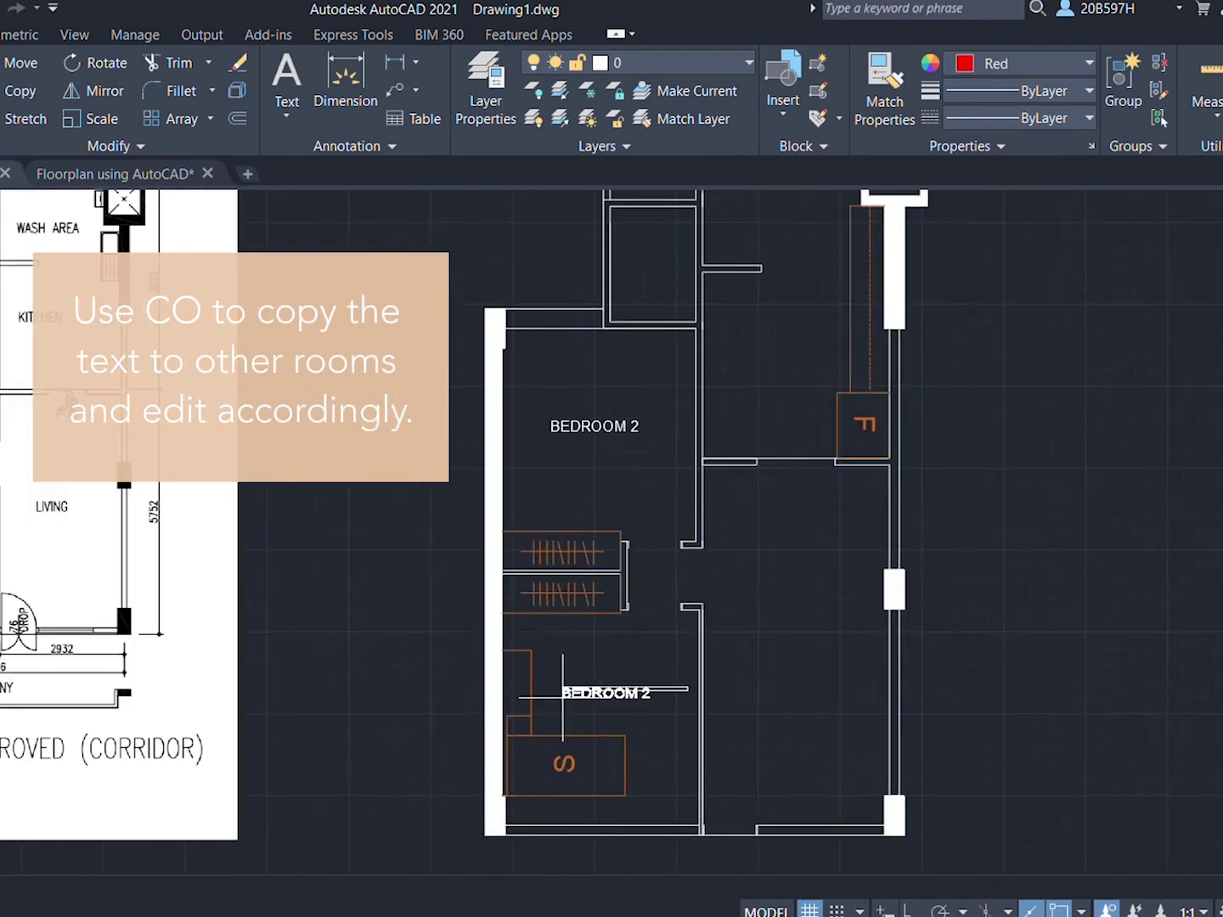
Step: Copy the BEDROOM 2 label into the lower bedroom and change the copy's text to "BEDROOM 1"
click(554, 701)
double_click(594, 700)
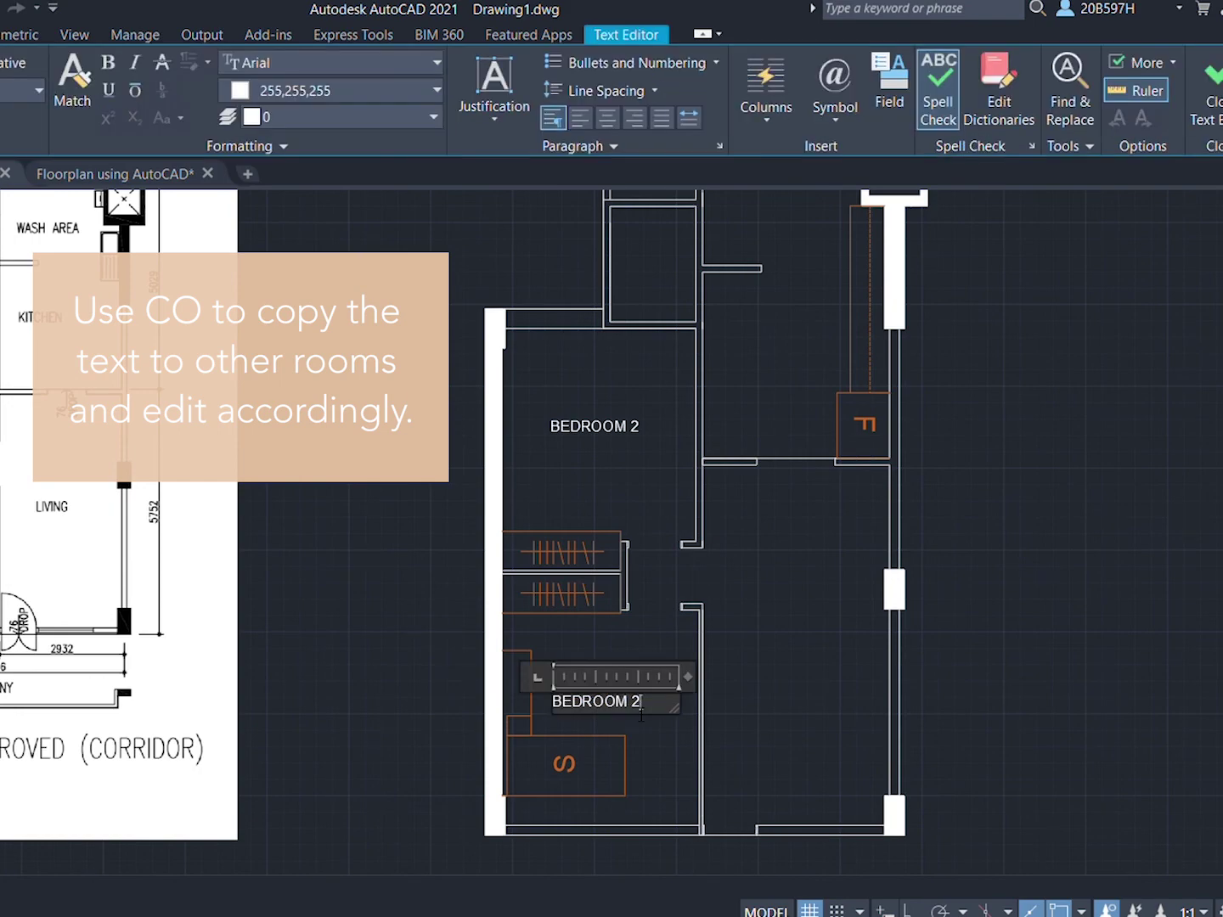
text(BEDROOM 1)
key(Return)
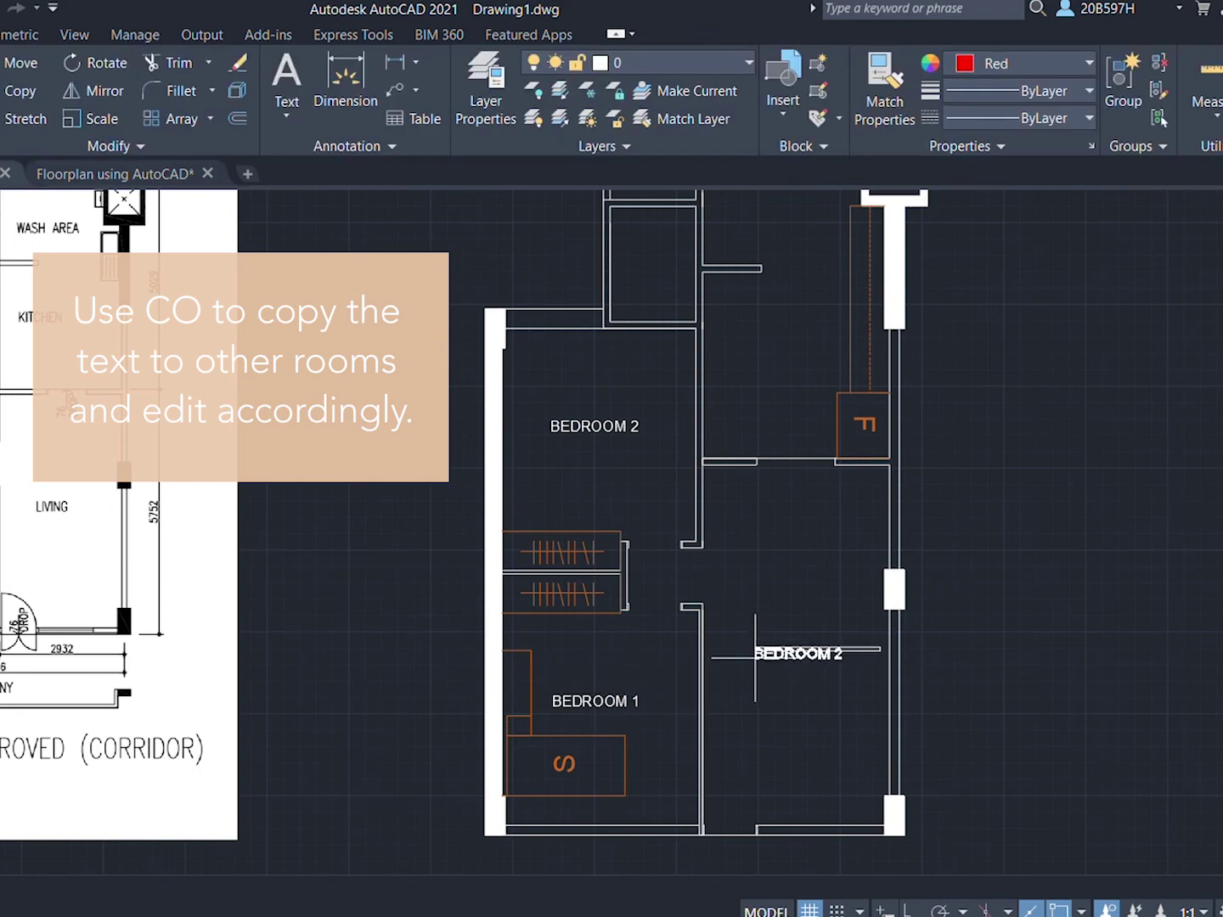
Step: Place copies of the room label in the living room and kitchen, reading "LIVING" and "KITCHEN"
click(755, 658)
double_click(794, 653)
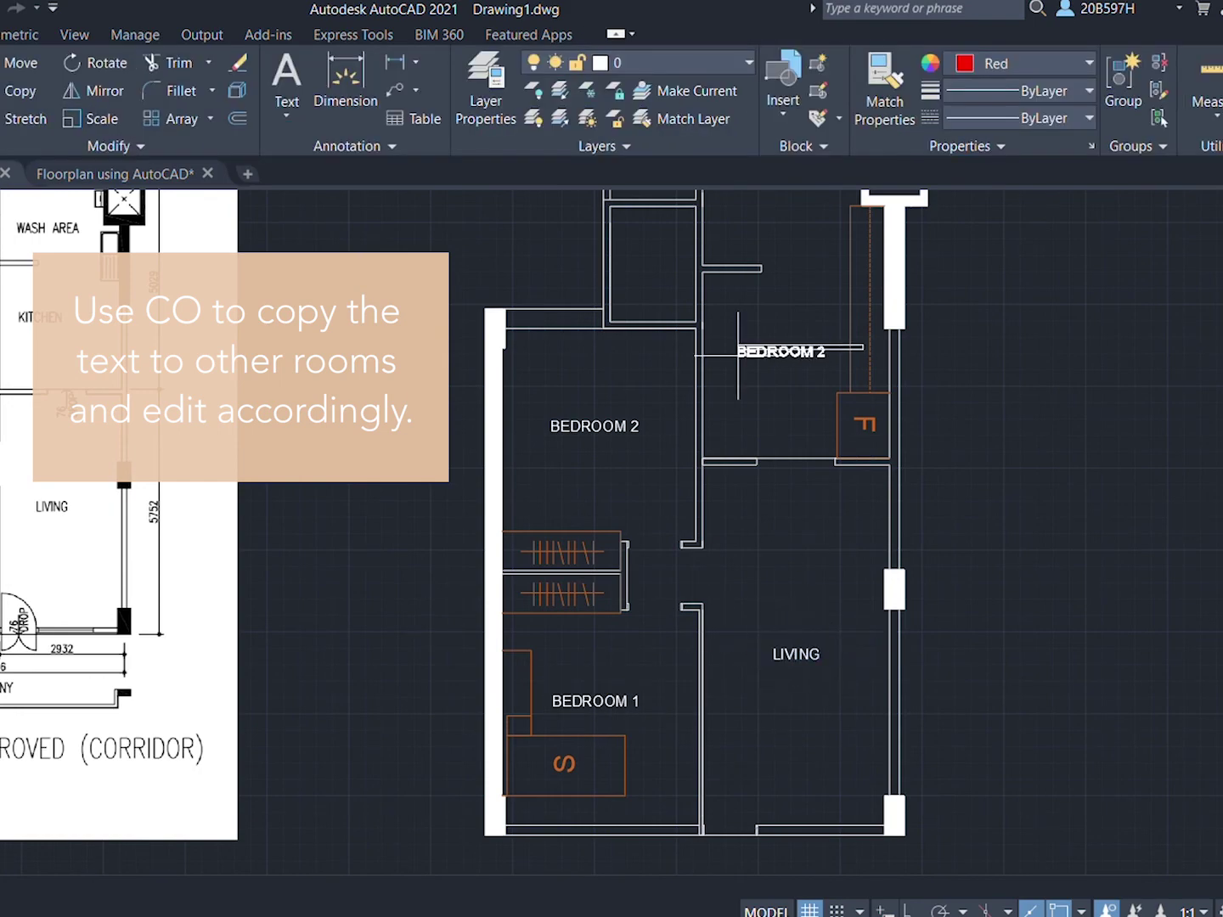
double_click(769, 354)
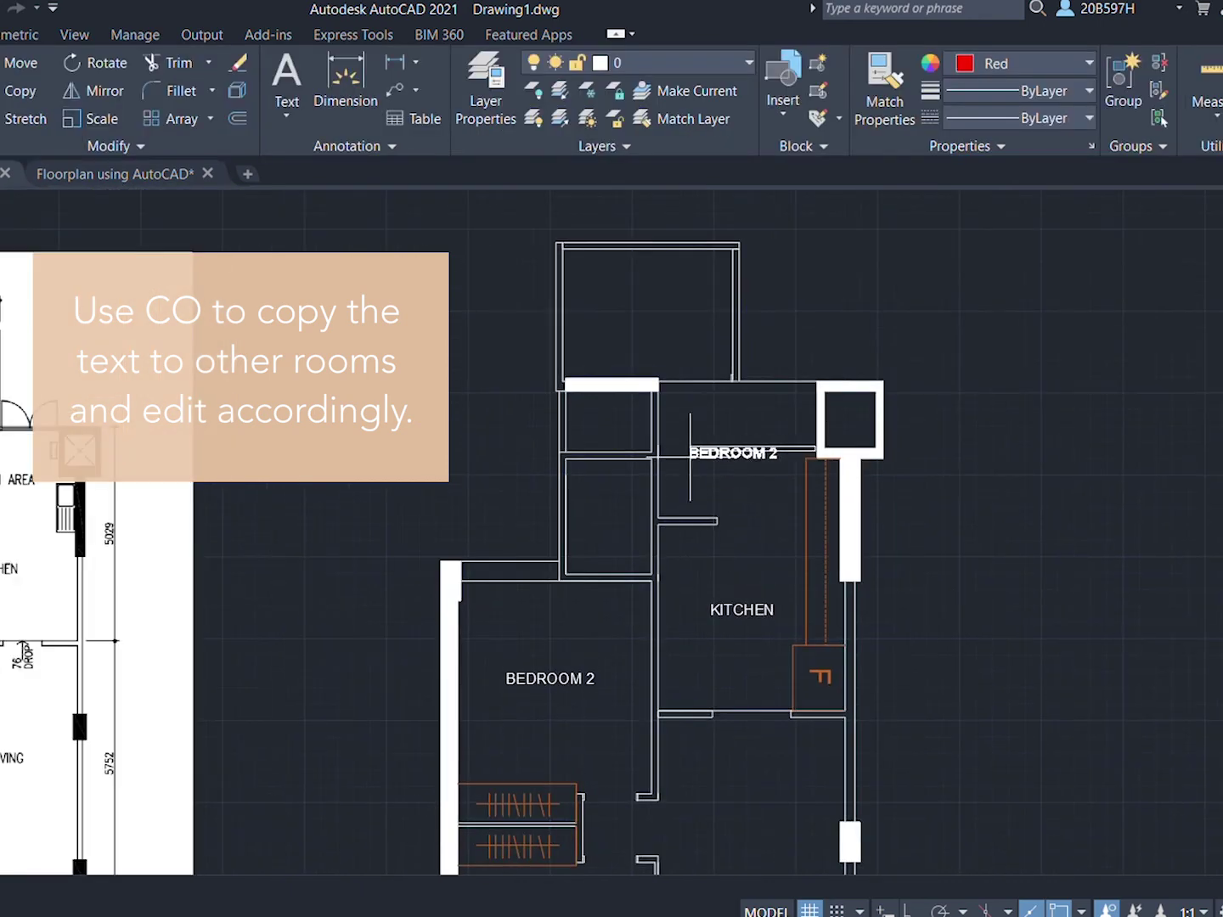
Step: Change the label copy above the kitchen to "WASH AREA" and adjust its position in that area
double_click(730, 450)
mouse_move(707, 451)
mouse_down()
mouse_move(774, 451)
mouse_move(685, 451)
mouse_up()
text(WASH AREA)
key(ctrl+Return)
click(710, 448)
click(687, 444)
click(697, 444)
key(Escape)
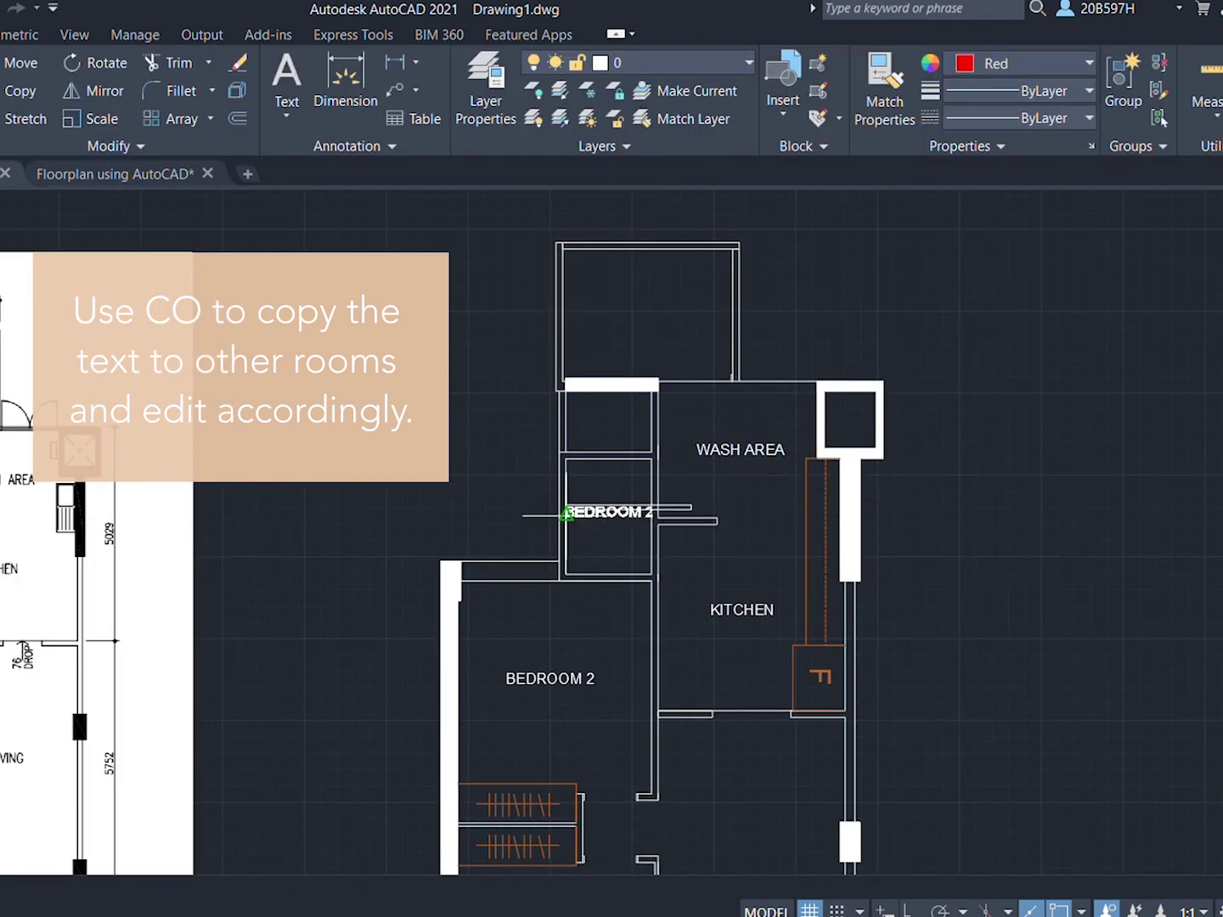
Step: Copy the room label into the bathroom, change it to "BATH" and center it in the room
click(565, 515)
key(Escape)
double_click(571, 515)
drag(651, 519, 568, 515)
text(BATH)
key(ctrl+Return)
click(579, 518)
click(566, 513)
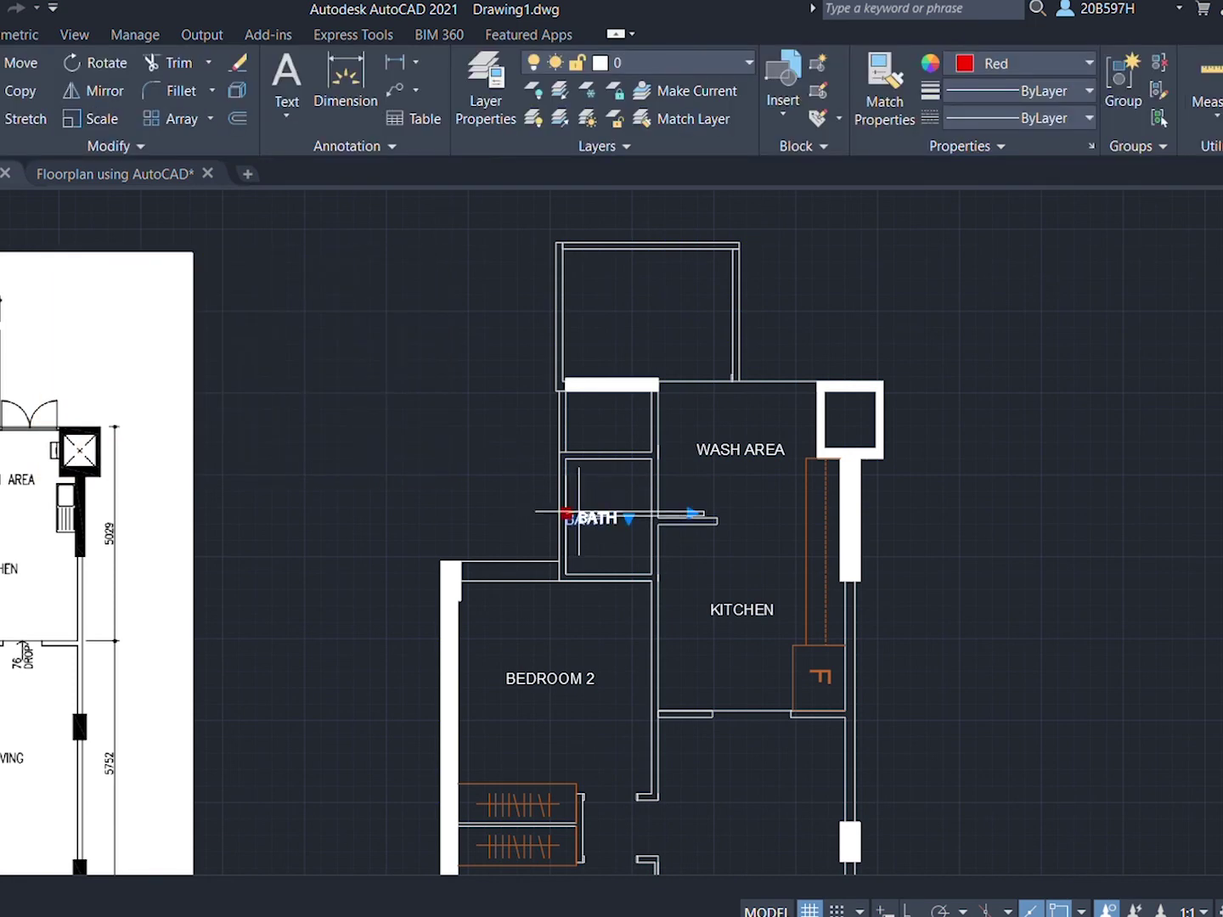
click(587, 512)
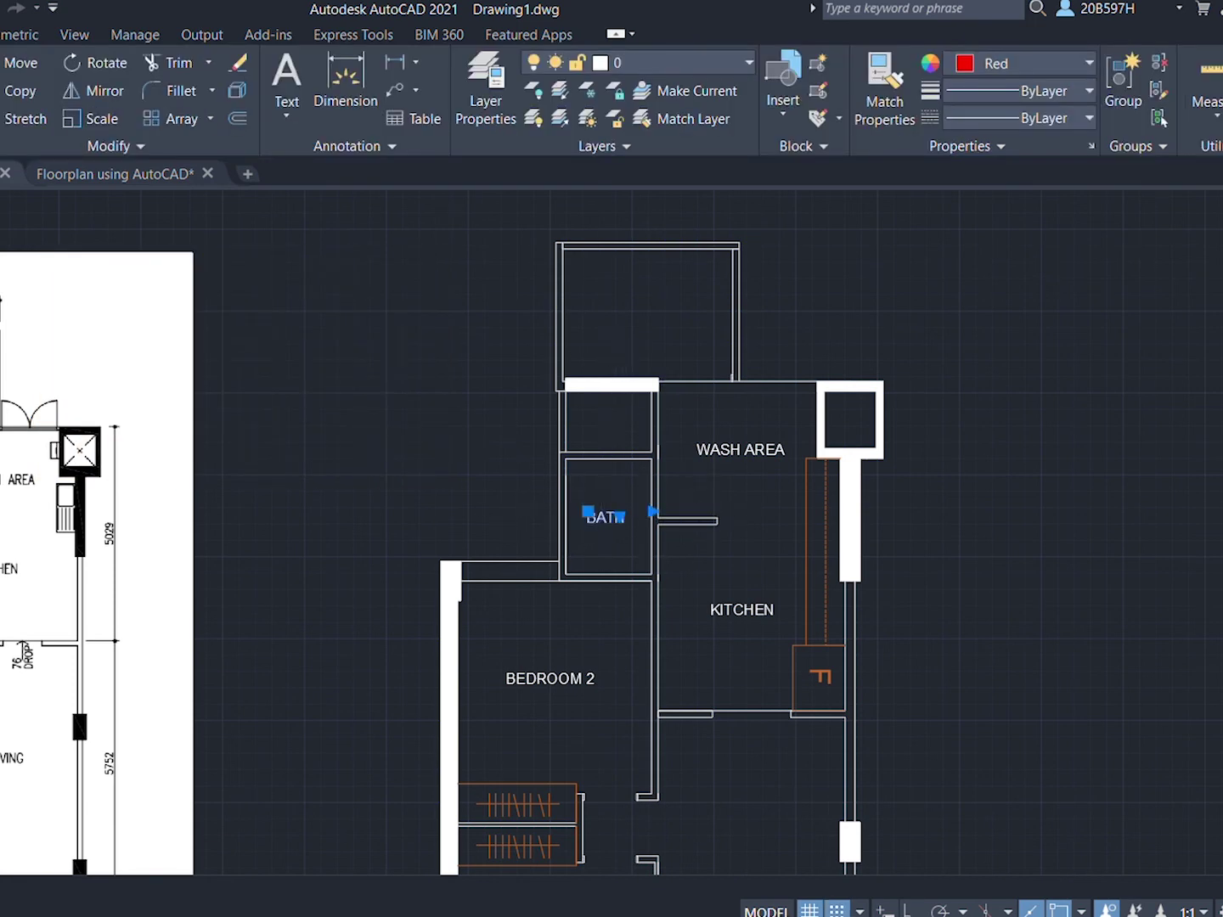
Step: Copy the label into the small room above the bath, change it to "W.C." and center it
click(587, 424)
key(Escape)
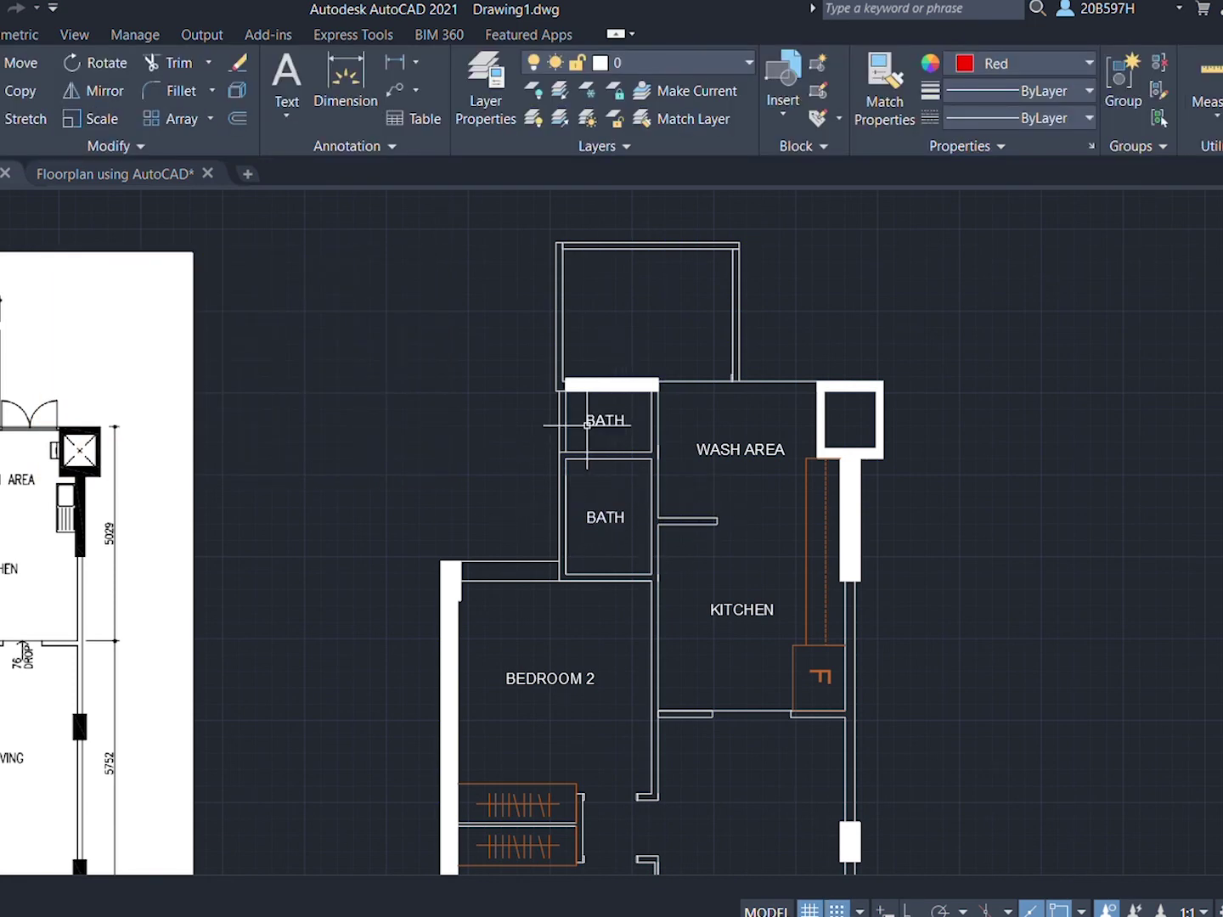
double_click(588, 425)
drag(625, 425, 588, 424)
key(BackSpace)
text(W.C.)
click(471, 441)
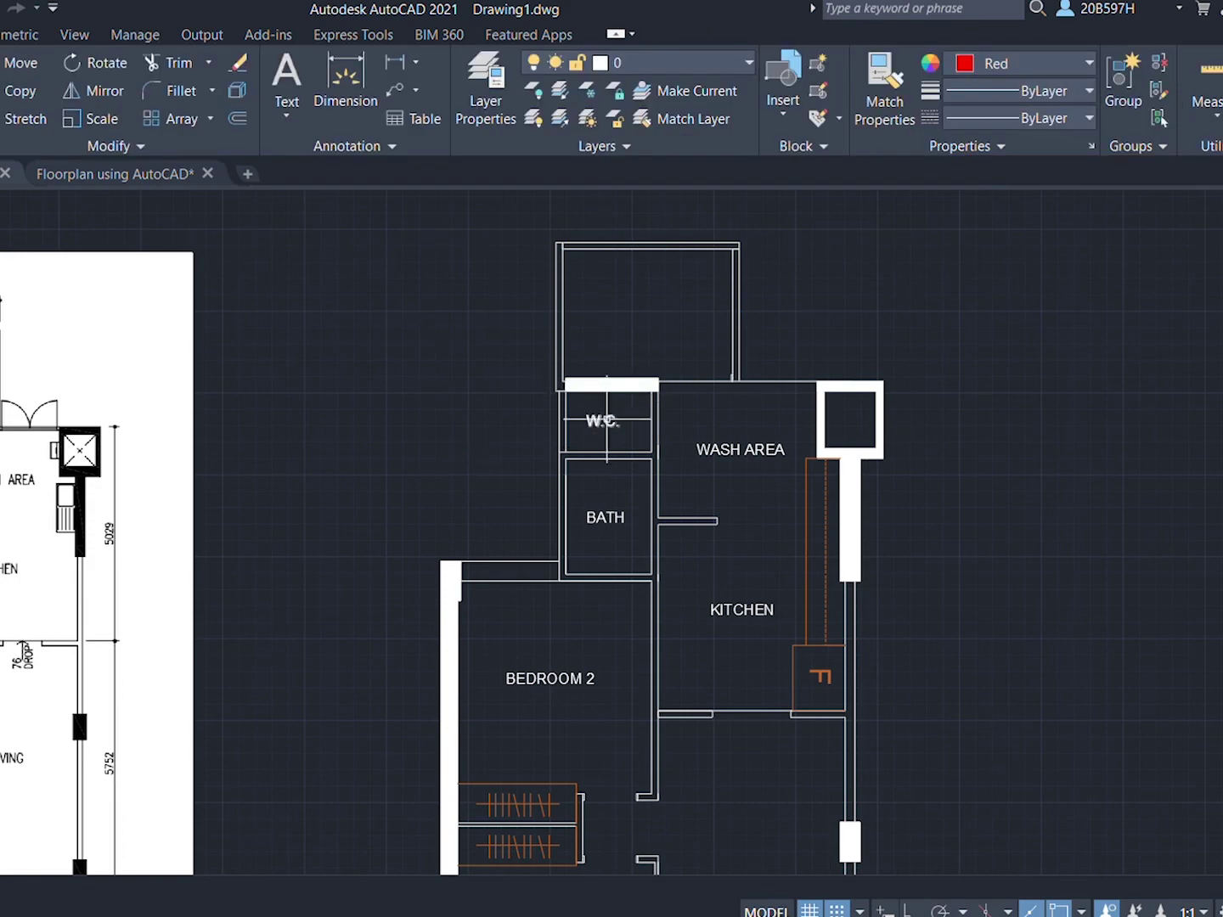
click(606, 420)
click(588, 414)
click(594, 416)
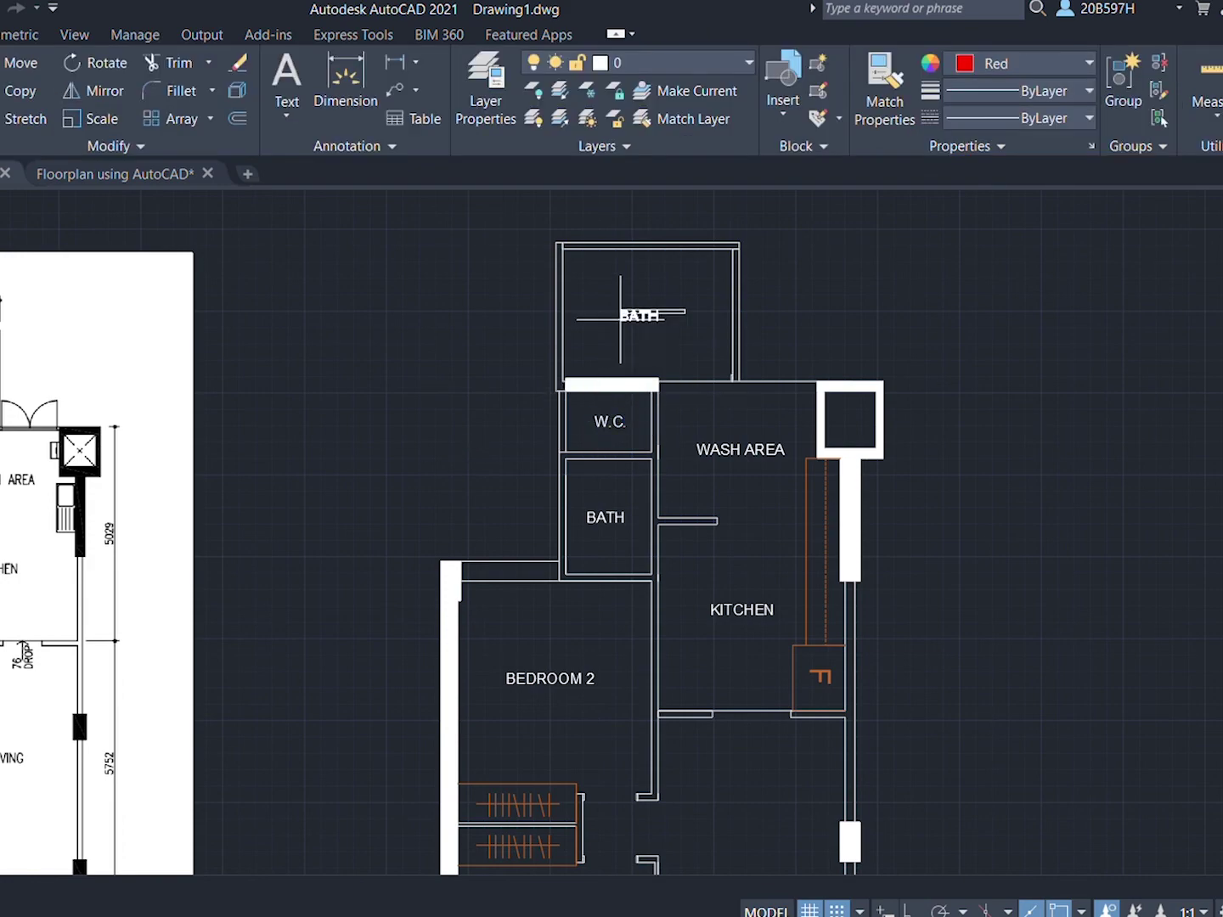
Step: Change the label copy in the uppermost room to "UTILITY"
double_click(620, 316)
drag(663, 318, 641, 320)
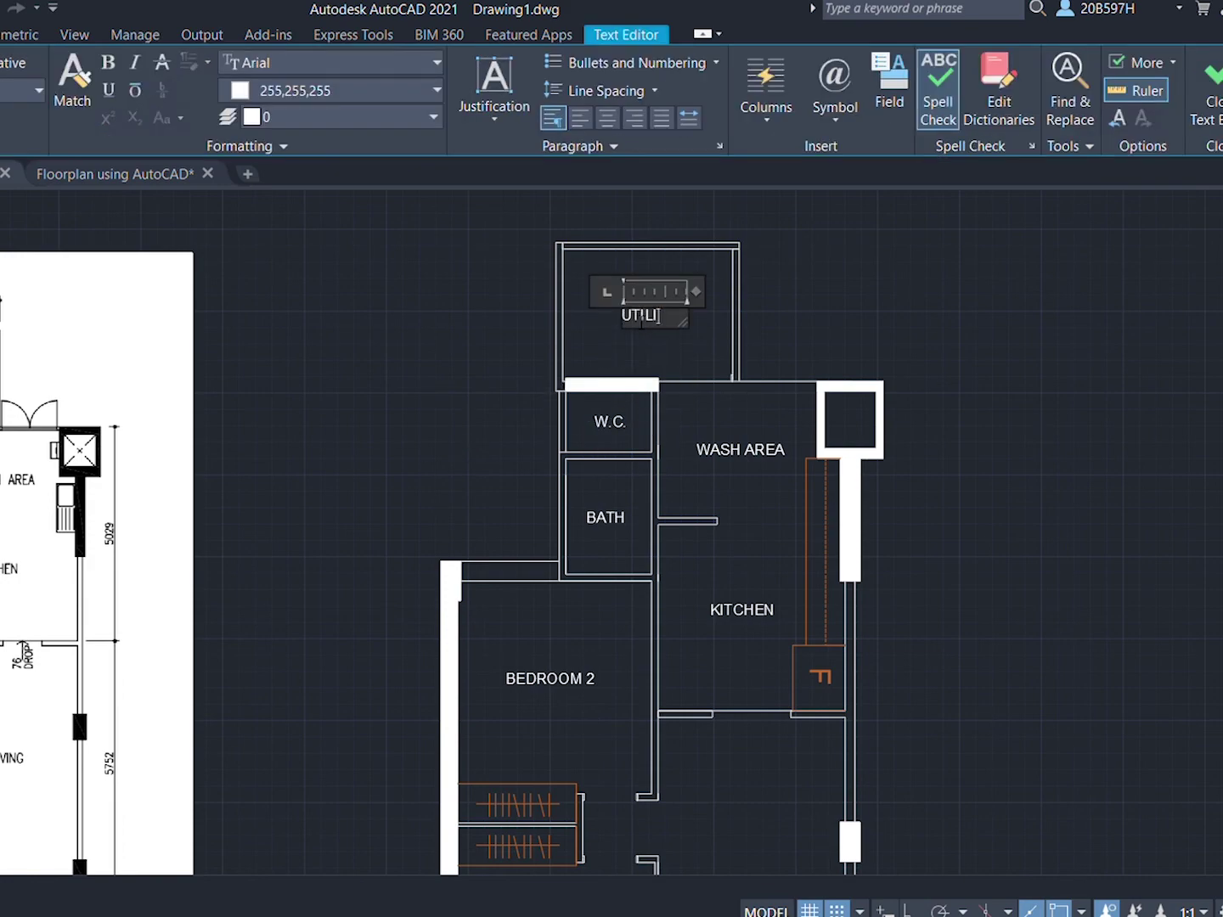
text(TY)
key(Escape)
scroll(919, 573, down, 3)
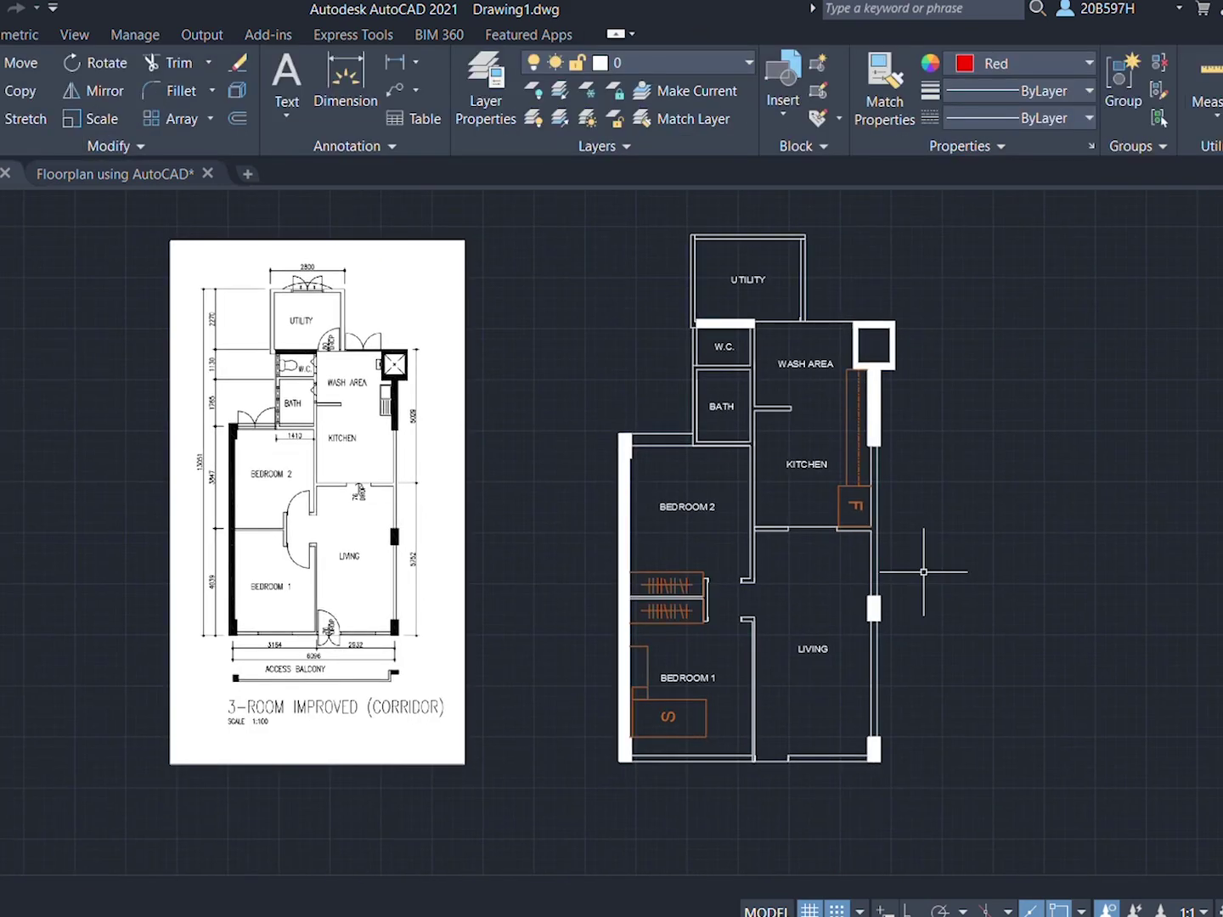